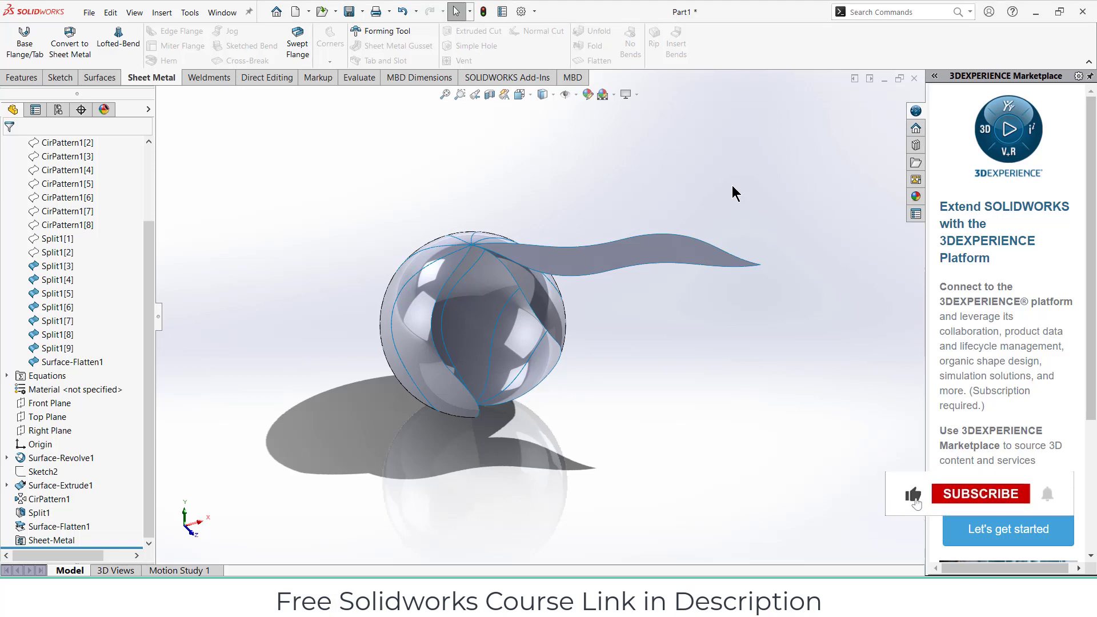
- Orbit and zoom around the finished split sphere to inspect its segments
{"action": "middle_click_drag", "start_coordinate": [730, 192], "coordinate": [731, 335]}
{"action": "scroll", "coordinate": [549, 269], "scroll_direction": "down", "scroll_amount": 5}
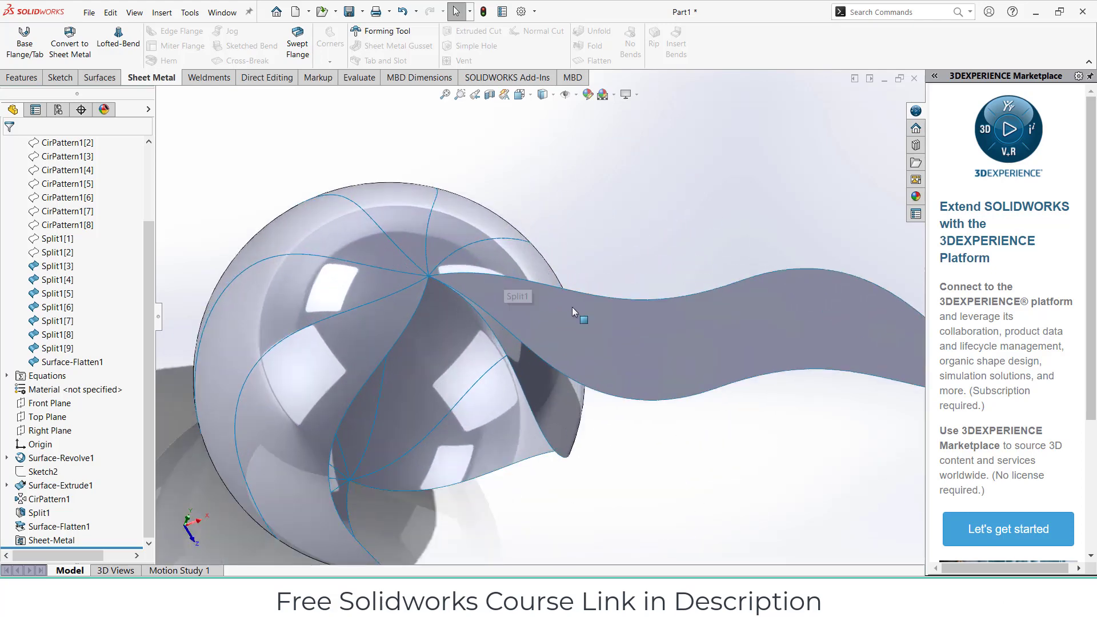
{"action": "middle_click_drag", "start_coordinate": [571, 307], "coordinate": [543, 334]}
{"action": "scroll", "coordinate": [629, 365], "scroll_direction": "up", "scroll_amount": 5}
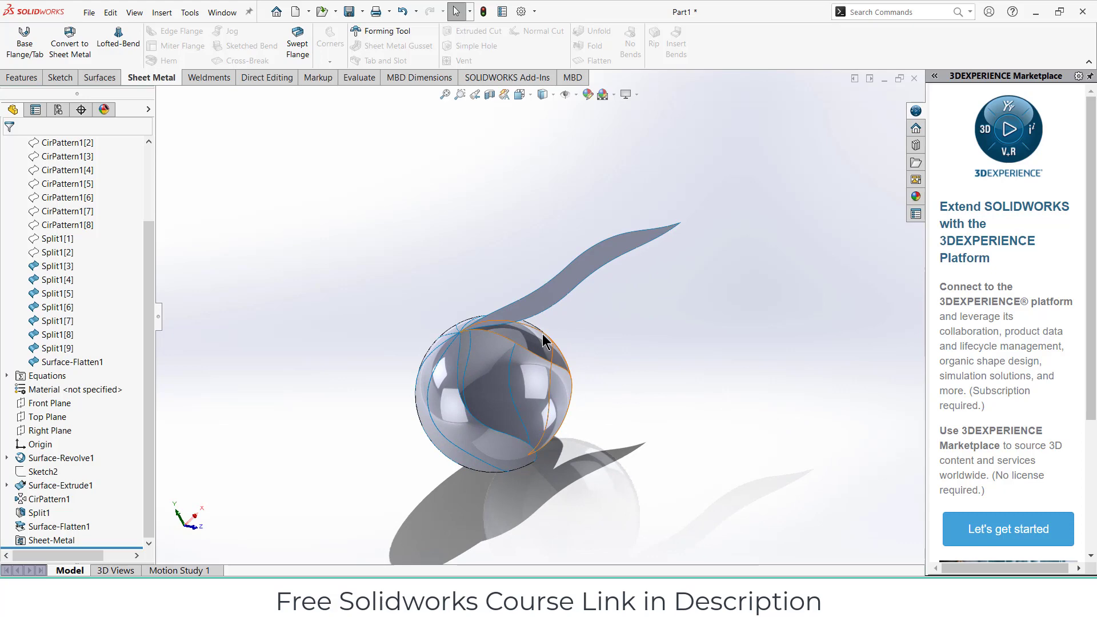
{"action": "scroll", "coordinate": [548, 325], "scroll_direction": "down", "scroll_amount": 3}
{"action": "middle_click_drag", "start_coordinate": [562, 297], "coordinate": [400, 228]}
- Create a new part and start a sketch on the Front Plane
{"action": "left_click", "coordinate": [89, 12]}
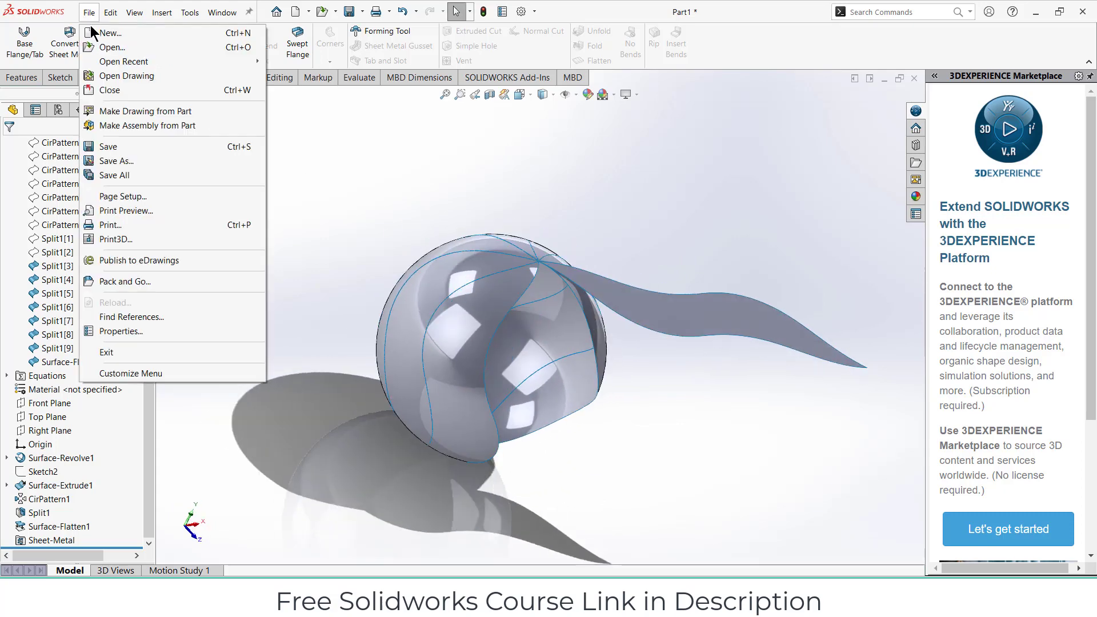
{"action": "left_click", "coordinate": [97, 33]}
{"action": "left_click", "coordinate": [303, 310]}
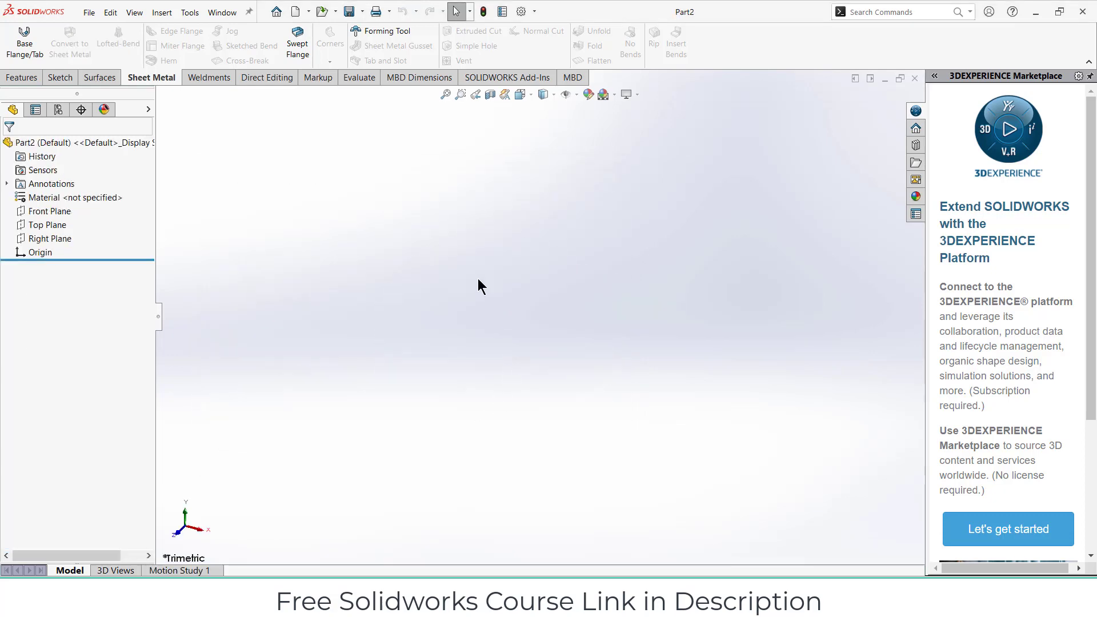
{"action": "left_click", "coordinate": [50, 211]}
{"action": "left_click", "coordinate": [68, 192]}
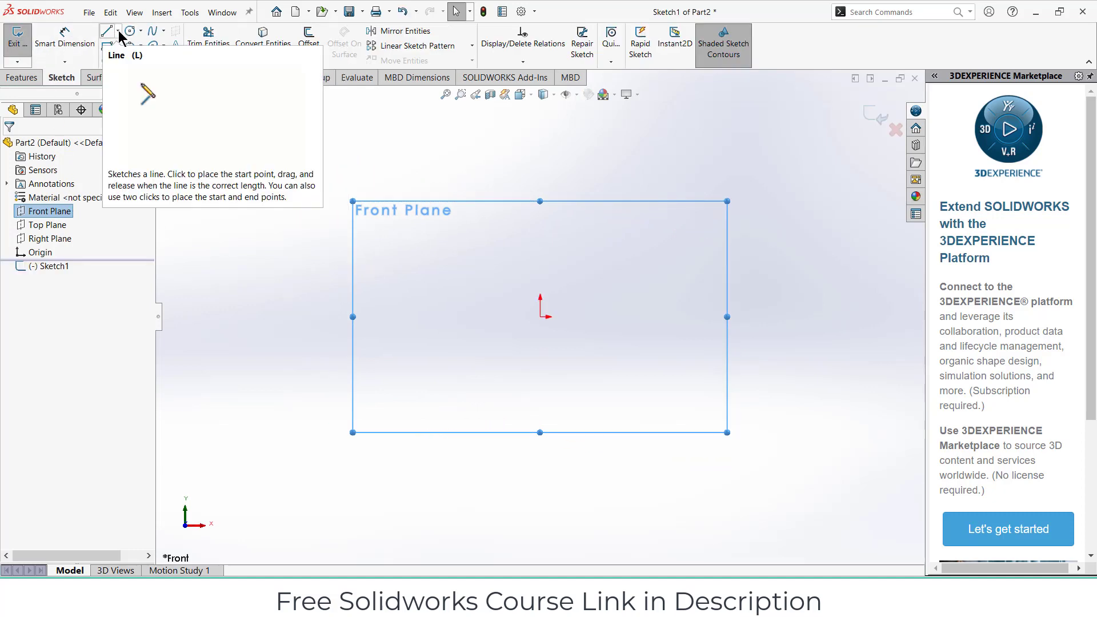
- Draw a circle centred on the origin and dimension its diameter to 200
{"action": "left_click", "coordinate": [540, 318]}
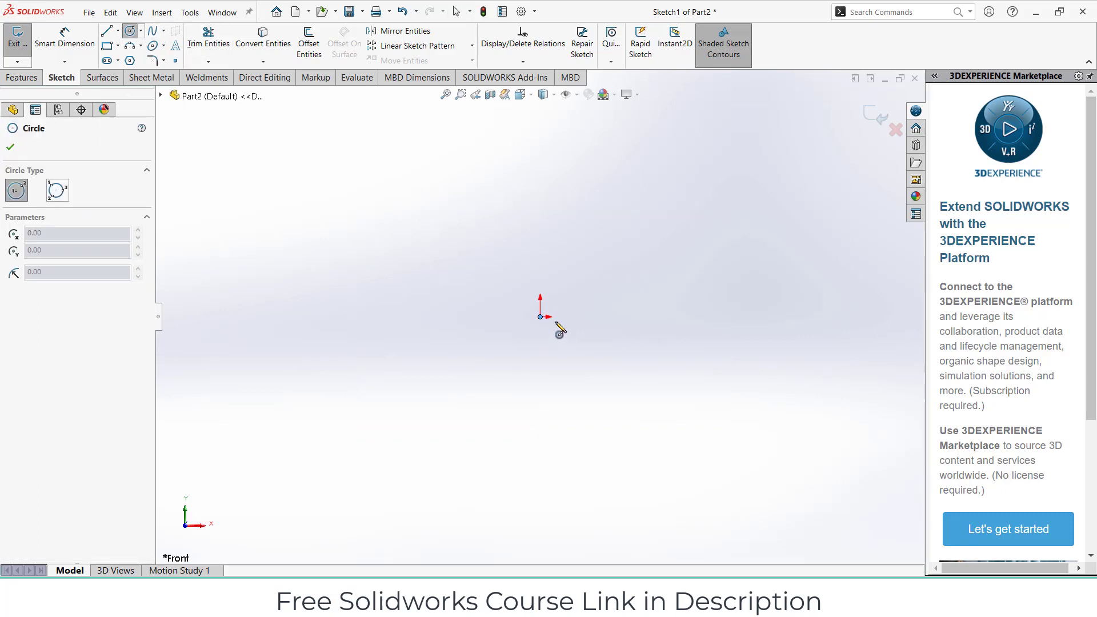
{"action": "left_click", "coordinate": [540, 318]}
{"action": "left_click", "coordinate": [717, 228]}
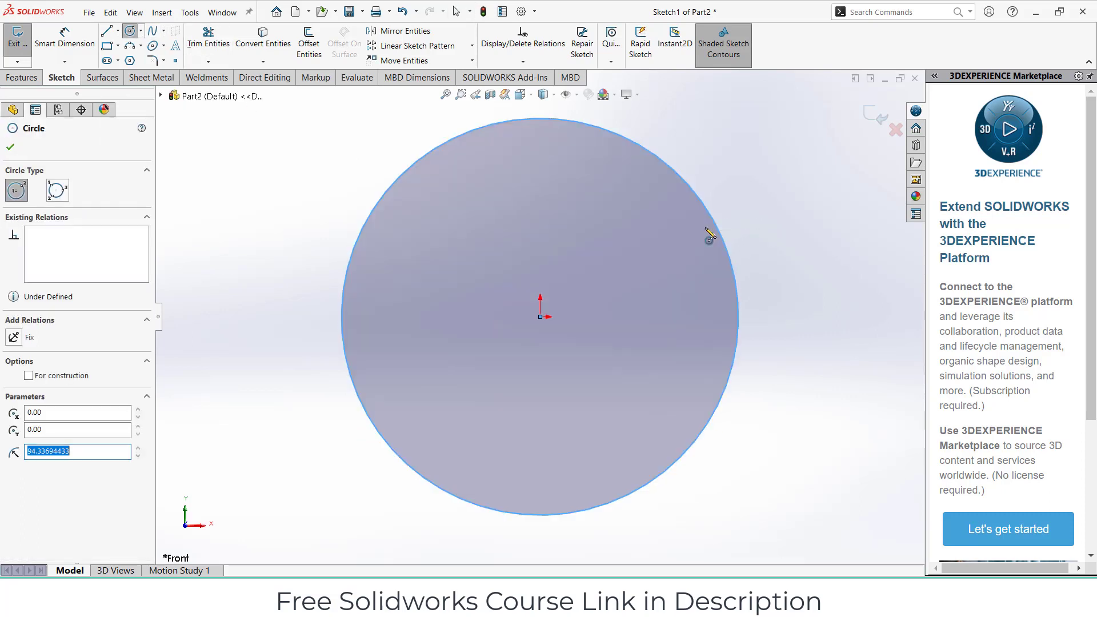
{"action": "left_click", "coordinate": [89, 41]}
{"action": "left_click", "coordinate": [710, 207]}
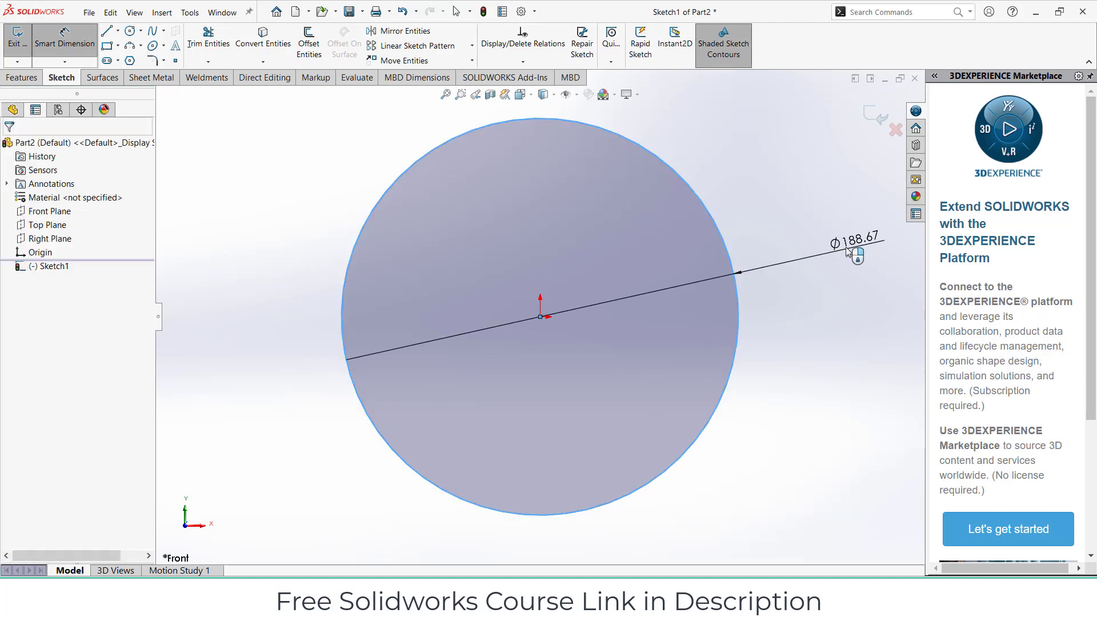
{"action": "left_click", "coordinate": [845, 251]}
{"action": "type", "text": "200"}
{"action": "key", "text": "Return"}
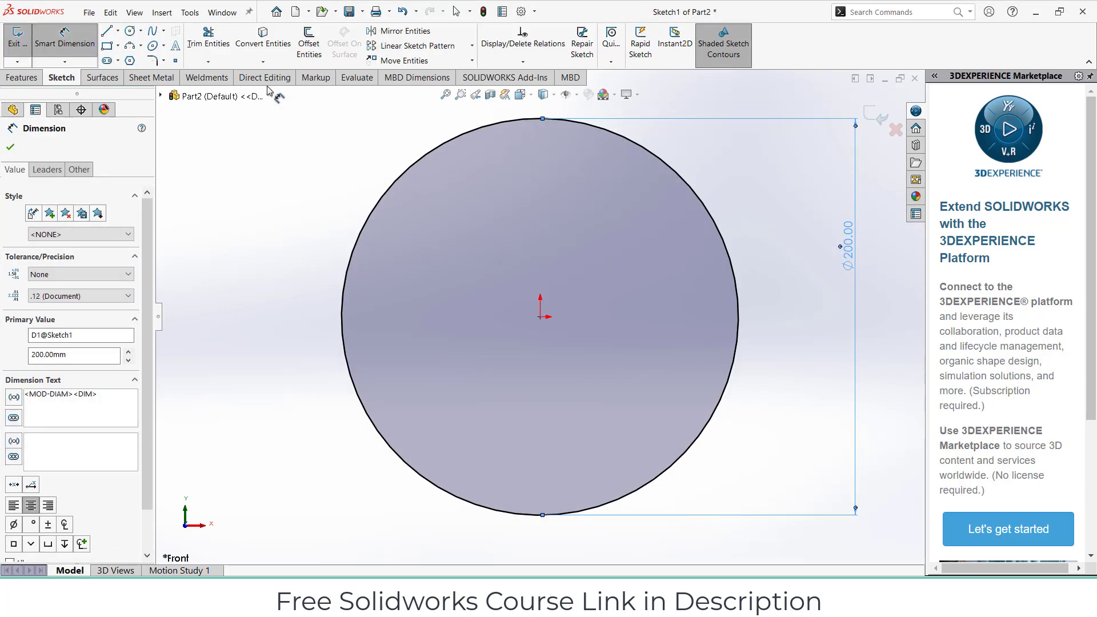
- Add a vertical centreline through the circle's top and bottom, then trim away the left arc
{"action": "left_click", "coordinate": [118, 30]}
{"action": "left_click", "coordinate": [129, 57]}
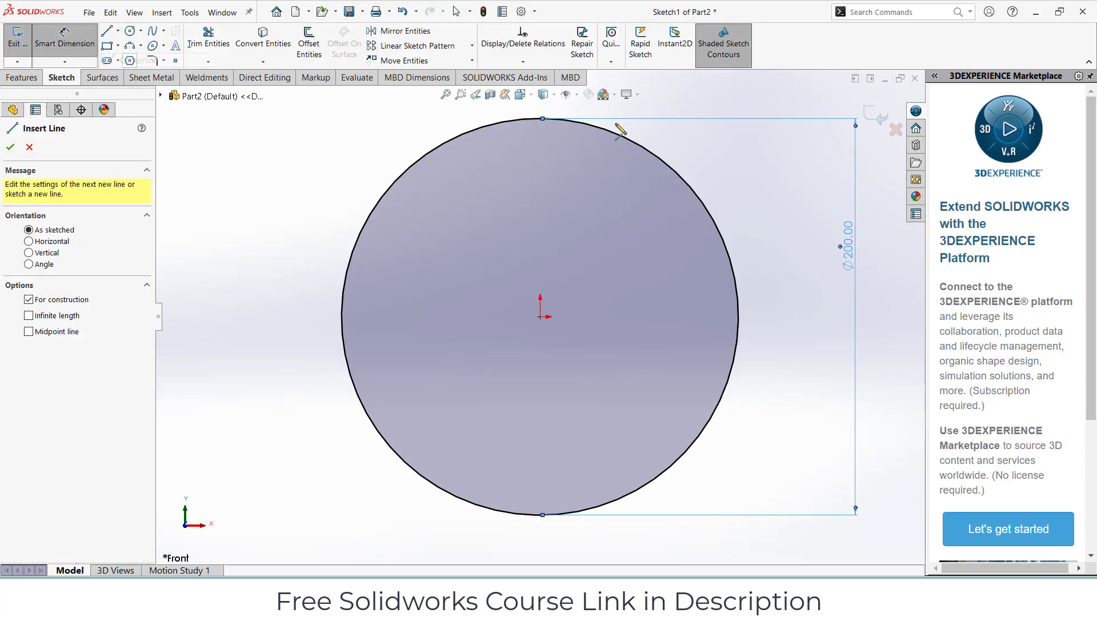
{"action": "left_click", "coordinate": [540, 118]}
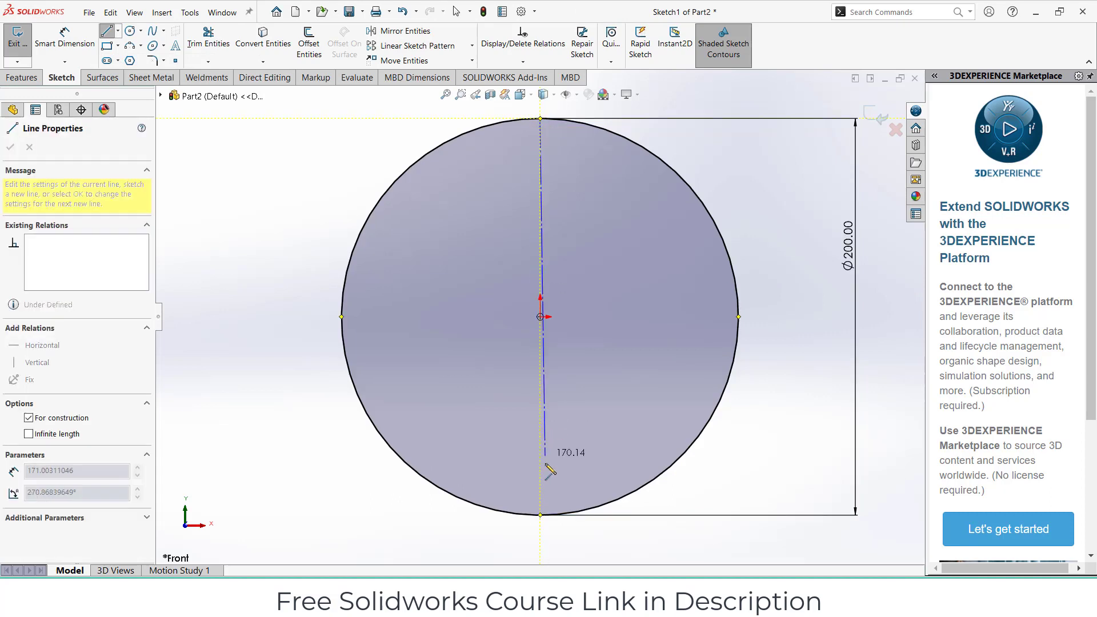
{"action": "left_click", "coordinate": [540, 515]}
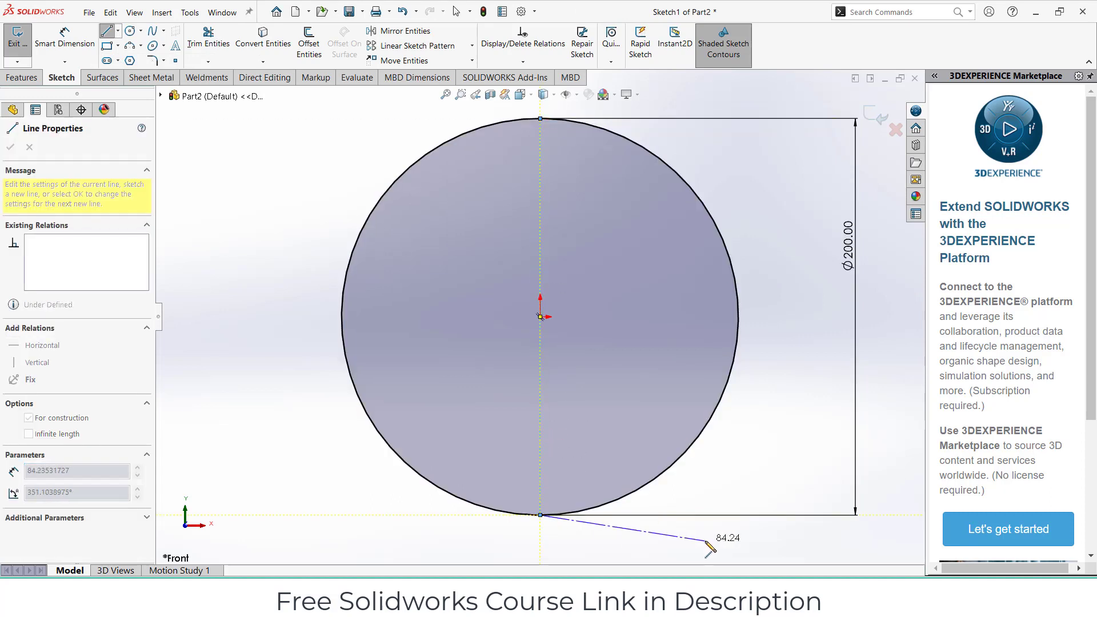
{"action": "key", "text": "Escape"}
{"action": "left_click", "coordinate": [224, 48]}
{"action": "mouse_move", "coordinate": [340, 162]}
{"action": "left_mouse_down"}
{"action": "mouse_move", "coordinate": [381, 226]}
{"action": "mouse_move", "coordinate": [286, 208]}
{"action": "left_mouse_up"}
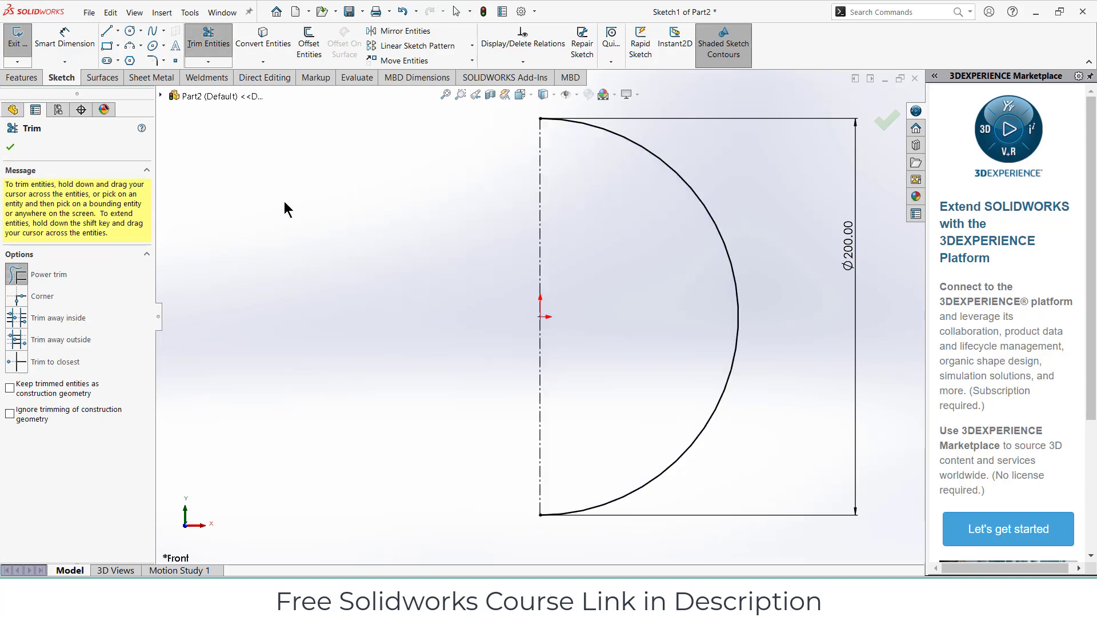
{"action": "left_click", "coordinate": [101, 78]}
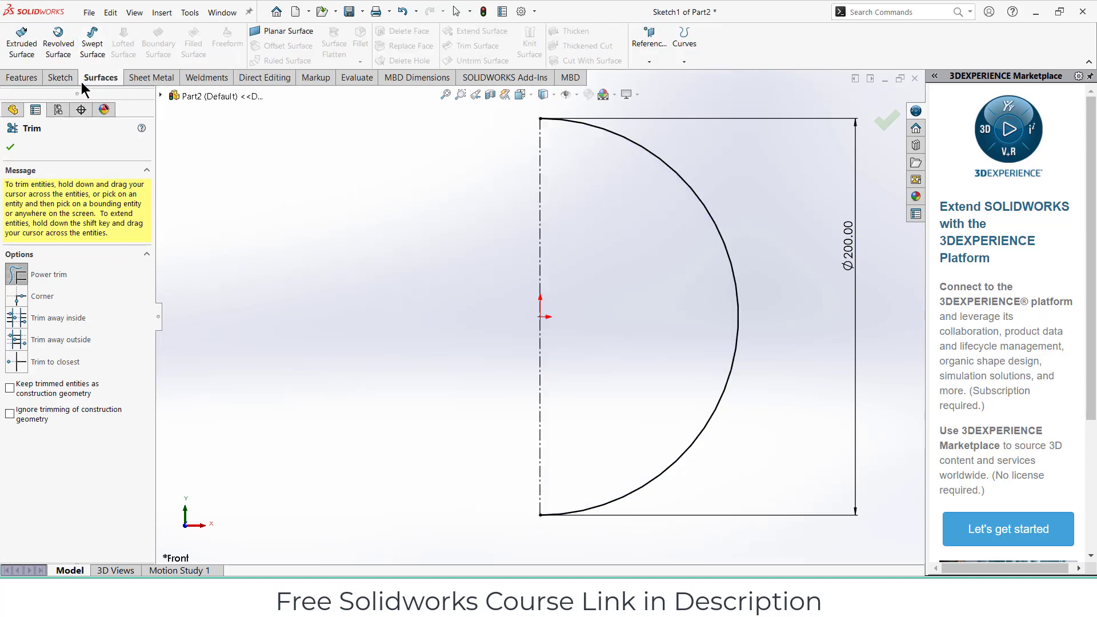
{"action": "left_click", "coordinate": [62, 79]}
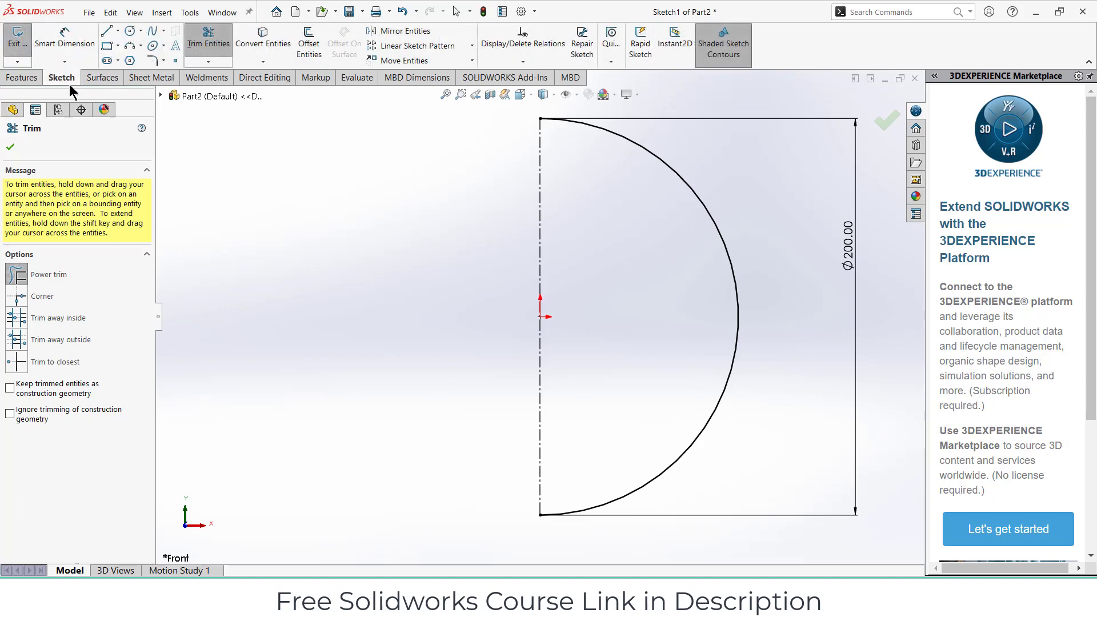
{"action": "right_click", "coordinate": [72, 86]}
{"action": "mouse_move", "coordinate": [96, 120]}
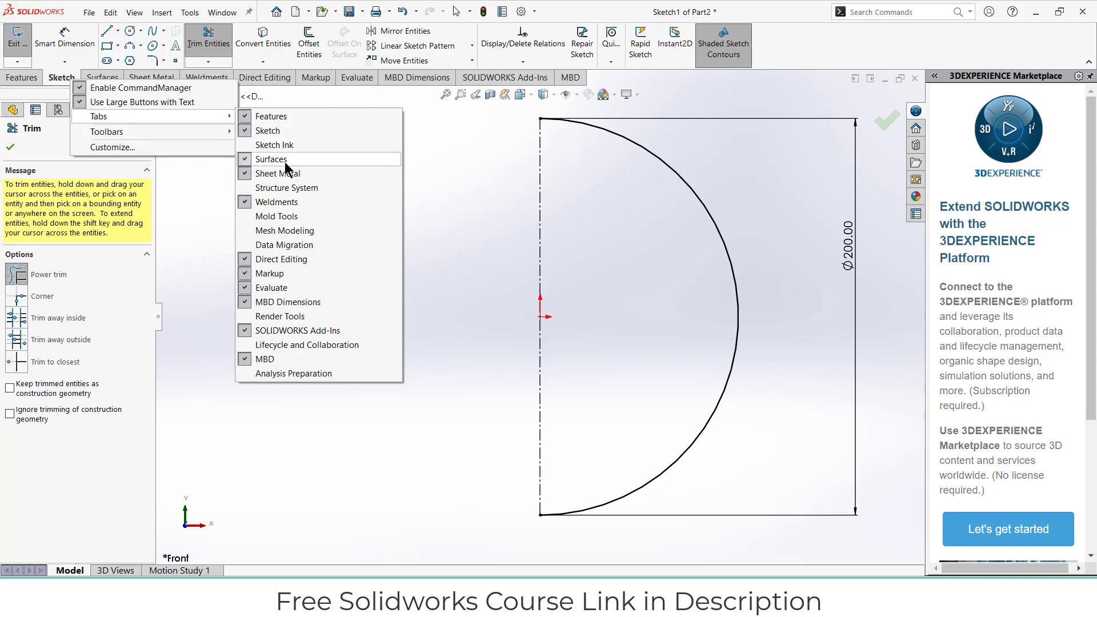
{"action": "left_click", "coordinate": [420, 159]}
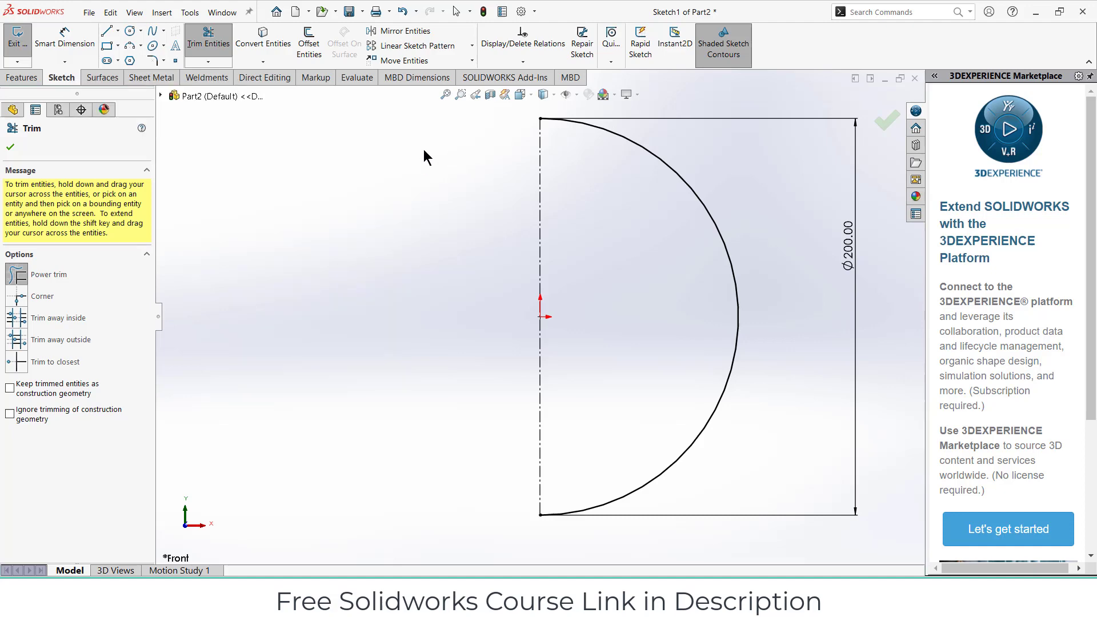
{"action": "left_click", "coordinate": [102, 78]}
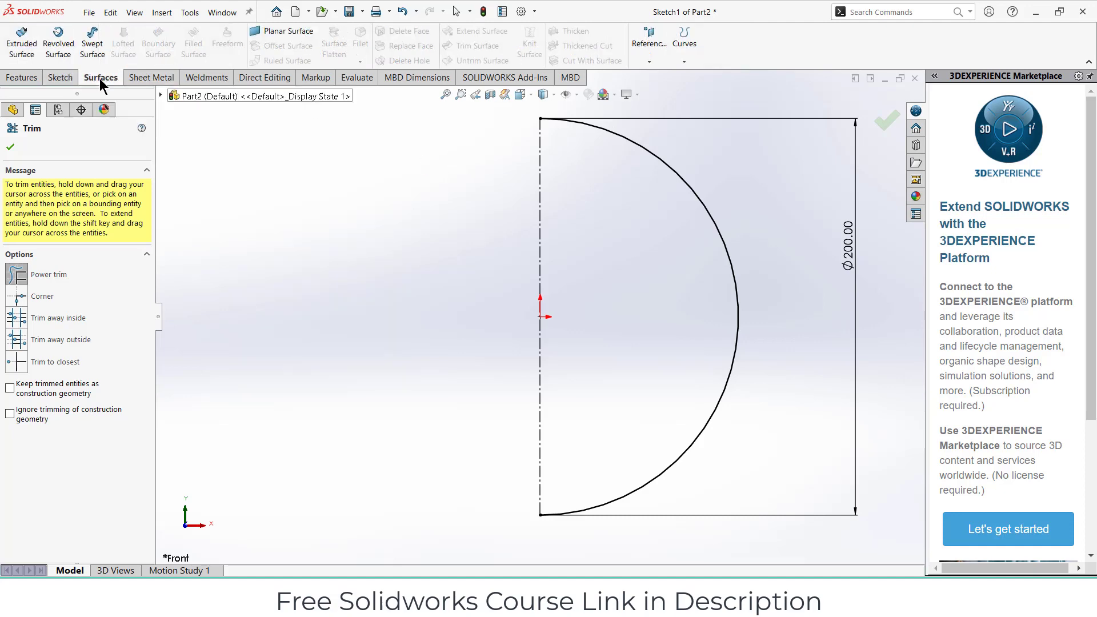
- Revolve the half-circle 360° about Line1 into Surface-Revolve1 and orbit to inspect the sphere
{"action": "left_click", "coordinate": [71, 43]}
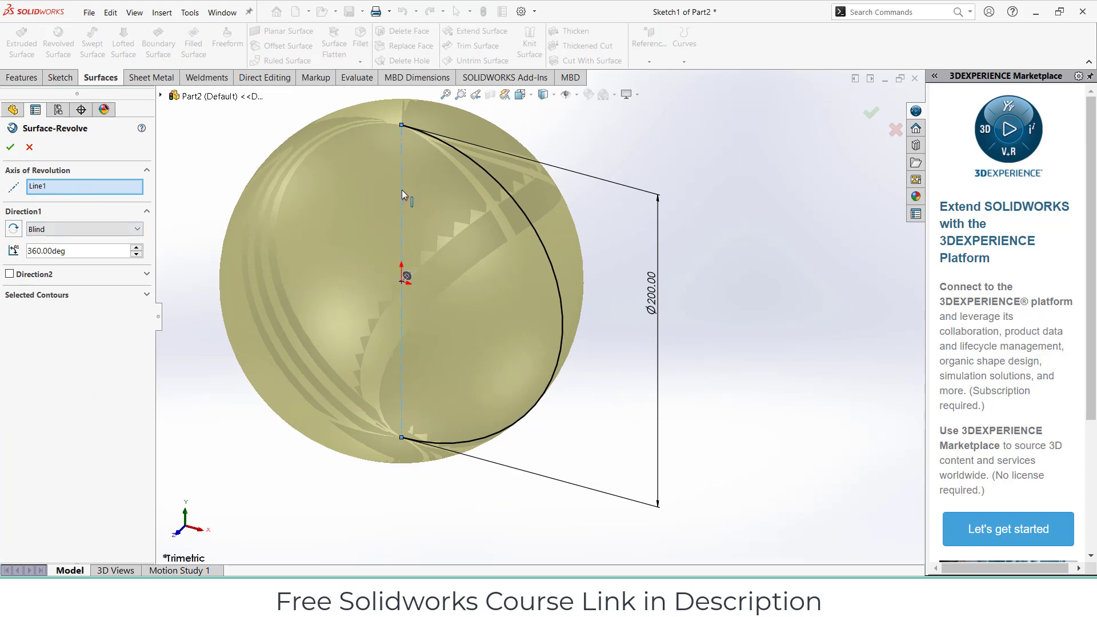
{"action": "left_click", "coordinate": [11, 148]}
{"action": "scroll", "coordinate": [613, 265], "scroll_direction": "up", "scroll_amount": 5}
{"action": "mouse_move", "coordinate": [612, 265]}
{"action": "middle_mouse_down"}
{"action": "mouse_move", "coordinate": [516, 222]}
{"action": "mouse_move", "coordinate": [627, 191]}
{"action": "mouse_move", "coordinate": [457, 213]}
{"action": "mouse_move", "coordinate": [458, 277]}
{"action": "middle_mouse_up"}
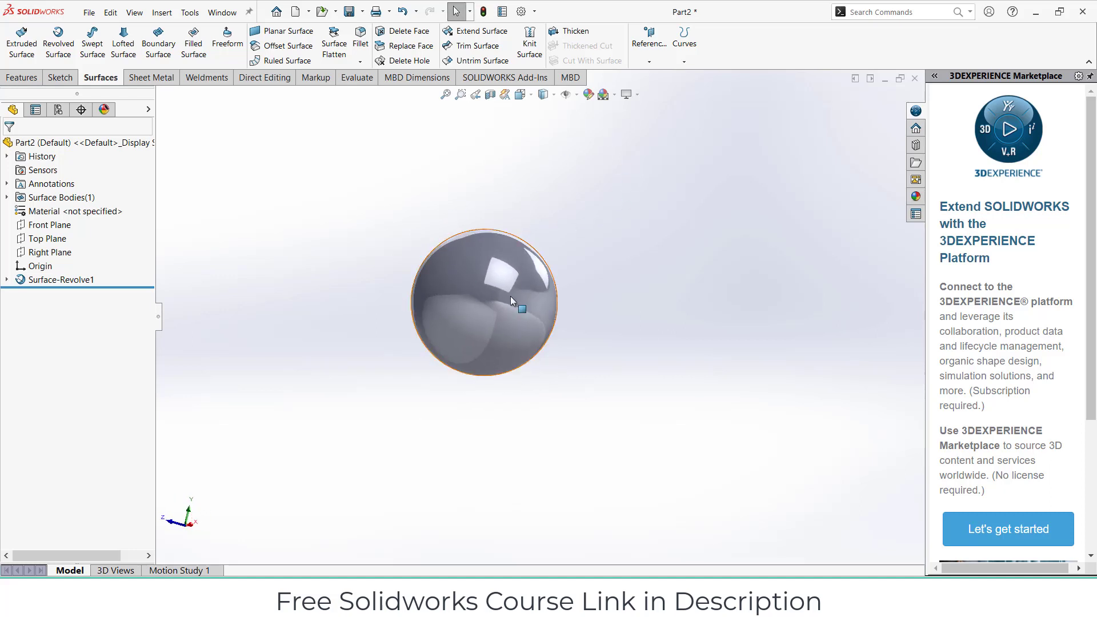
{"action": "scroll", "coordinate": [512, 301], "scroll_direction": "up", "scroll_amount": 2}
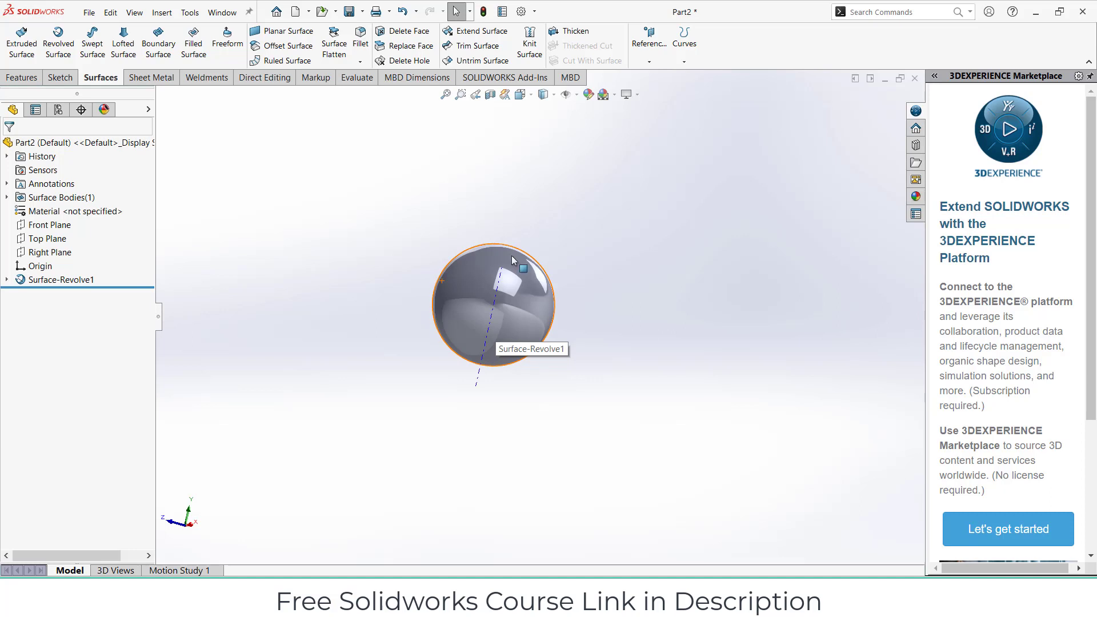
{"action": "middle_click_drag", "start_coordinate": [593, 159], "coordinate": [516, 286]}
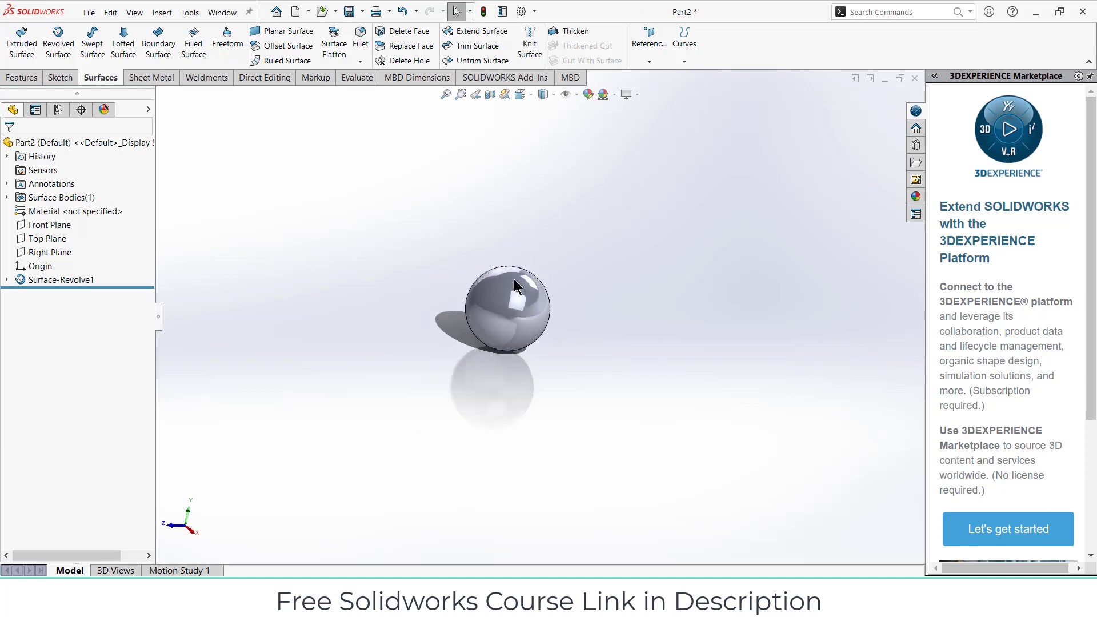
- In a new Front Plane sketch, draw a vertical centreline top to bottom and a horizontal construction line to the right edge
{"action": "left_click", "coordinate": [50, 226]}
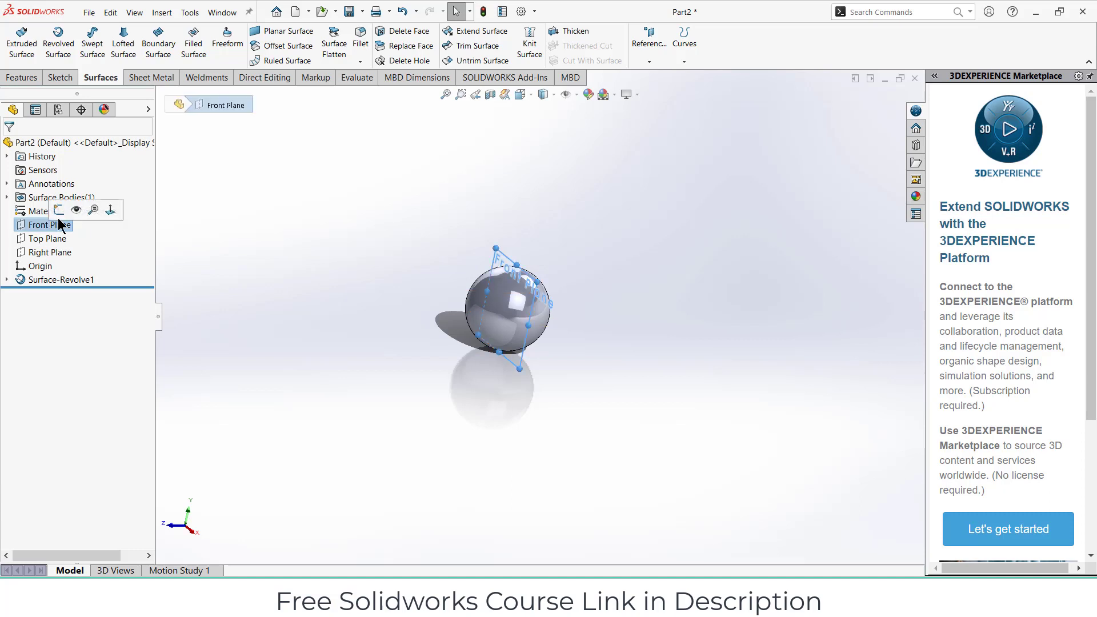
{"action": "left_click", "coordinate": [61, 212]}
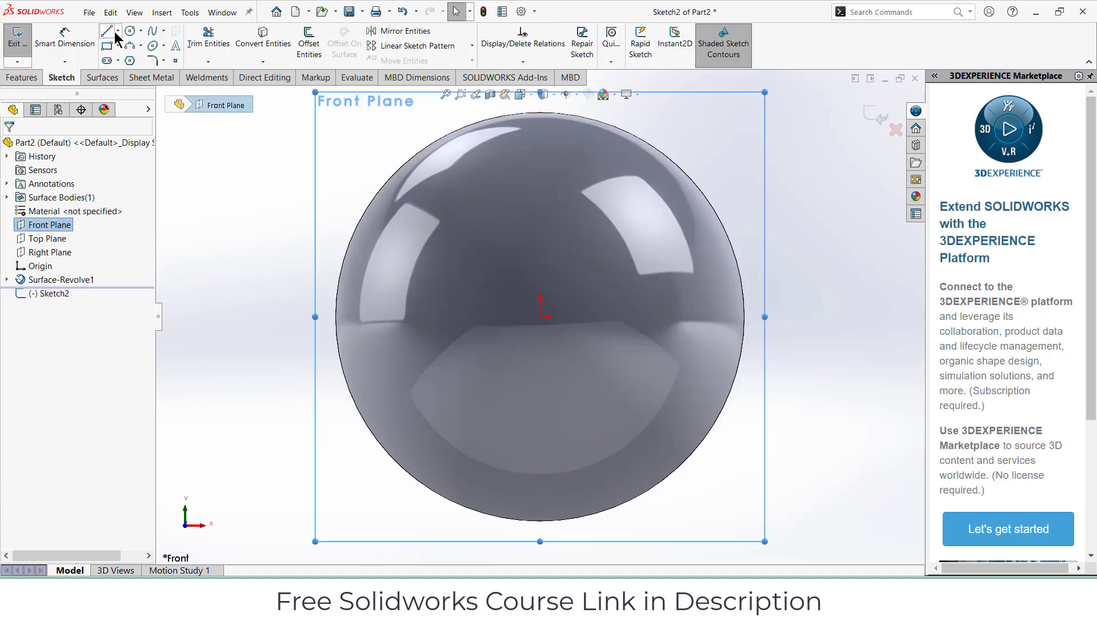
{"action": "left_click", "coordinate": [117, 31]}
{"action": "left_click", "coordinate": [144, 60]}
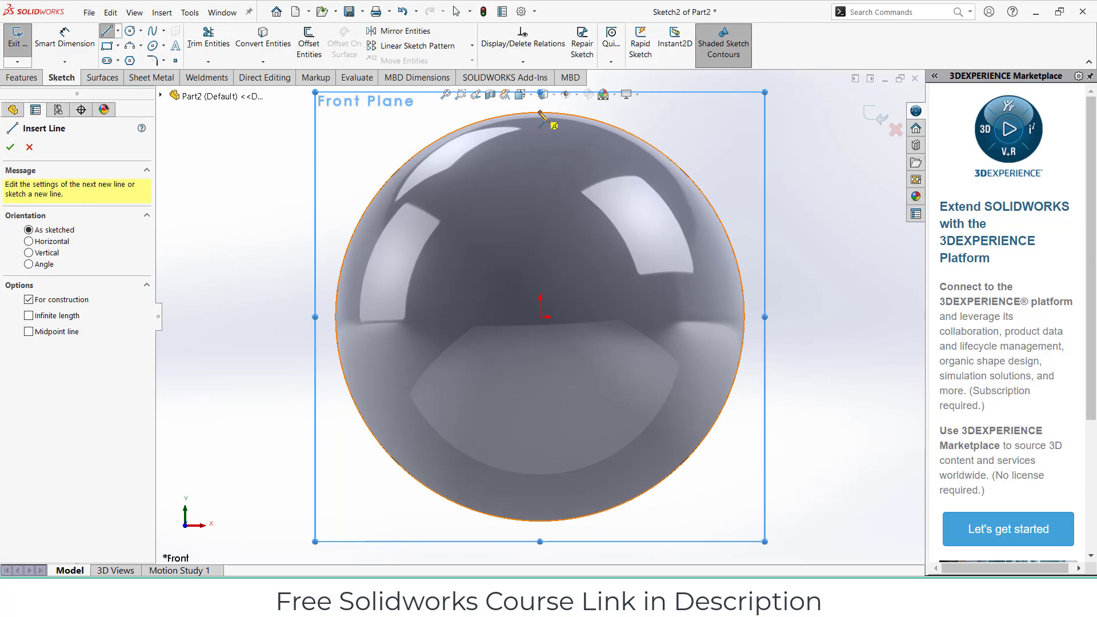
{"action": "left_click_drag", "start_coordinate": [541, 113], "coordinate": [539, 521]}
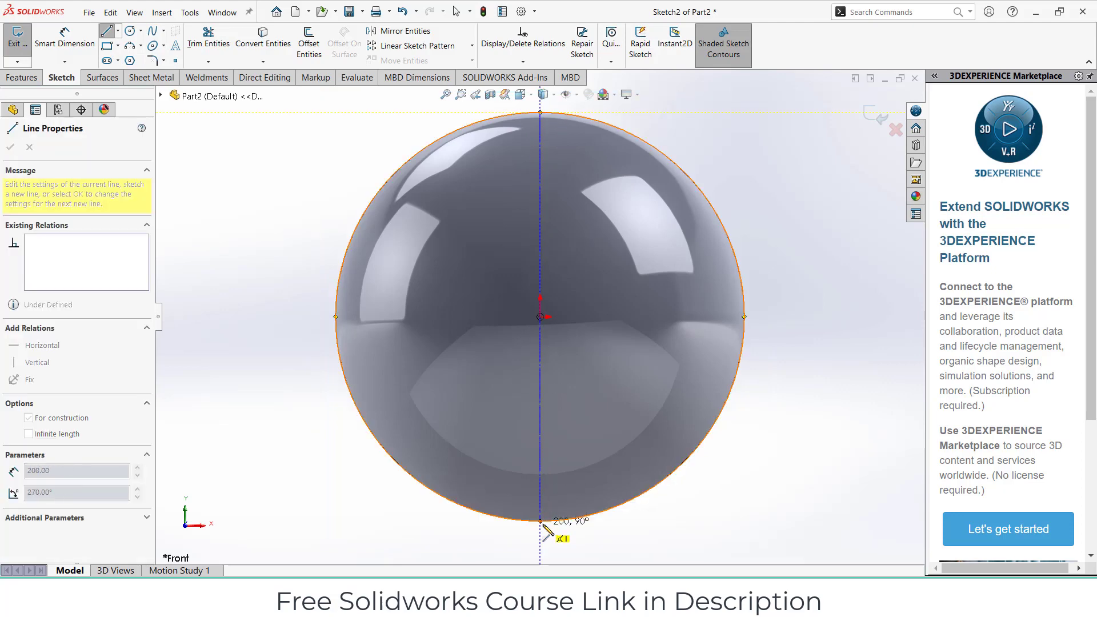
{"action": "key", "text": "Escape"}
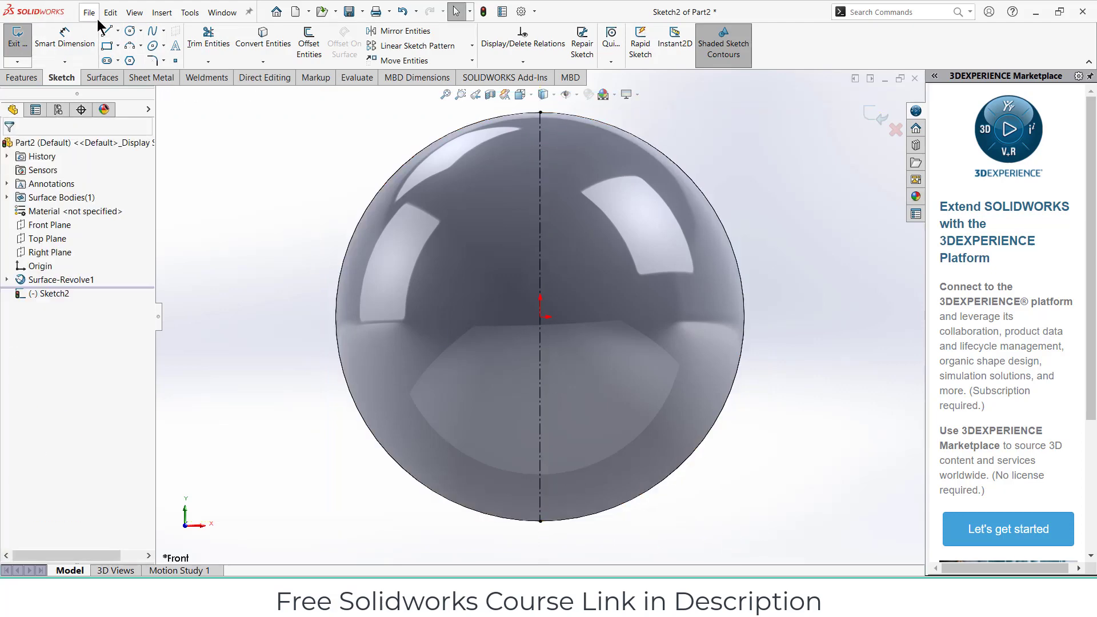
{"action": "left_click", "coordinate": [118, 31]}
{"action": "left_click", "coordinate": [137, 46]}
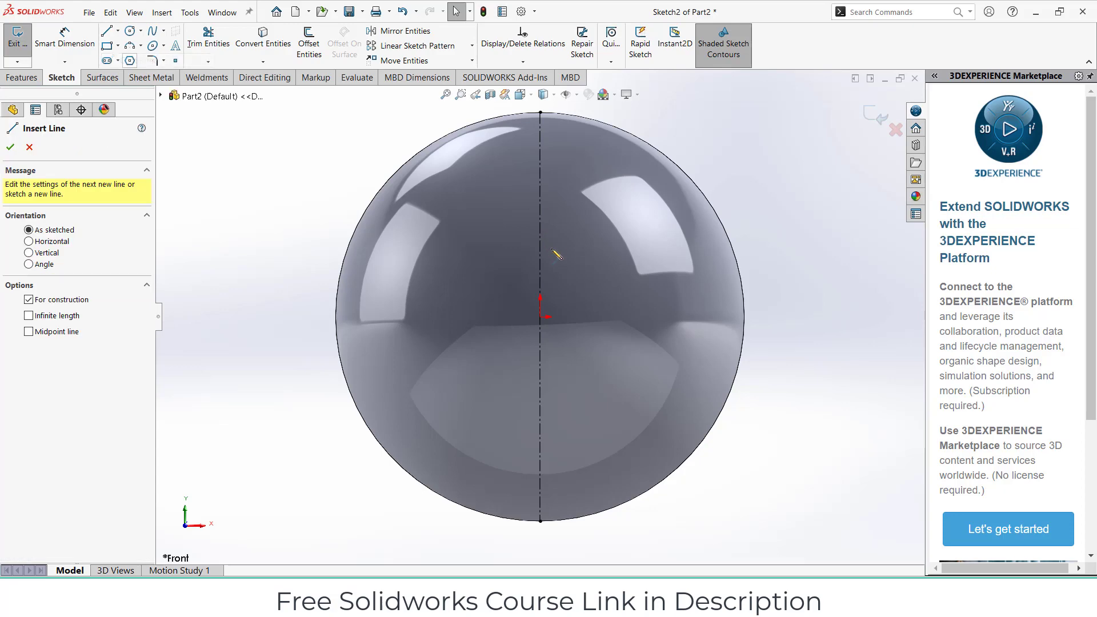
{"action": "left_click", "coordinate": [539, 316]}
{"action": "left_click_drag", "start_coordinate": [568, 322], "coordinate": [743, 317]}
{"action": "key", "text": "Escape"}
- Draw a style spline from the sphere's top to its centre and pull its control vertex left
{"action": "left_click", "coordinate": [163, 31]}
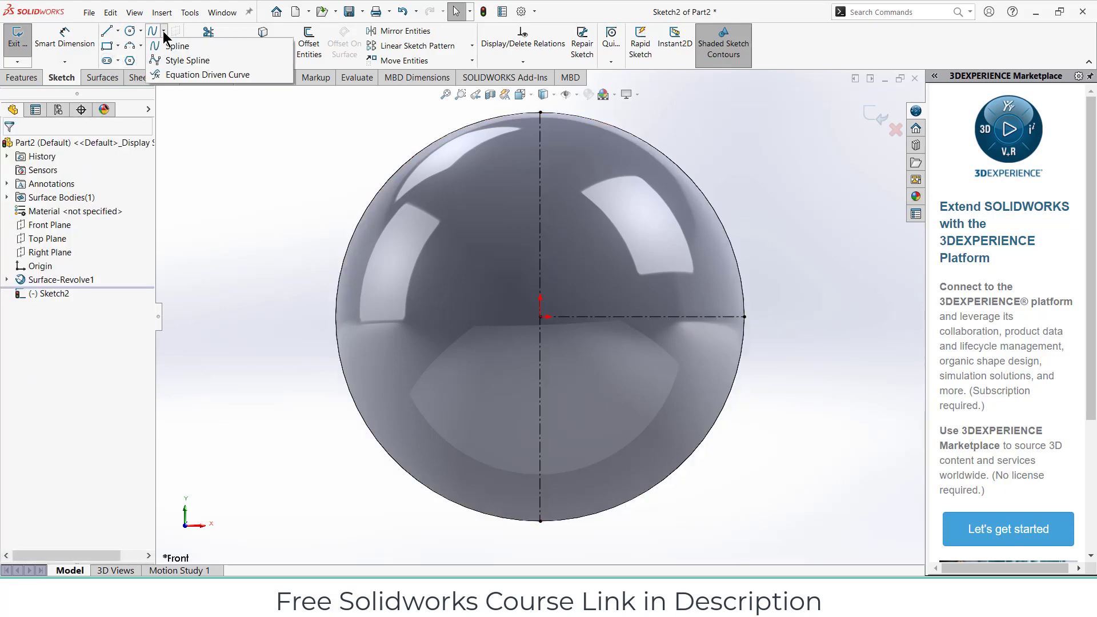
{"action": "left_click", "coordinate": [169, 60]}
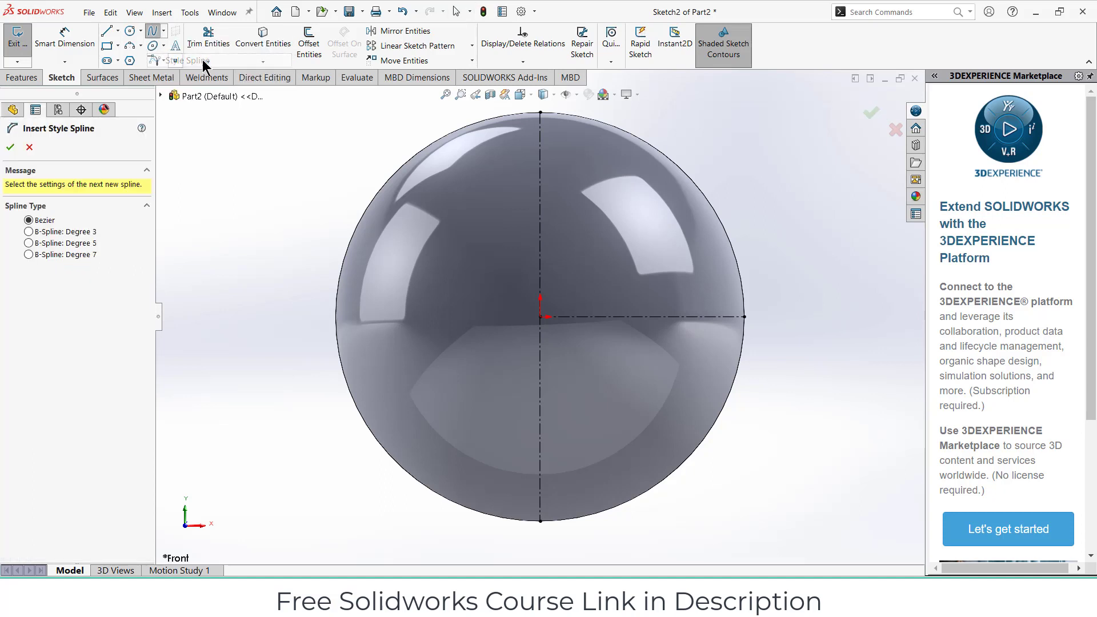
{"action": "left_click", "coordinate": [537, 114]}
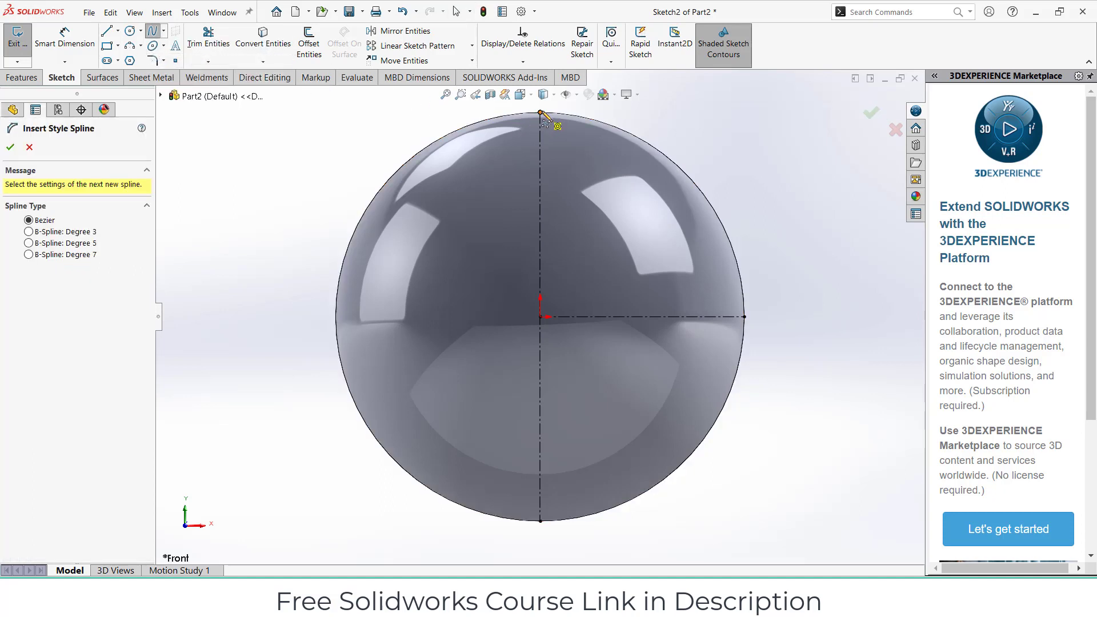
{"action": "left_click", "coordinate": [482, 201]}
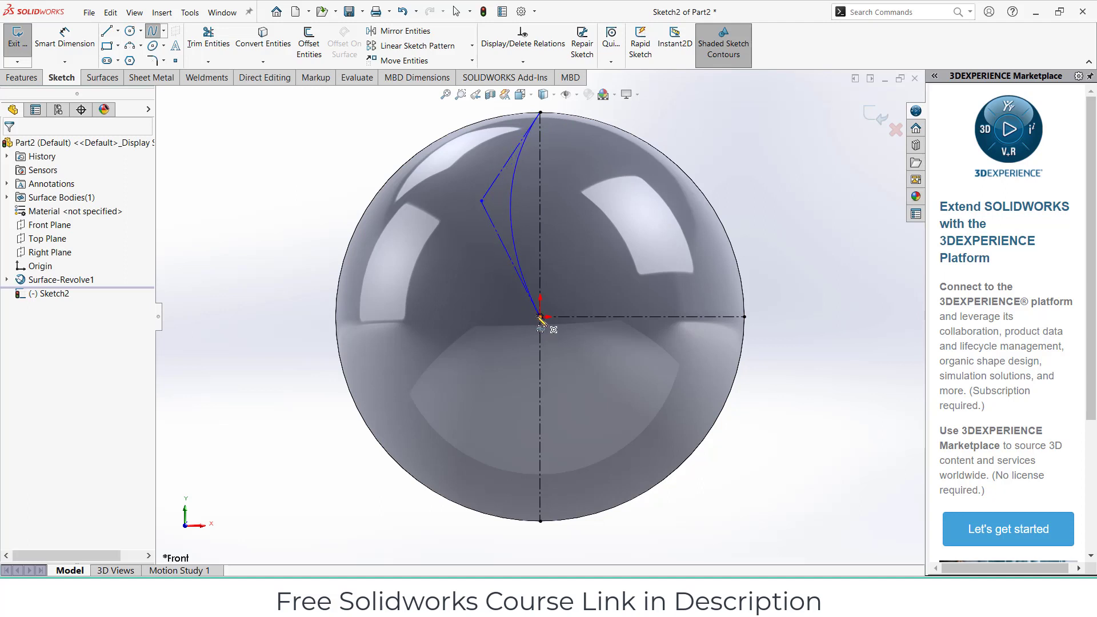
{"action": "left_click", "coordinate": [540, 317]}
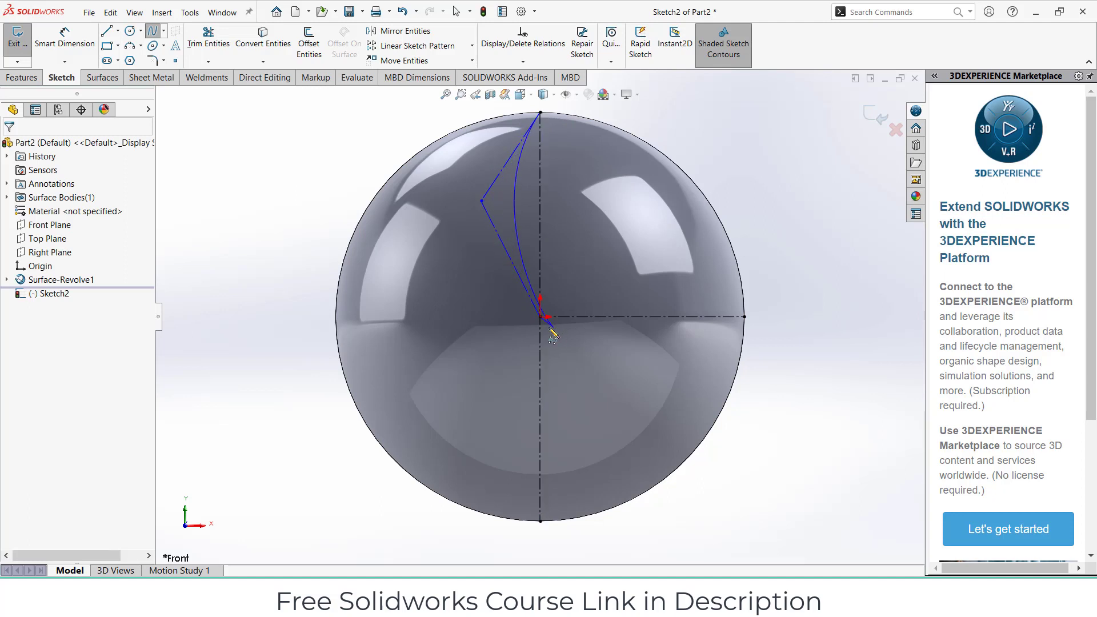
{"action": "key", "text": "Escape"}
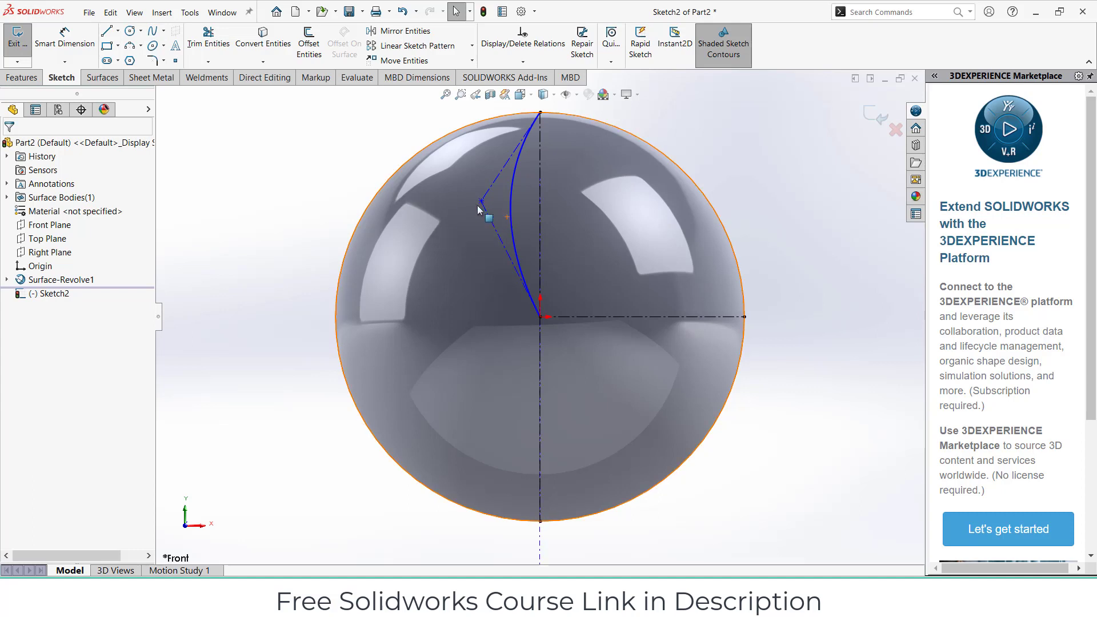
{"action": "left_click_drag", "start_coordinate": [483, 203], "coordinate": [421, 195]}
{"action": "left_click", "coordinate": [844, 282]}
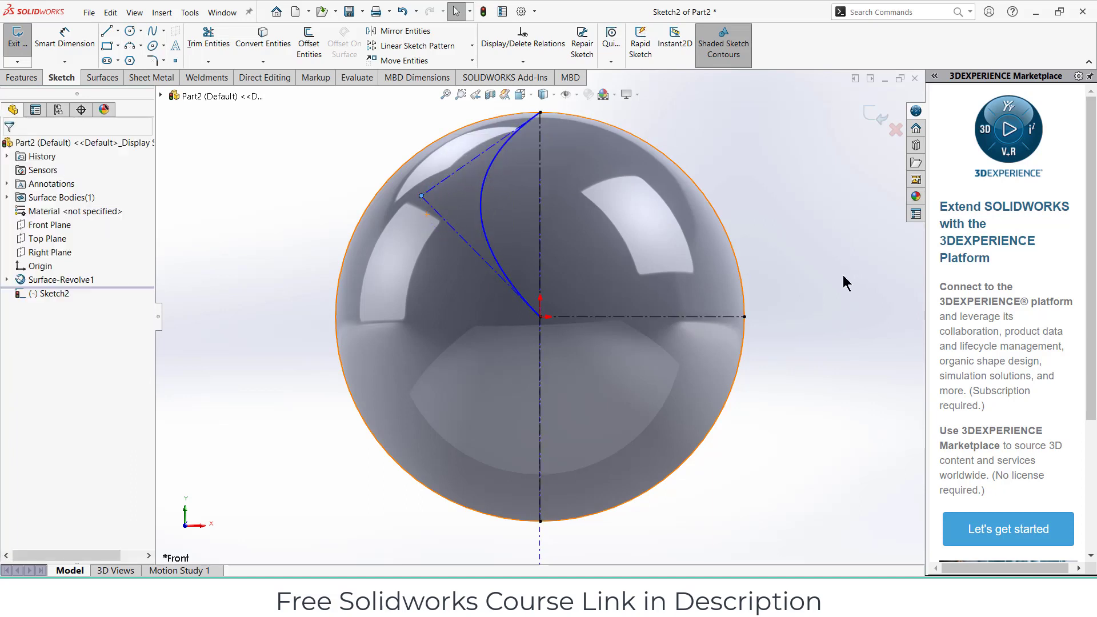
- Mirror the spline about the horizontal centerline into the lower half
{"action": "left_click", "coordinate": [399, 32]}
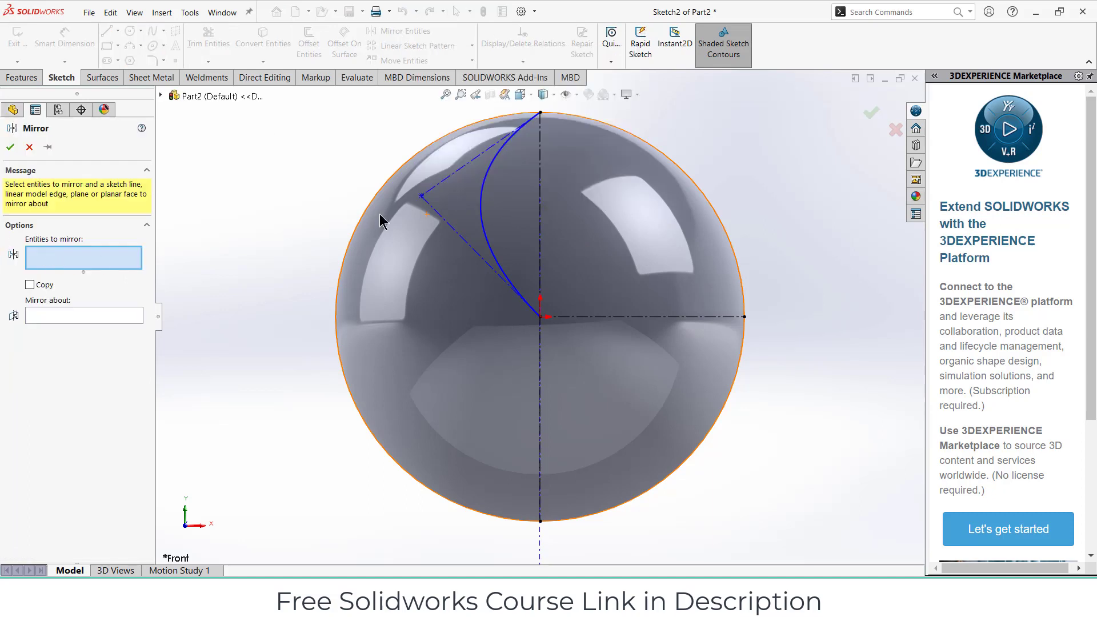
{"action": "left_click", "coordinate": [492, 168]}
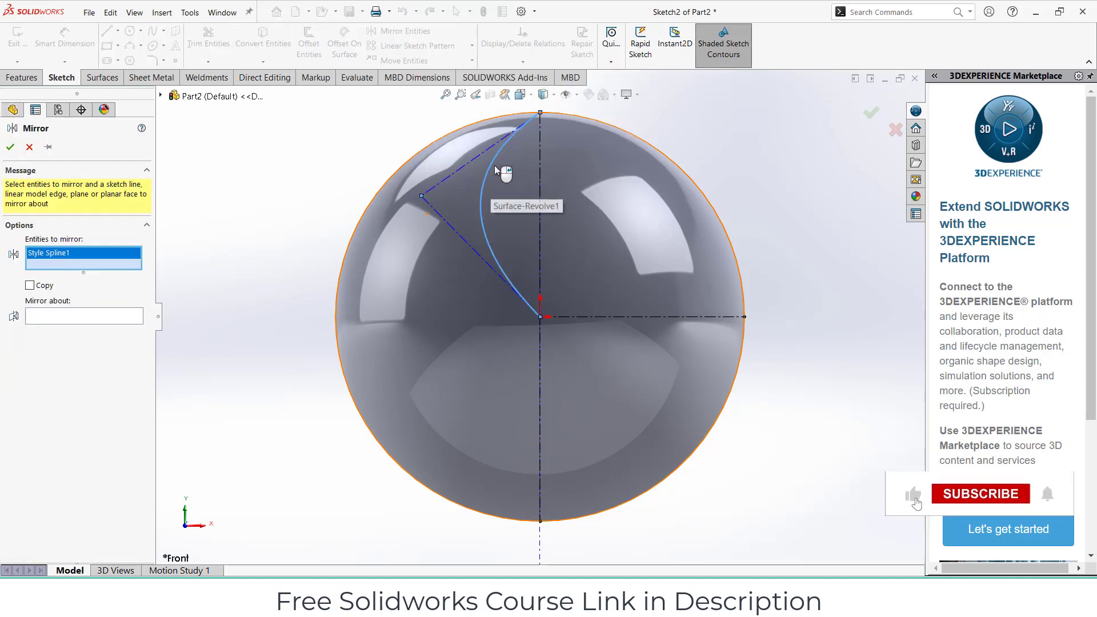
{"action": "left_click", "coordinate": [117, 317]}
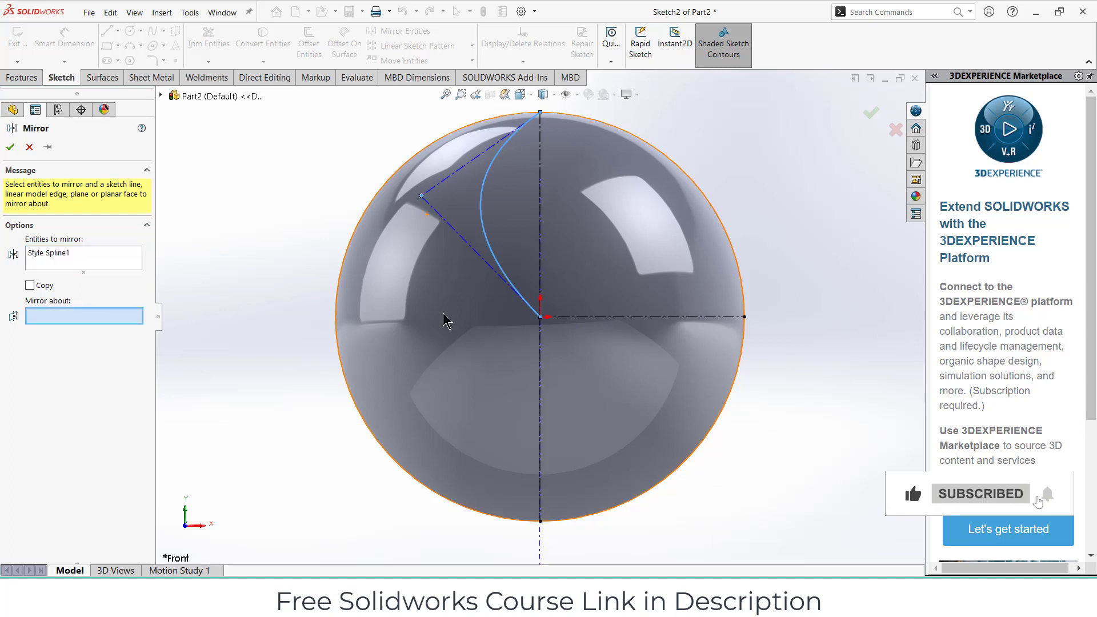
{"action": "left_click", "coordinate": [614, 318]}
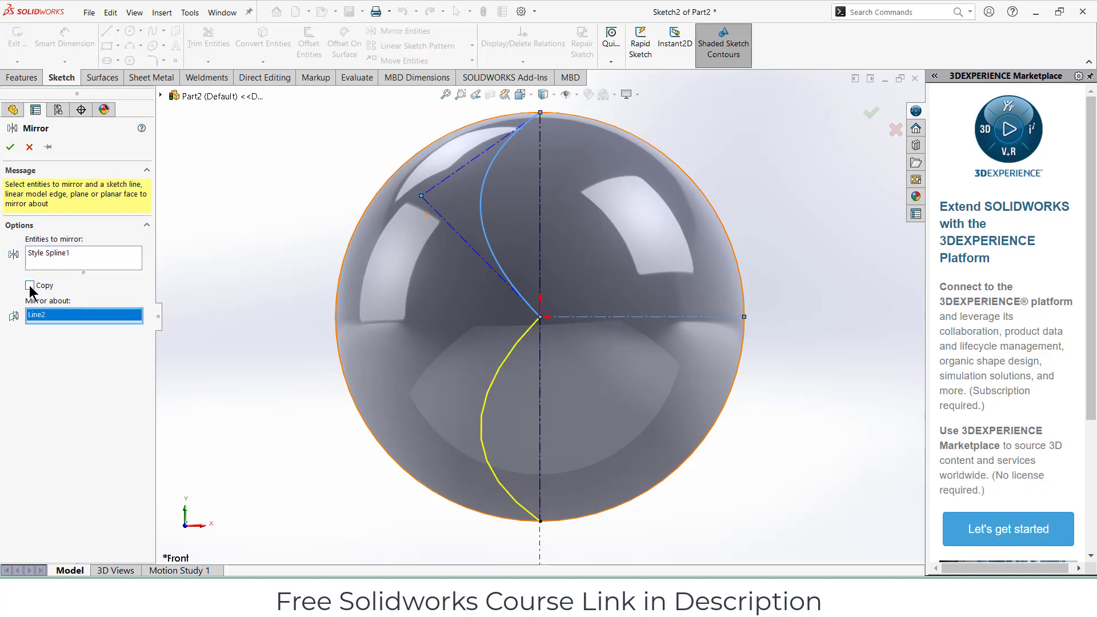
{"action": "left_click", "coordinate": [10, 148]}
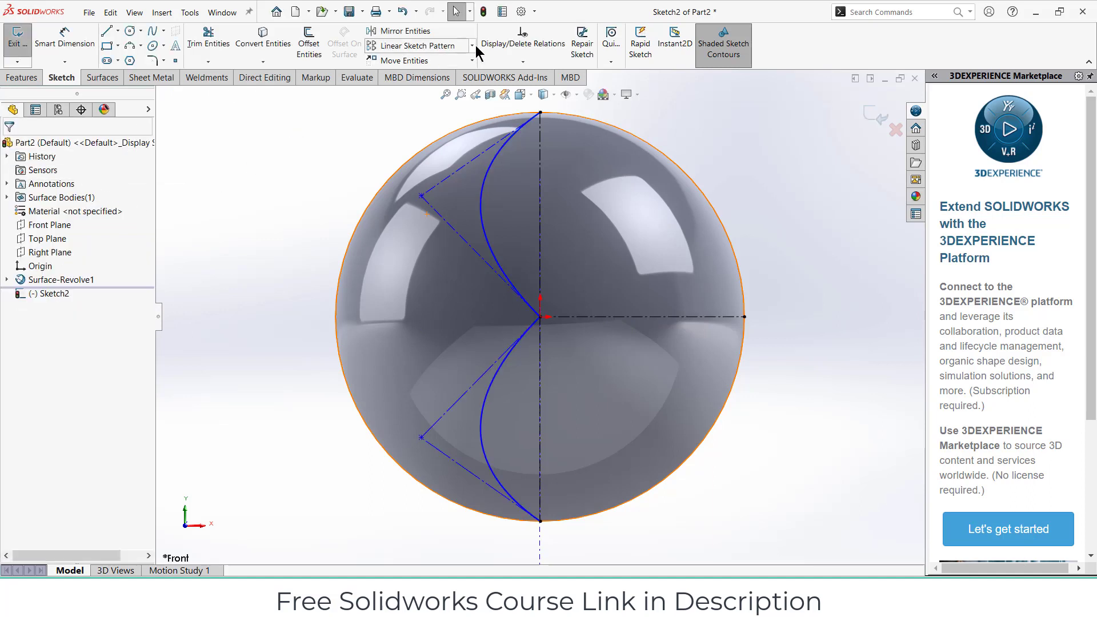
- Flip the lower spline about the vertical centerline without copying, then exit the sketch
{"action": "left_click", "coordinate": [407, 31]}
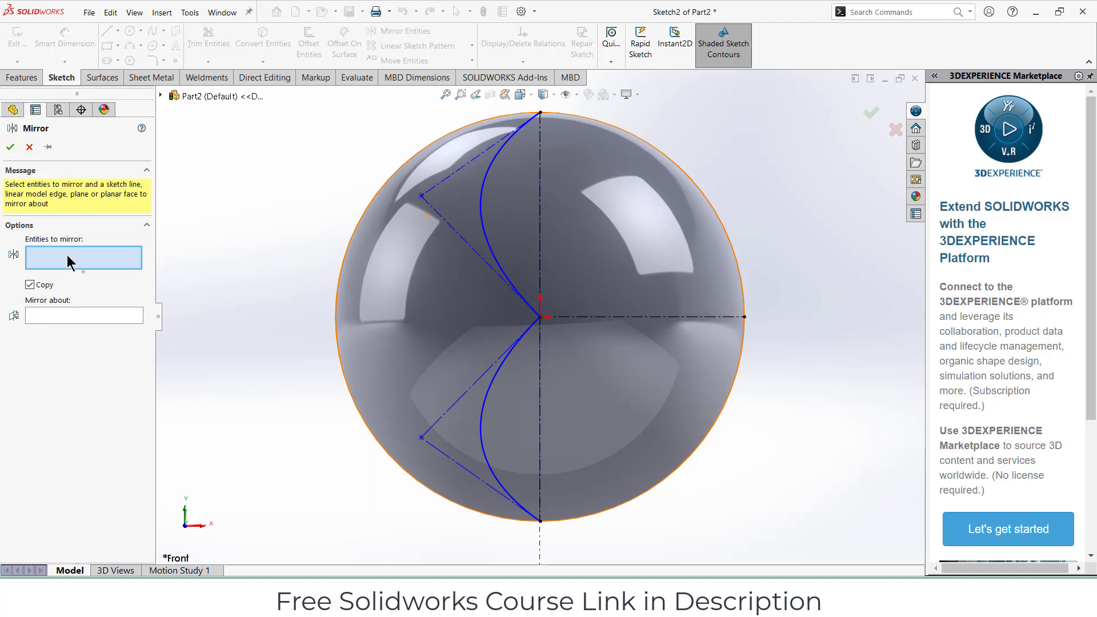
{"action": "left_click", "coordinate": [481, 407]}
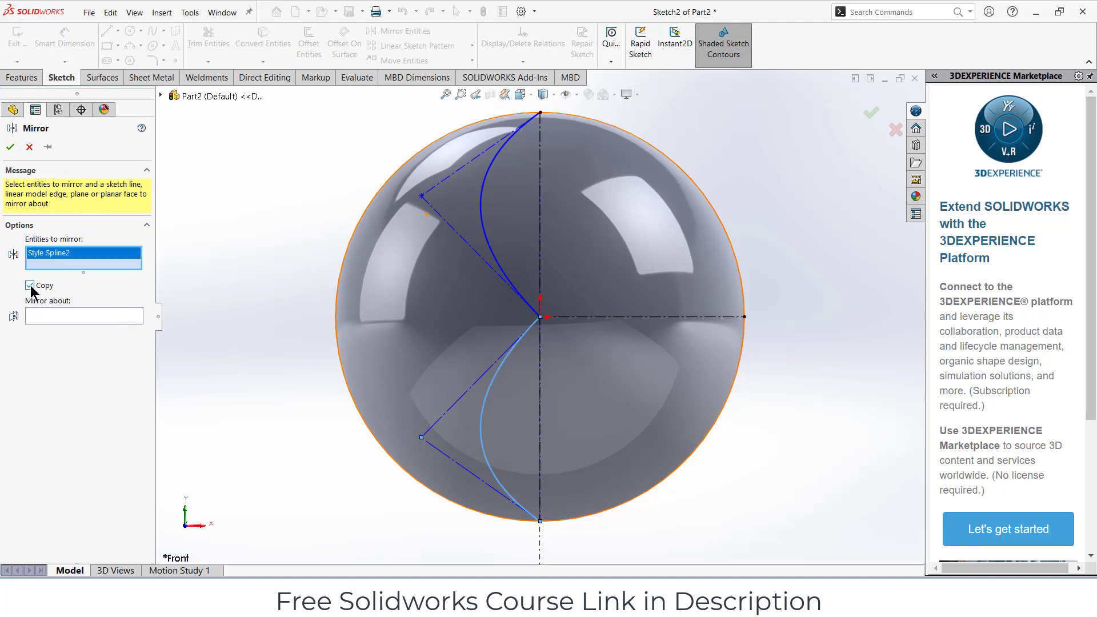
{"action": "left_click", "coordinate": [50, 314]}
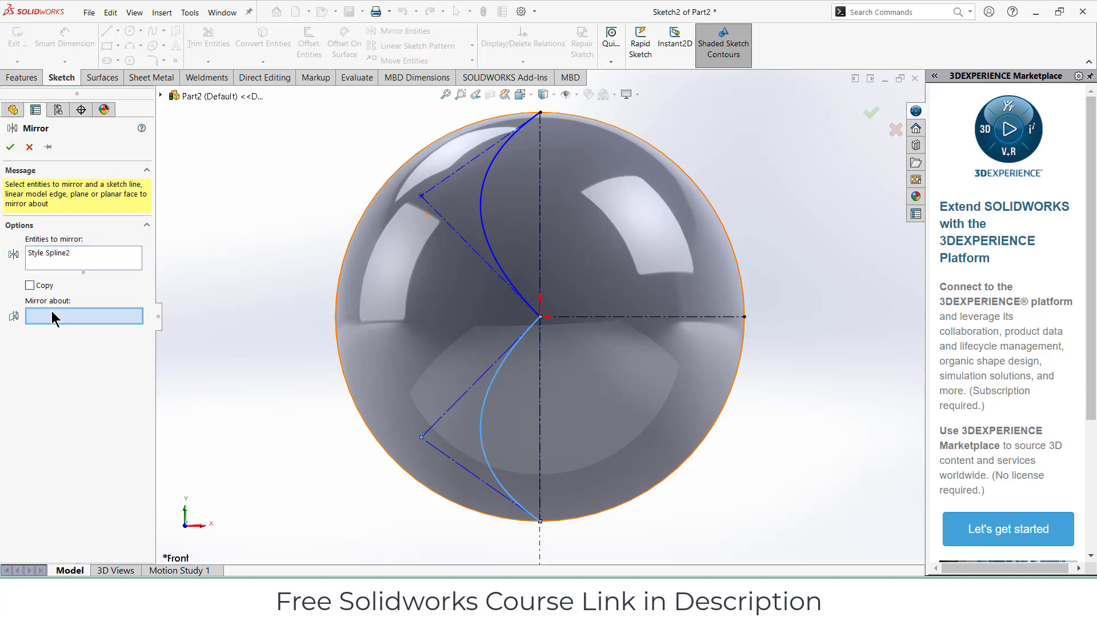
{"action": "left_click", "coordinate": [540, 400]}
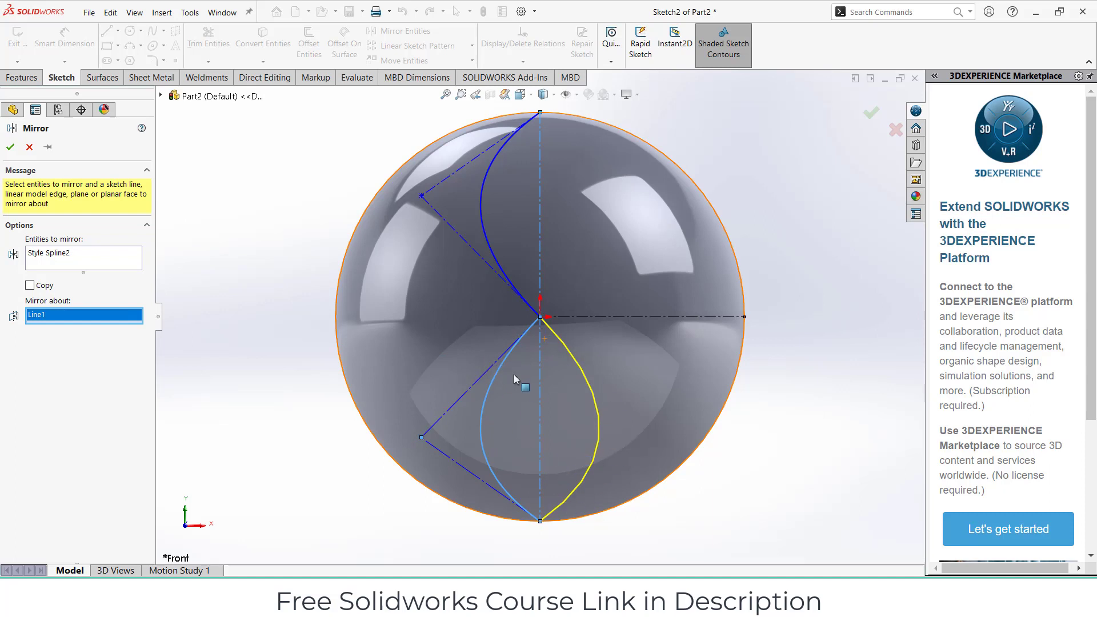
{"action": "left_click", "coordinate": [9, 148]}
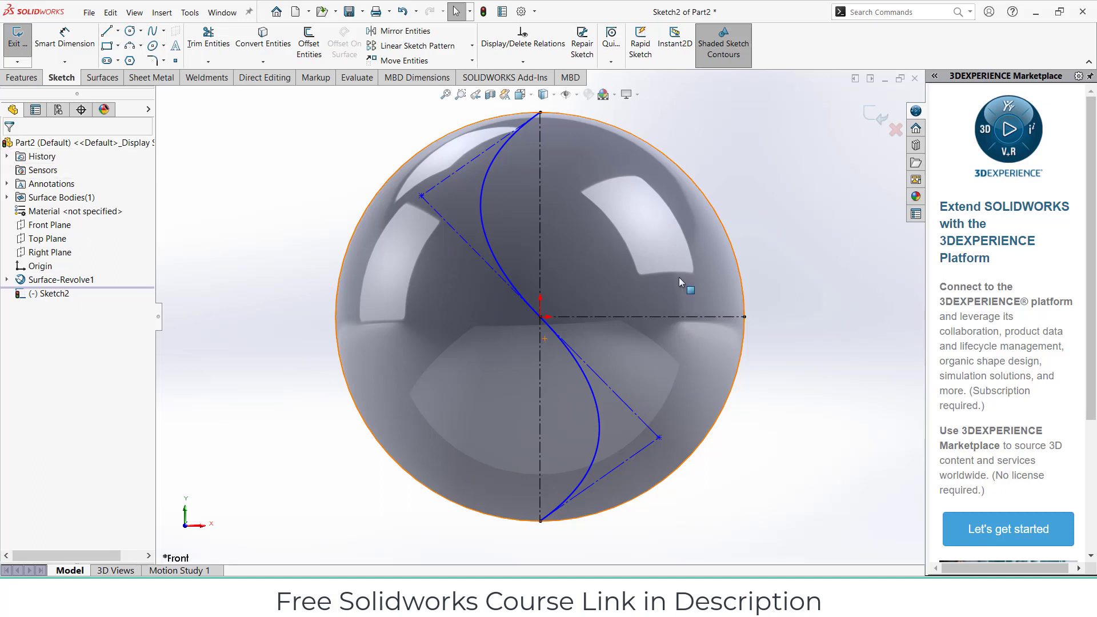
{"action": "key", "text": "f"}
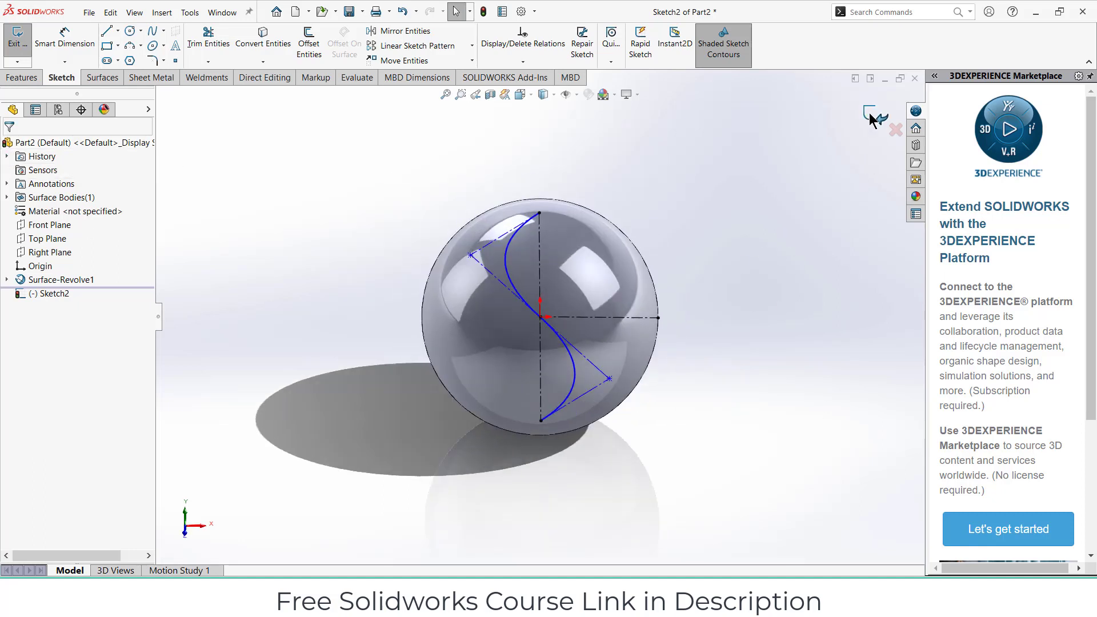
{"action": "left_click", "coordinate": [869, 115]}
- Extrude the S-curve of Sketch2 as a surface 212 mm deep, creating Surface-Extrude1
{"action": "left_click", "coordinate": [438, 190]}
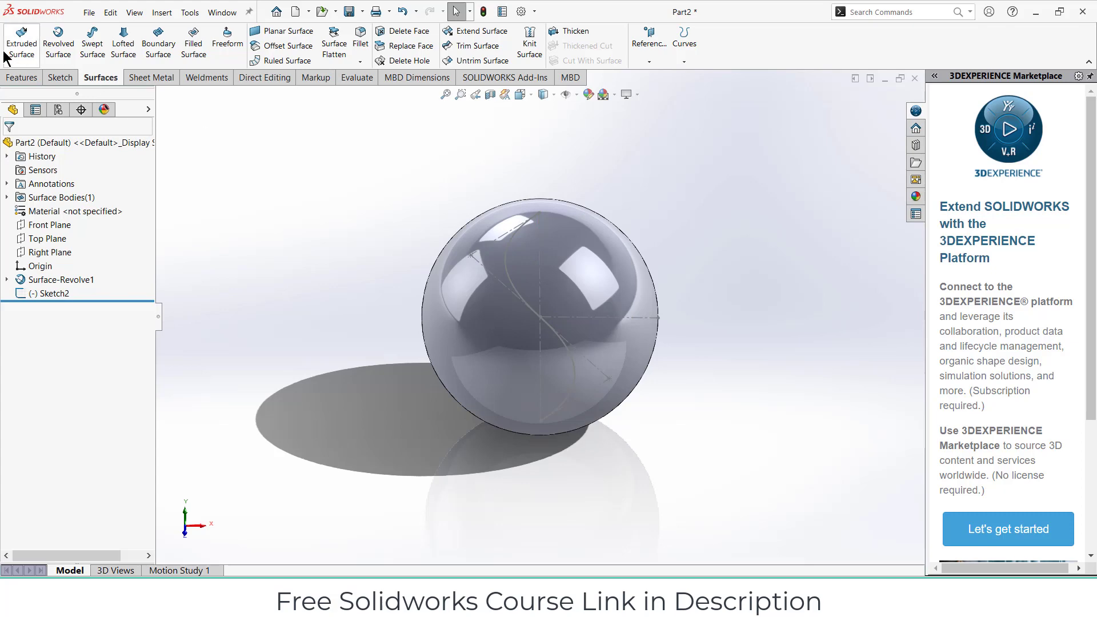
{"action": "left_click", "coordinate": [22, 43]}
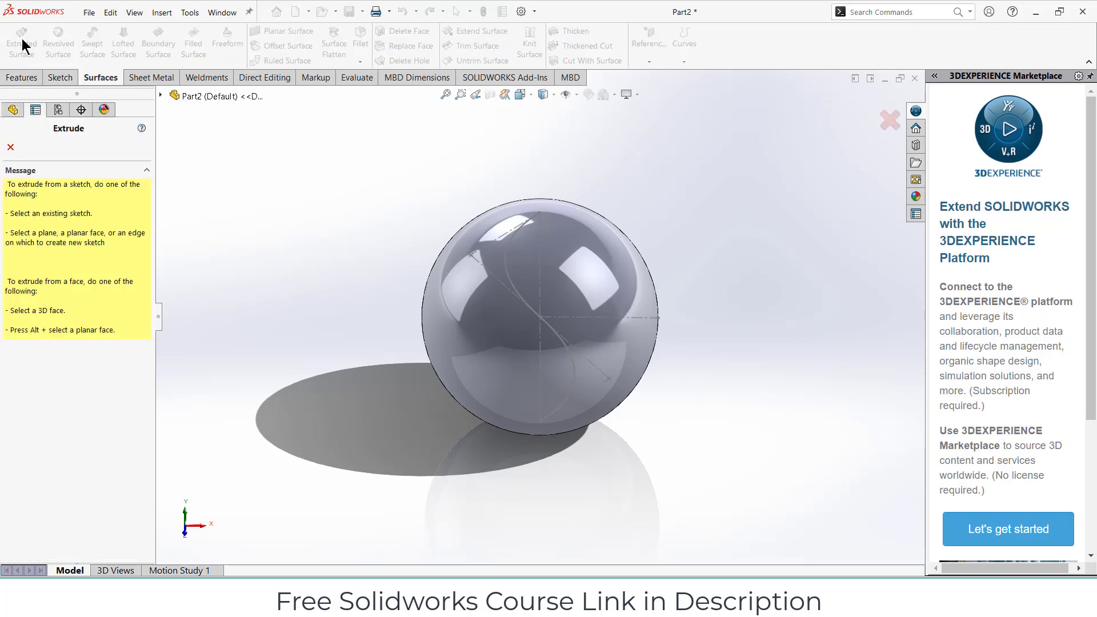
{"action": "left_click", "coordinate": [508, 263]}
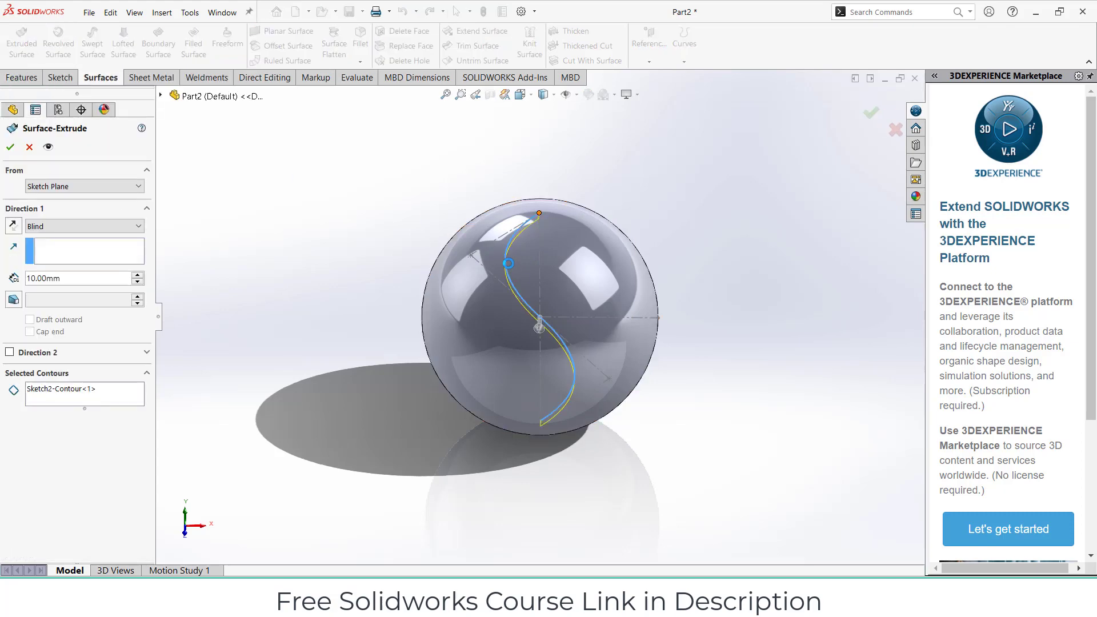
{"action": "left_click_drag", "start_coordinate": [543, 334], "coordinate": [558, 392]}
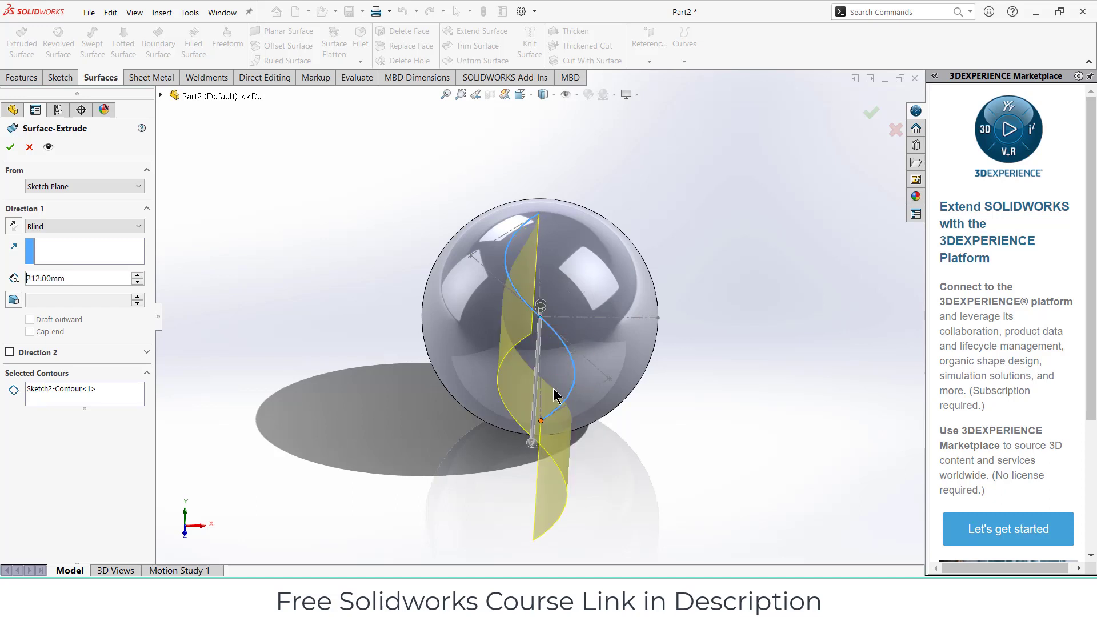
{"action": "mouse_move", "coordinate": [558, 392]}
{"action": "middle_mouse_down"}
{"action": "mouse_move", "coordinate": [426, 384]}
{"action": "mouse_move", "coordinate": [467, 420]}
{"action": "middle_mouse_up"}
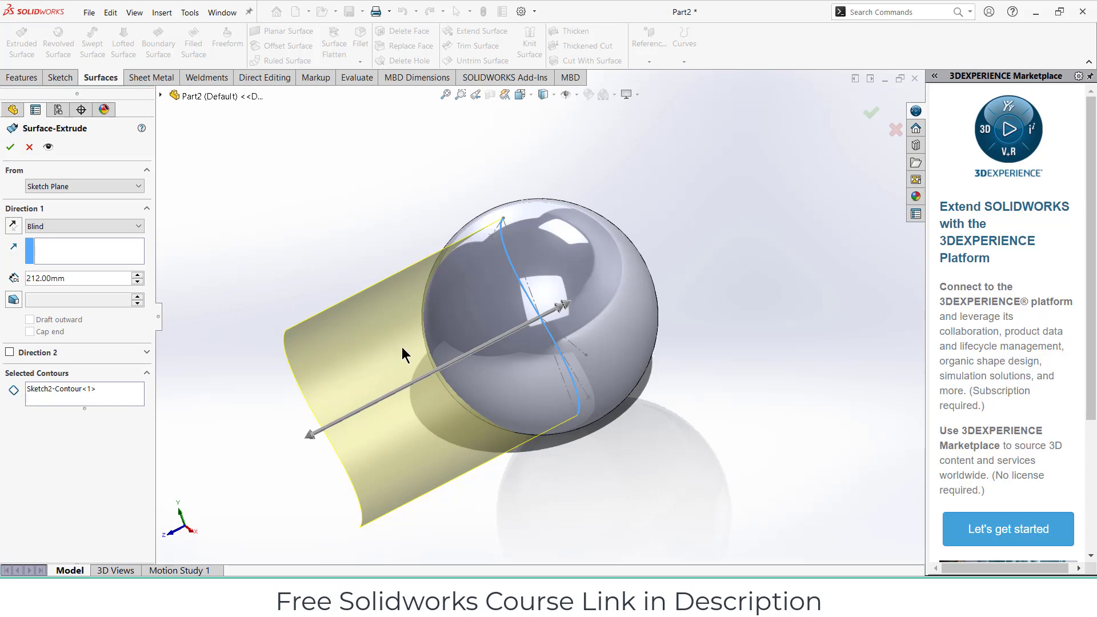
{"action": "key", "text": "Return"}
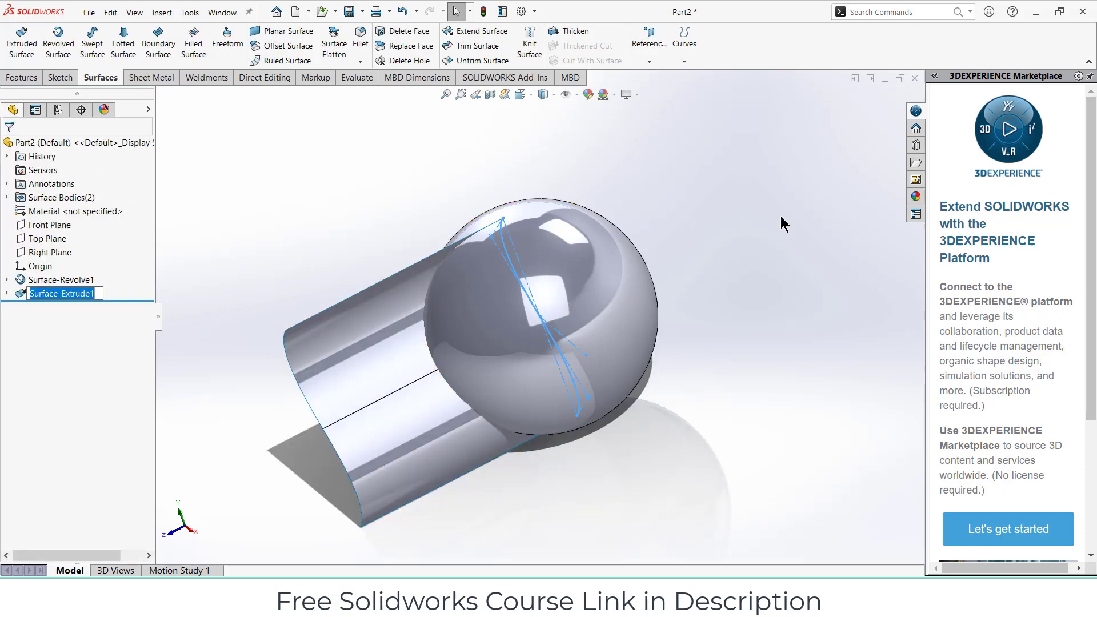
{"action": "key", "text": "ctrl+1"}
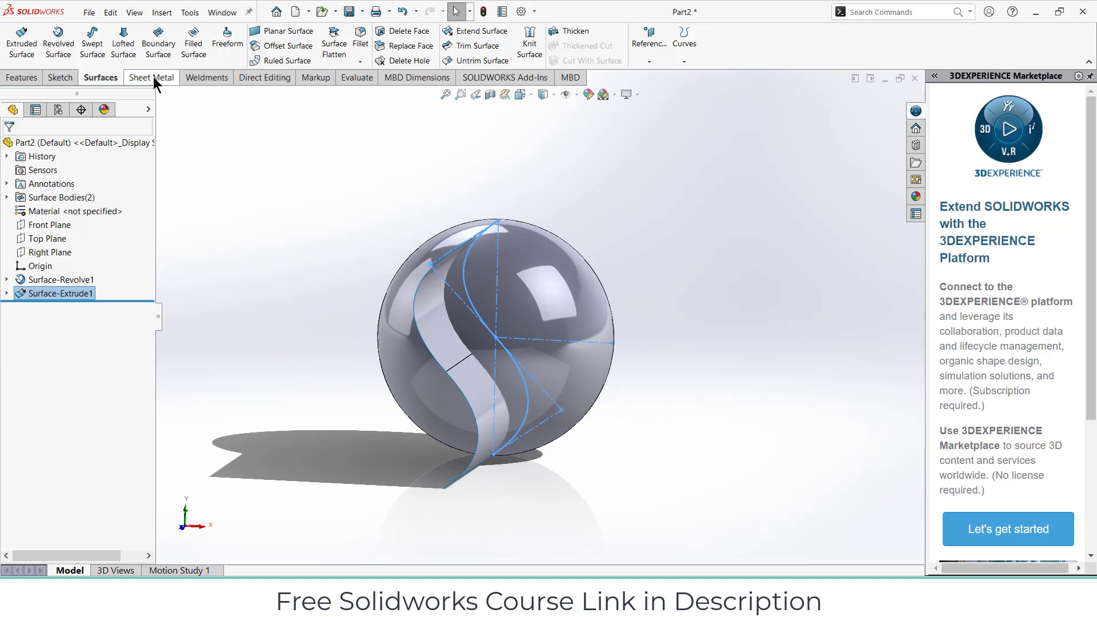
- Start a Circular Pattern from the Features tab, then cancel it
{"action": "left_click", "coordinate": [23, 77]}
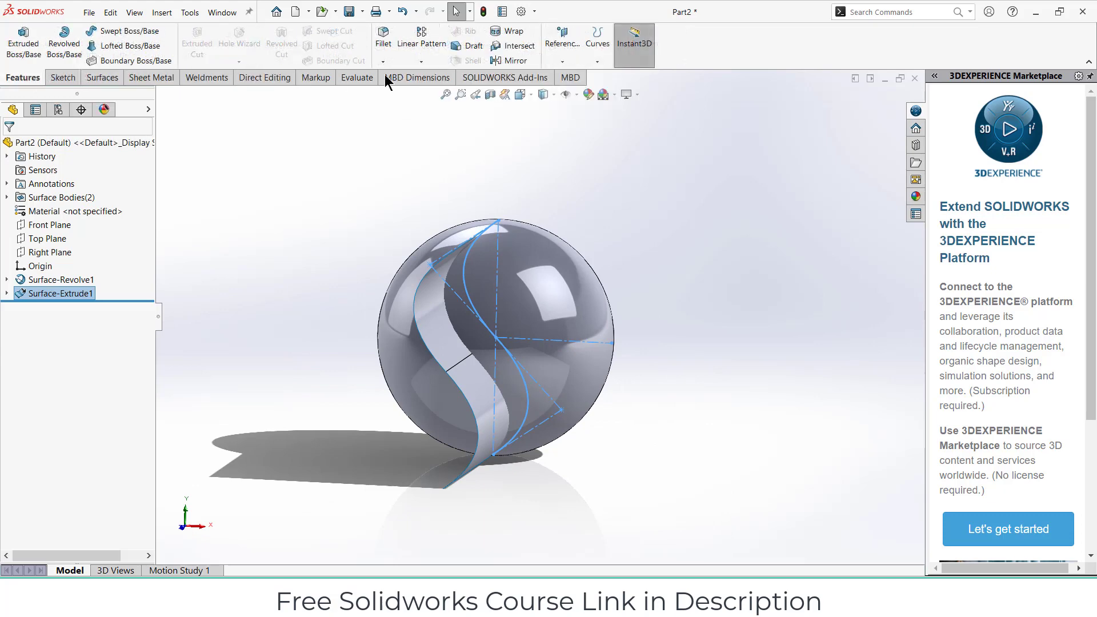
{"action": "left_click", "coordinate": [421, 61]}
{"action": "left_click", "coordinate": [430, 92]}
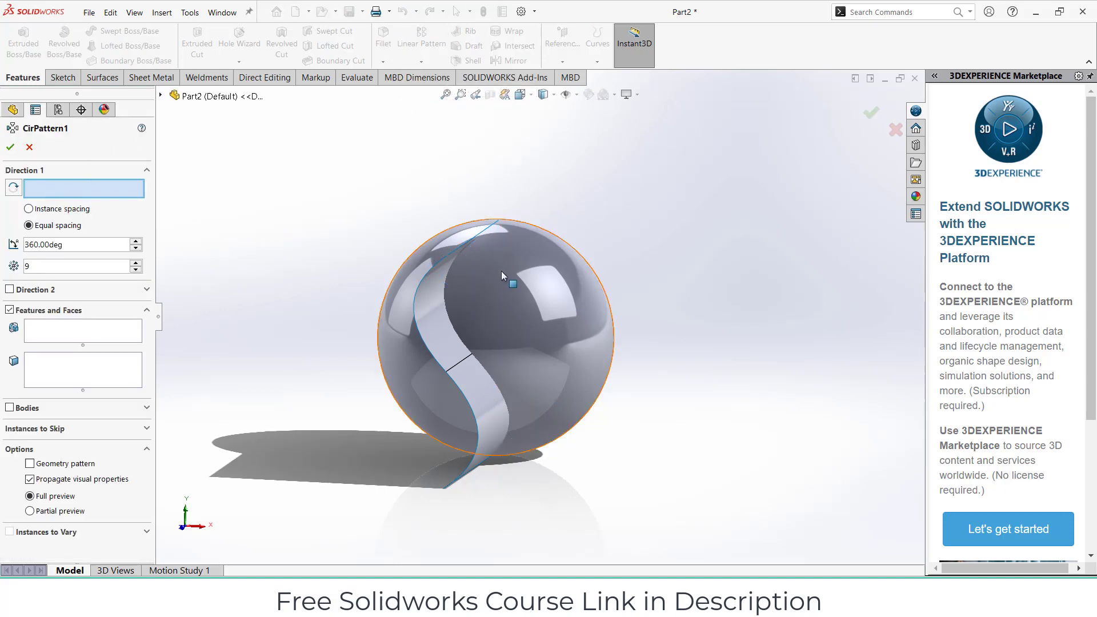
{"action": "left_click", "coordinate": [29, 147]}
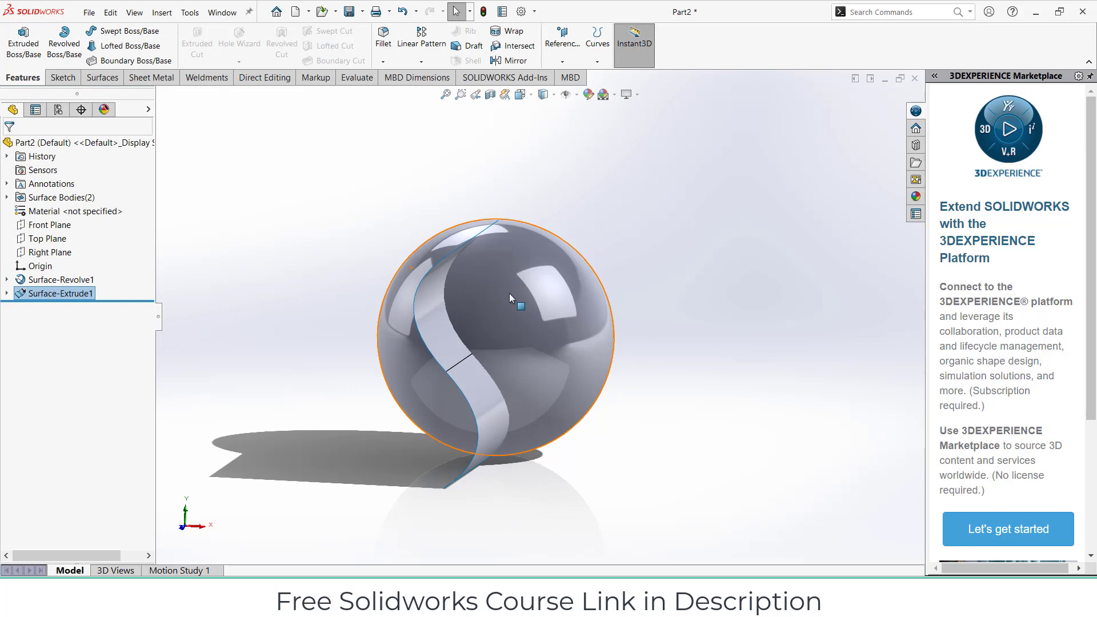
- Start a new Front Plane sketch and abandon a centerline begun at the sphere's top
{"action": "left_click", "coordinate": [51, 224]}
{"action": "left_click", "coordinate": [53, 207]}
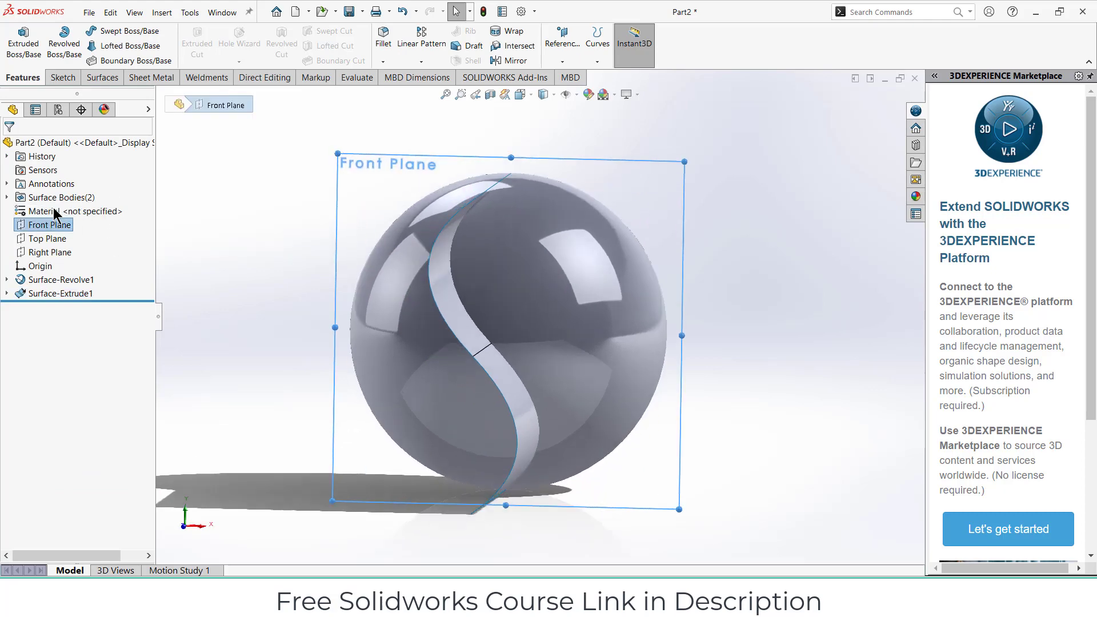
{"action": "left_click", "coordinate": [118, 31]}
{"action": "left_click", "coordinate": [132, 56]}
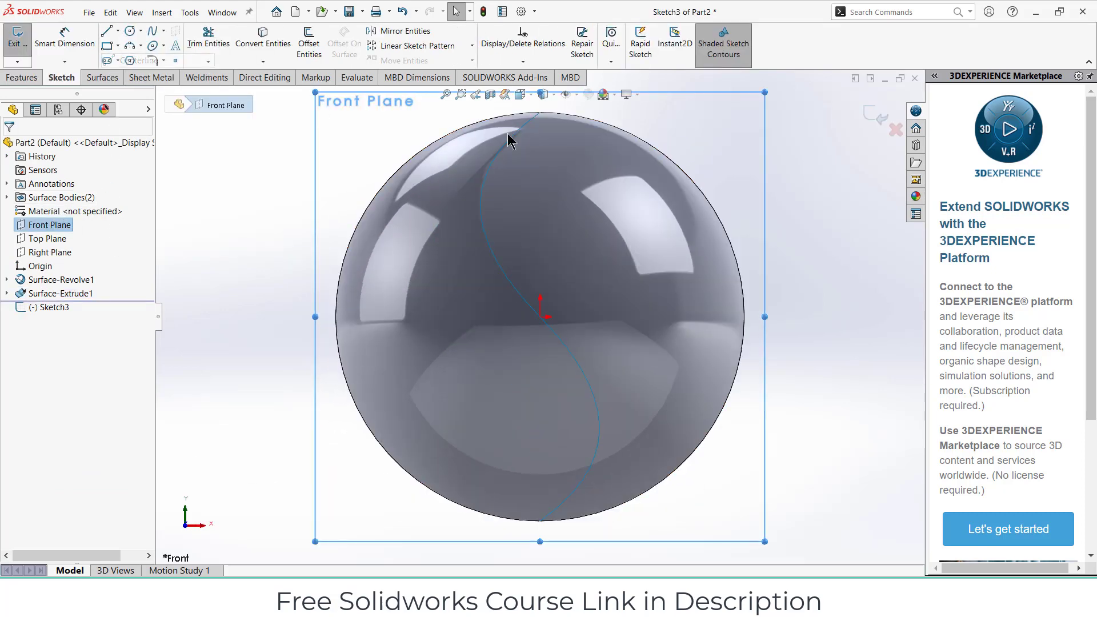
{"action": "left_click", "coordinate": [540, 113]}
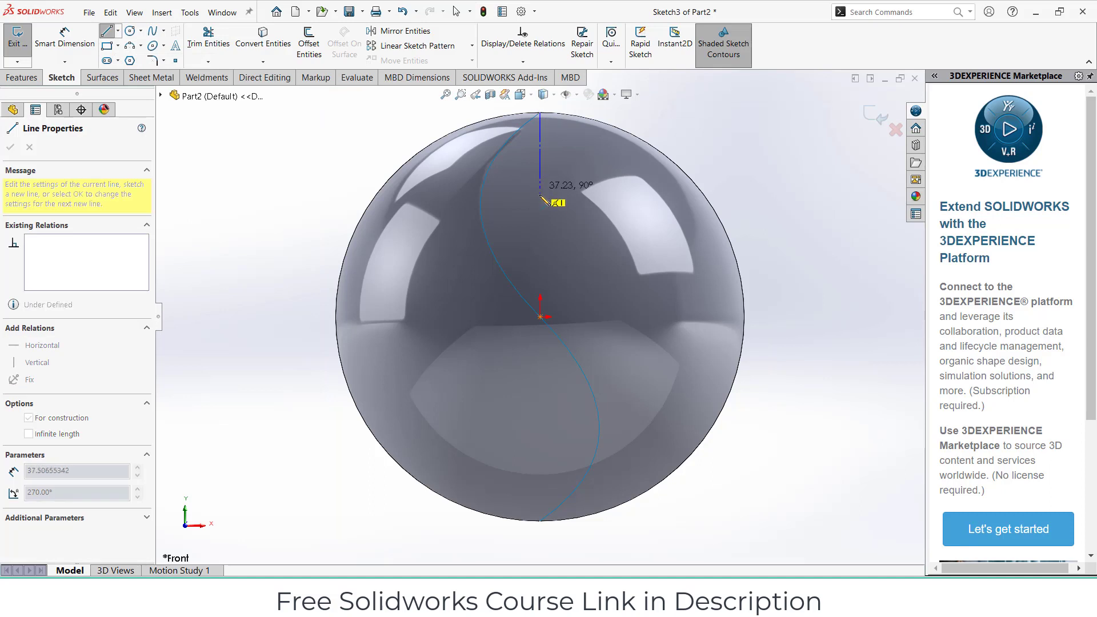
{"action": "key", "text": "Escape"}
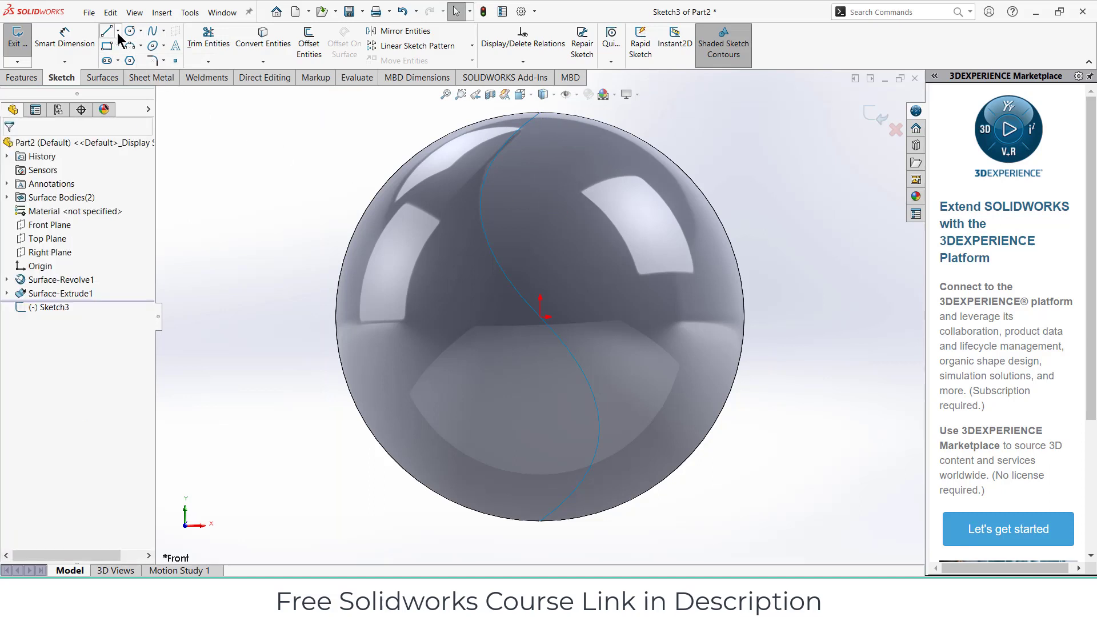
- Draw a vertical centerline rising from the origin, fit the view and exit the sketch
{"action": "left_click", "coordinate": [118, 32]}
{"action": "left_click", "coordinate": [129, 57]}
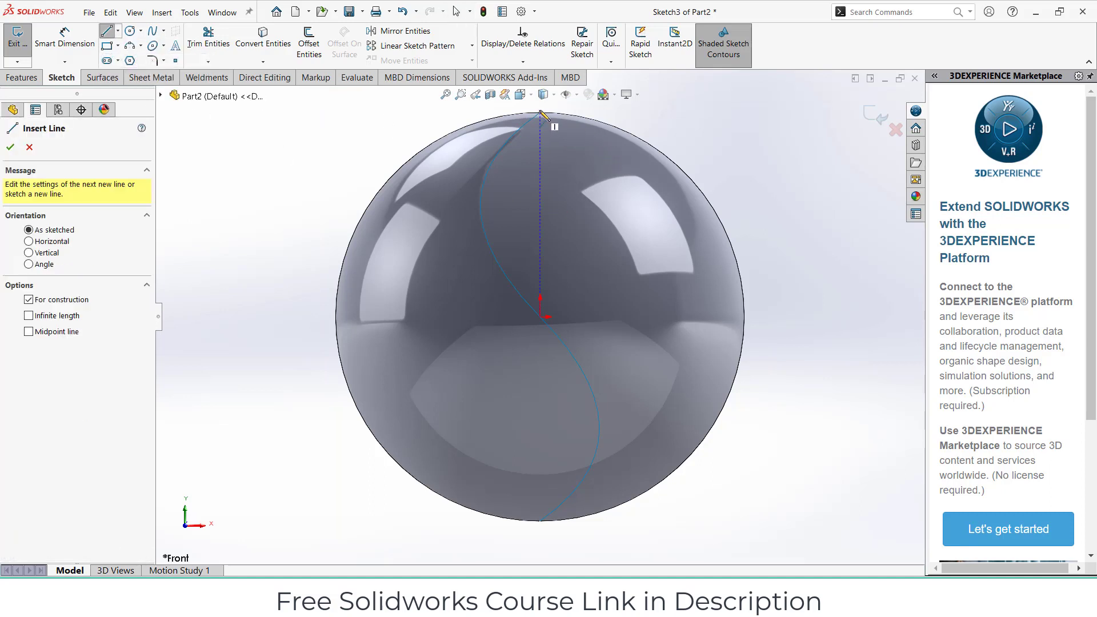
{"action": "left_click", "coordinate": [541, 317]}
{"action": "left_click", "coordinate": [541, 205]}
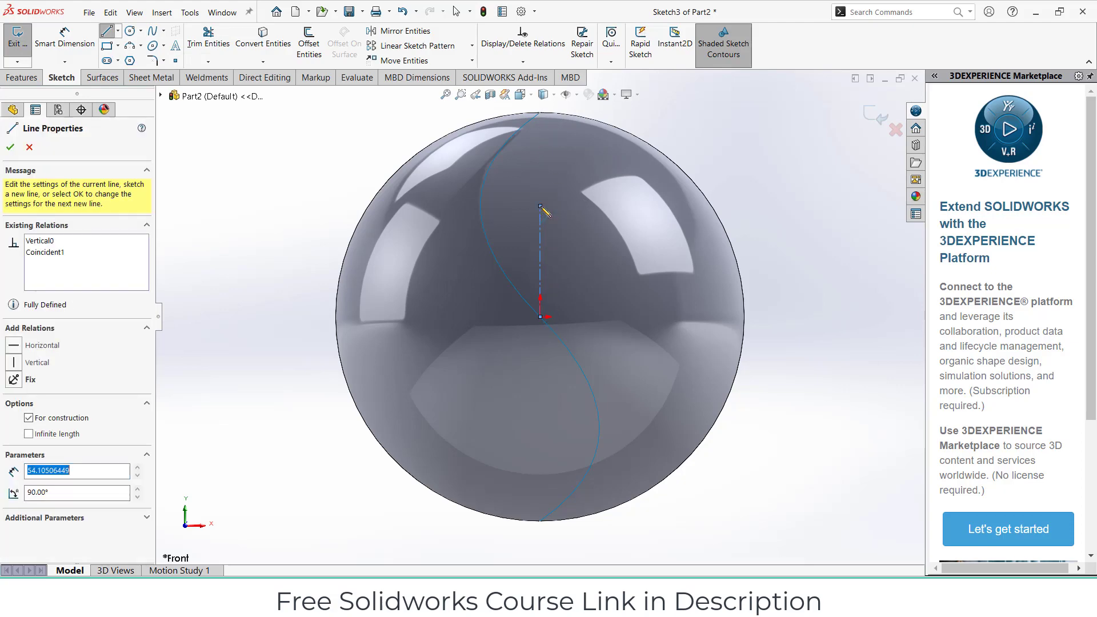
{"action": "key", "text": "Escape"}
{"action": "mouse_move", "coordinate": [540, 181]}
{"action": "middle_mouse_down"}
{"action": "mouse_move", "coordinate": [565, 206]}
{"action": "mouse_move", "coordinate": [543, 175]}
{"action": "middle_mouse_up"}
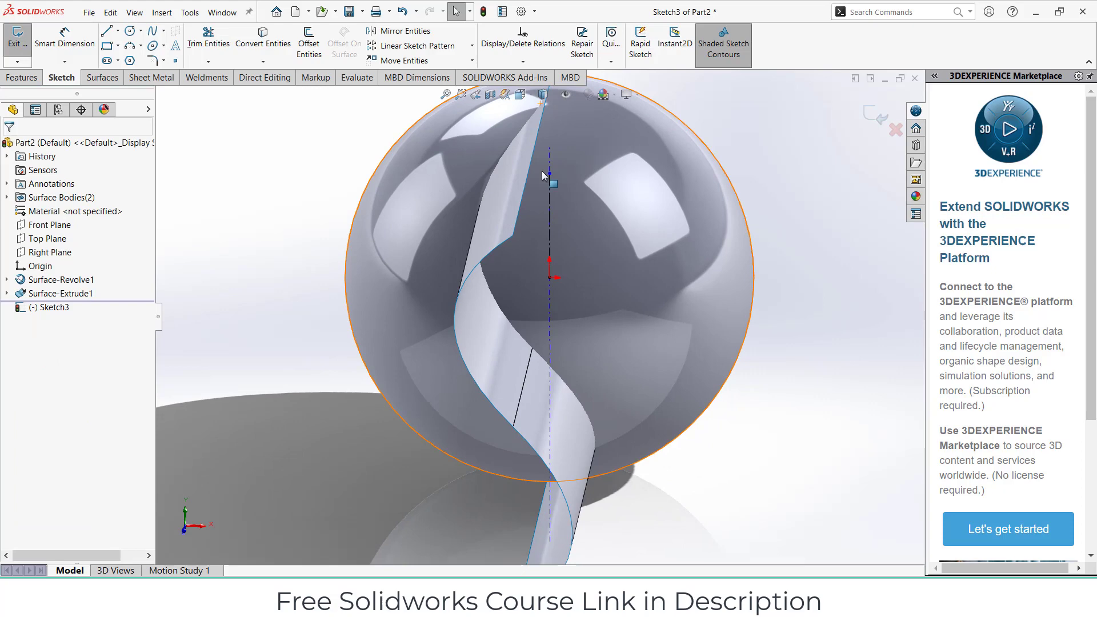
{"action": "key", "text": "f"}
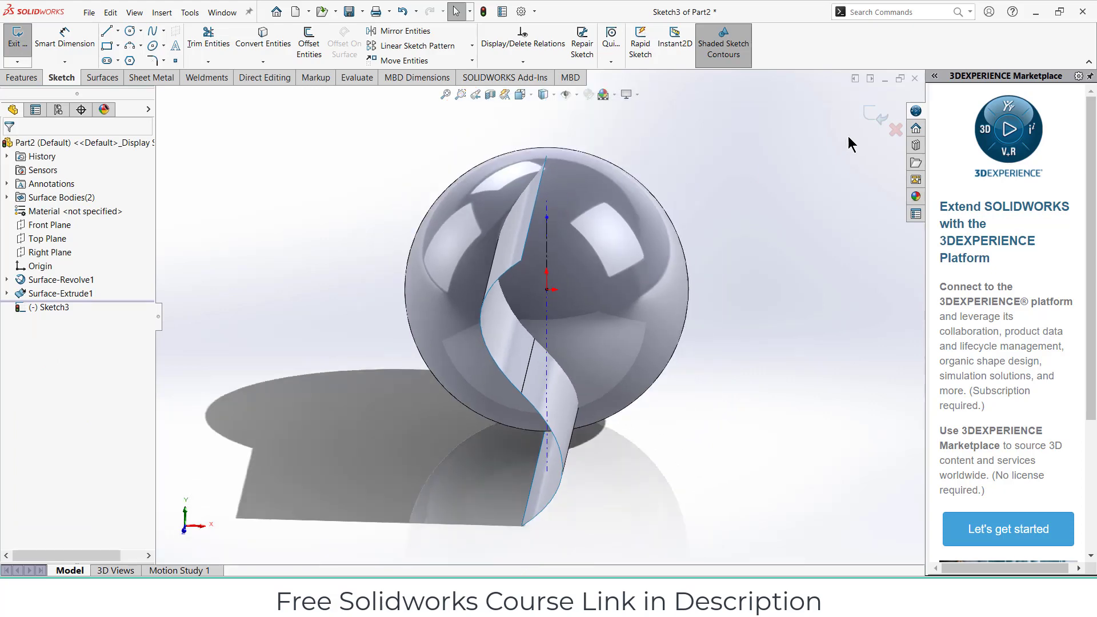
{"action": "left_click", "coordinate": [872, 121]}
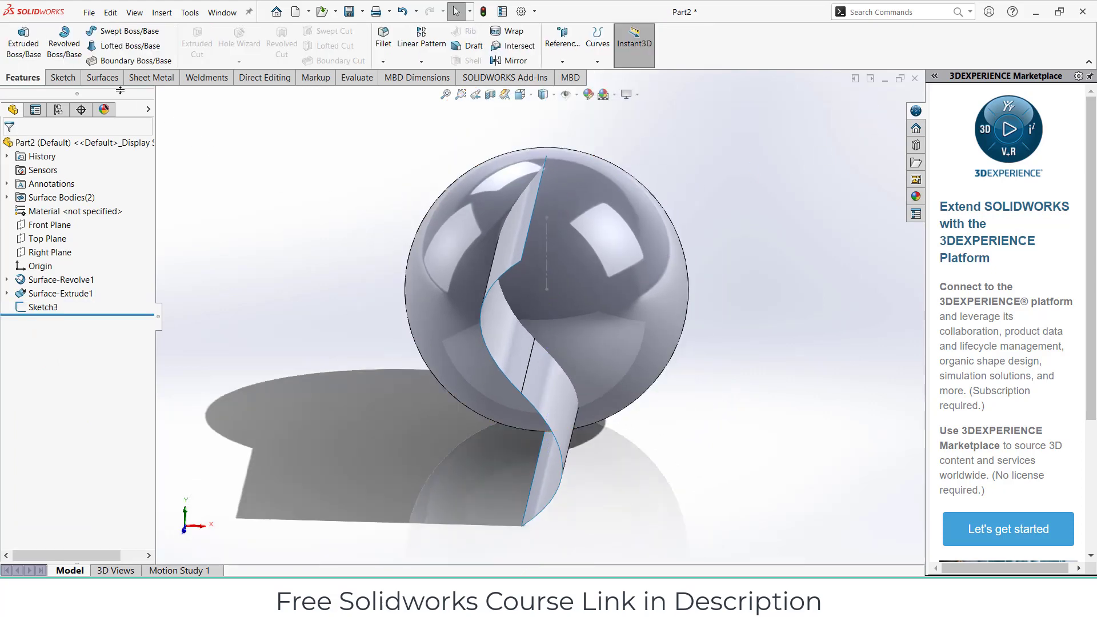
- Pattern the Surface-Extrude1 body around Sketch3's centerline: 8 instances equally spaced over 360°
{"action": "left_click", "coordinate": [428, 61]}
{"action": "left_click", "coordinate": [431, 85]}
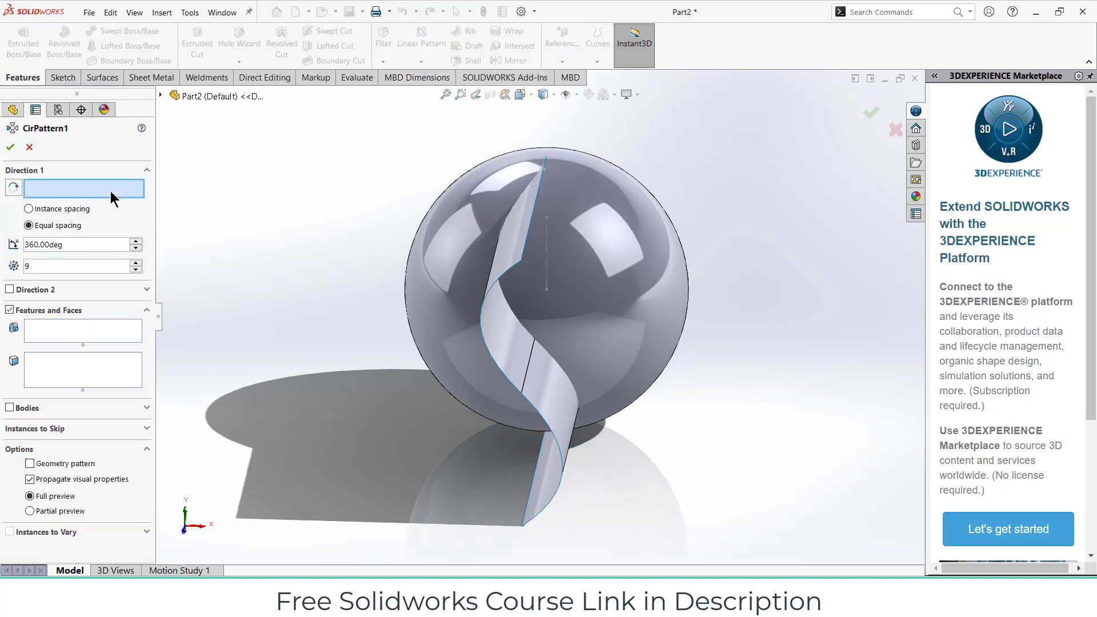
{"action": "left_click", "coordinate": [547, 232]}
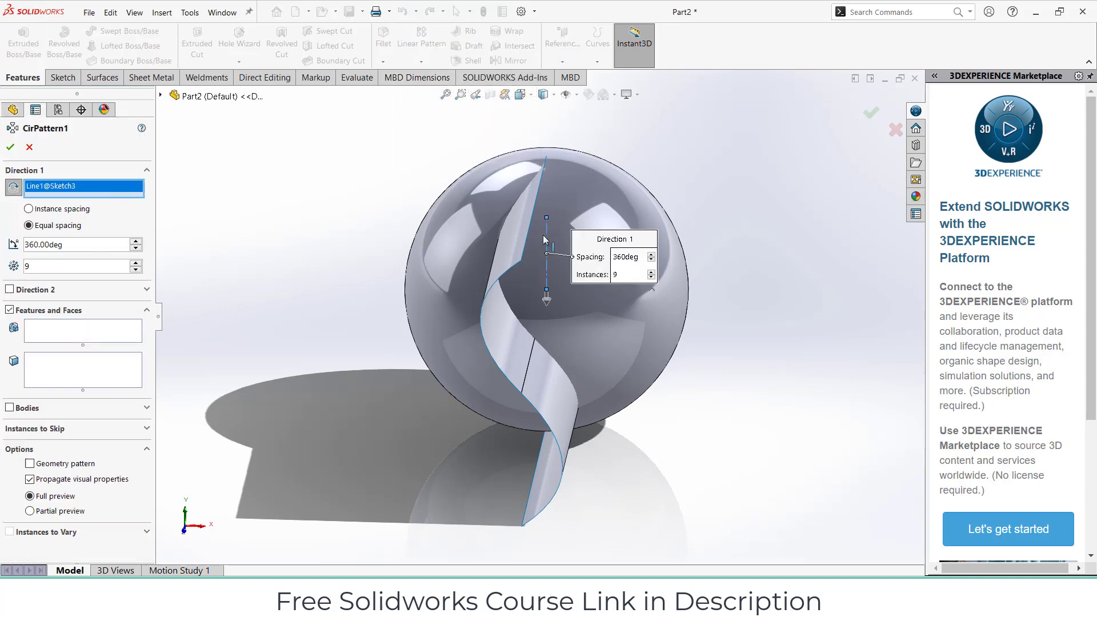
{"action": "left_click", "coordinate": [9, 310]}
{"action": "left_click", "coordinate": [9, 331]}
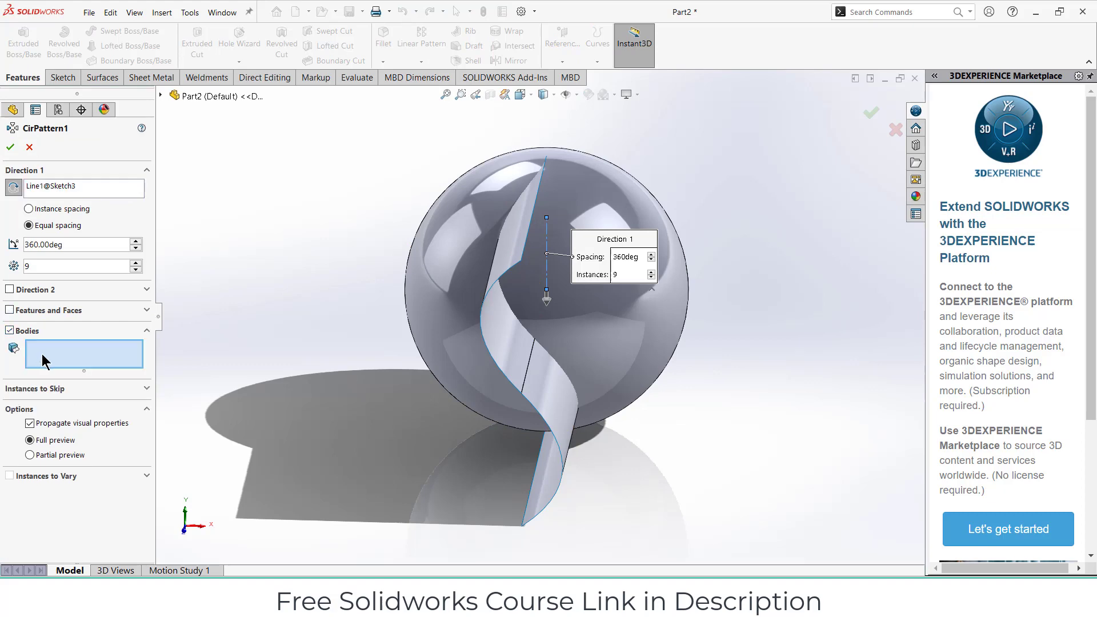
{"action": "left_click", "coordinate": [519, 251]}
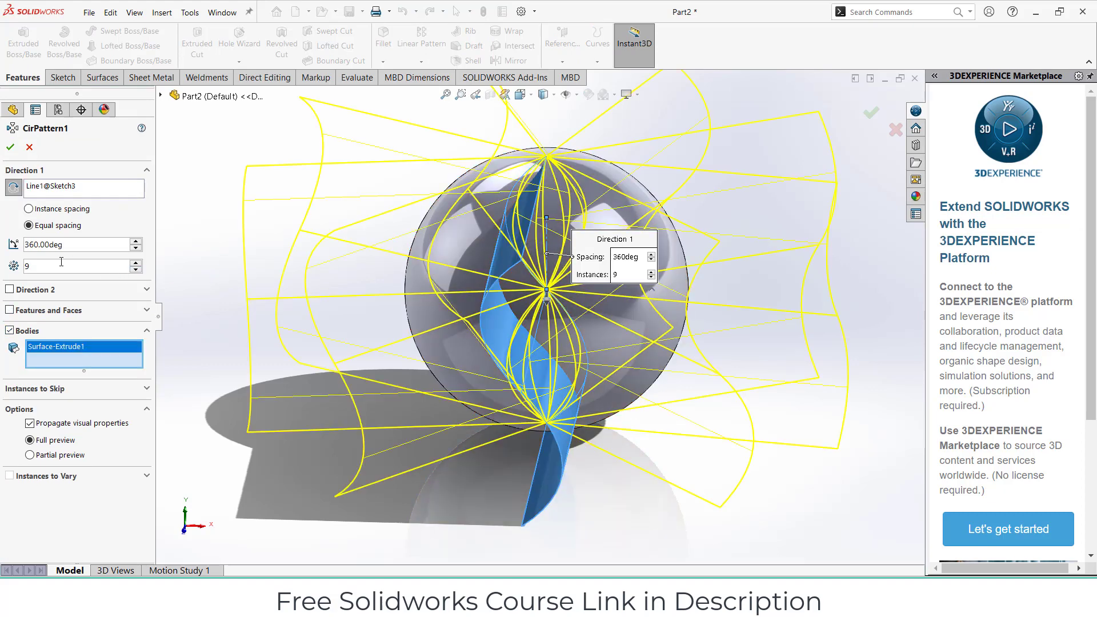
{"action": "left_click", "coordinate": [135, 269]}
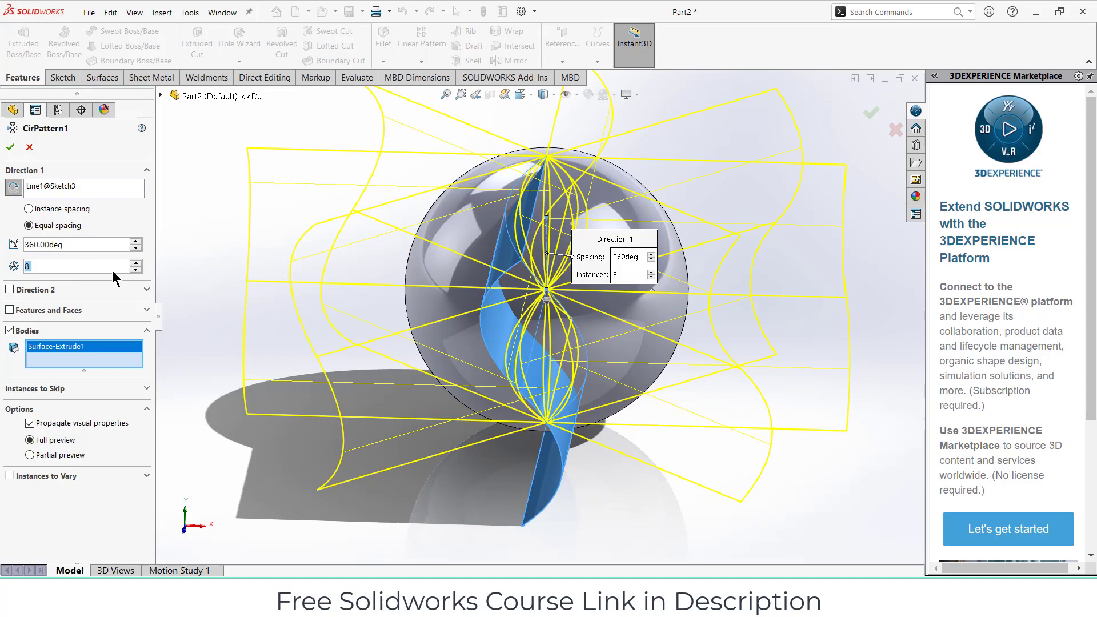
{"action": "mouse_move", "coordinate": [403, 272]}
{"action": "middle_mouse_down"}
{"action": "mouse_move", "coordinate": [457, 280]}
{"action": "mouse_move", "coordinate": [412, 284]}
{"action": "middle_mouse_up"}
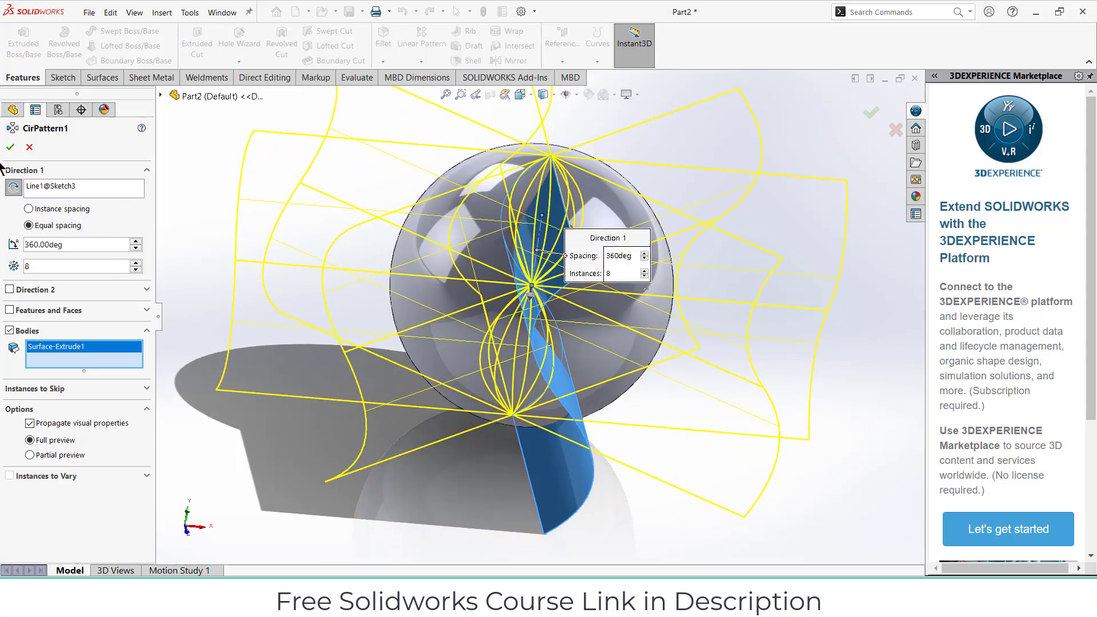
{"action": "left_click", "coordinate": [9, 147]}
{"action": "middle_click_drag", "start_coordinate": [825, 276], "coordinate": [206, 140]}
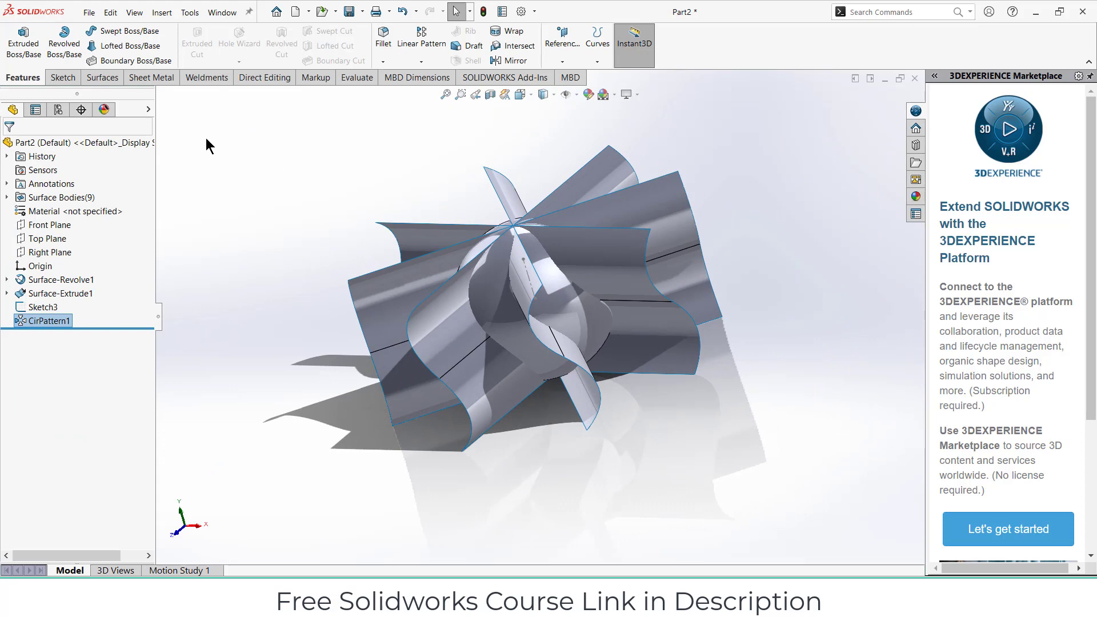
- Browse the Direct Editing tools and Insert menu, closing them without a choice
{"action": "left_click", "coordinate": [251, 76]}
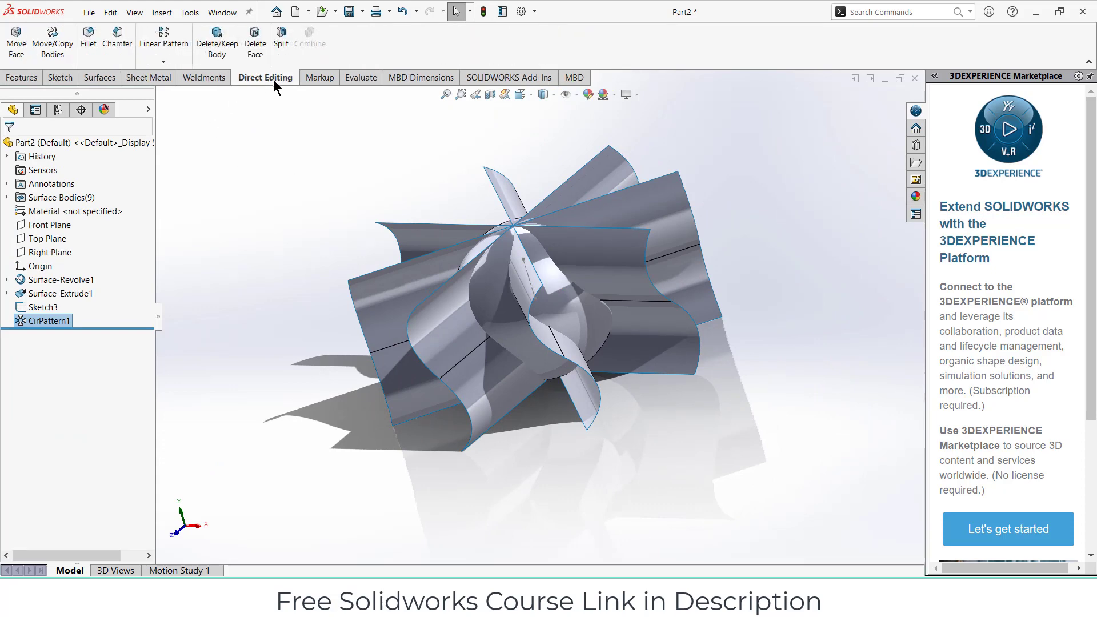
{"action": "left_click", "coordinate": [162, 12]}
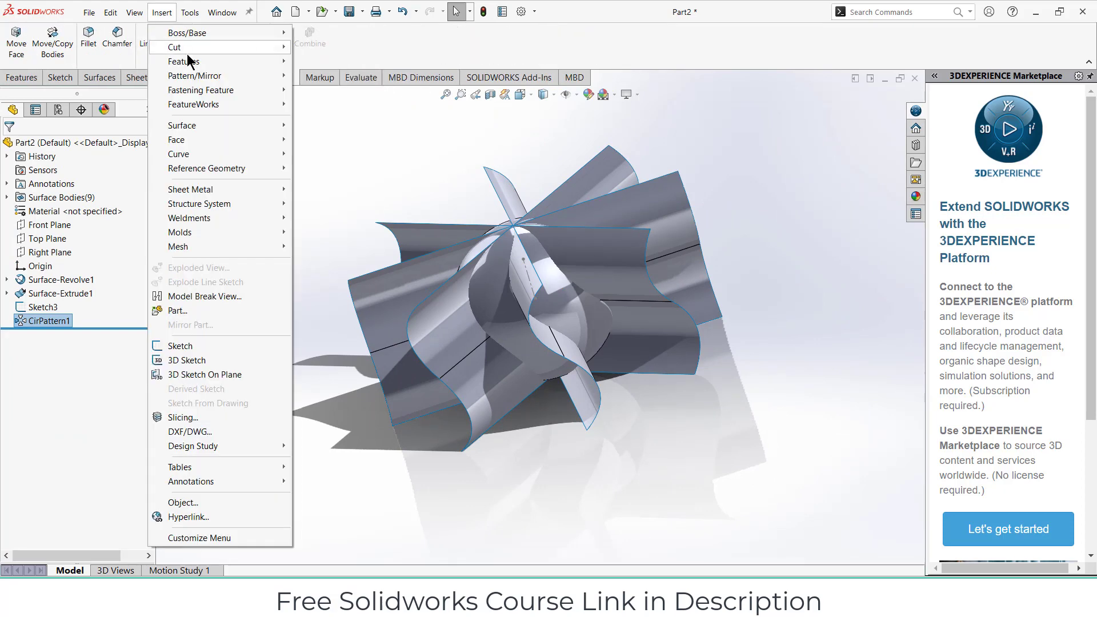
{"action": "mouse_move", "coordinate": [189, 62]}
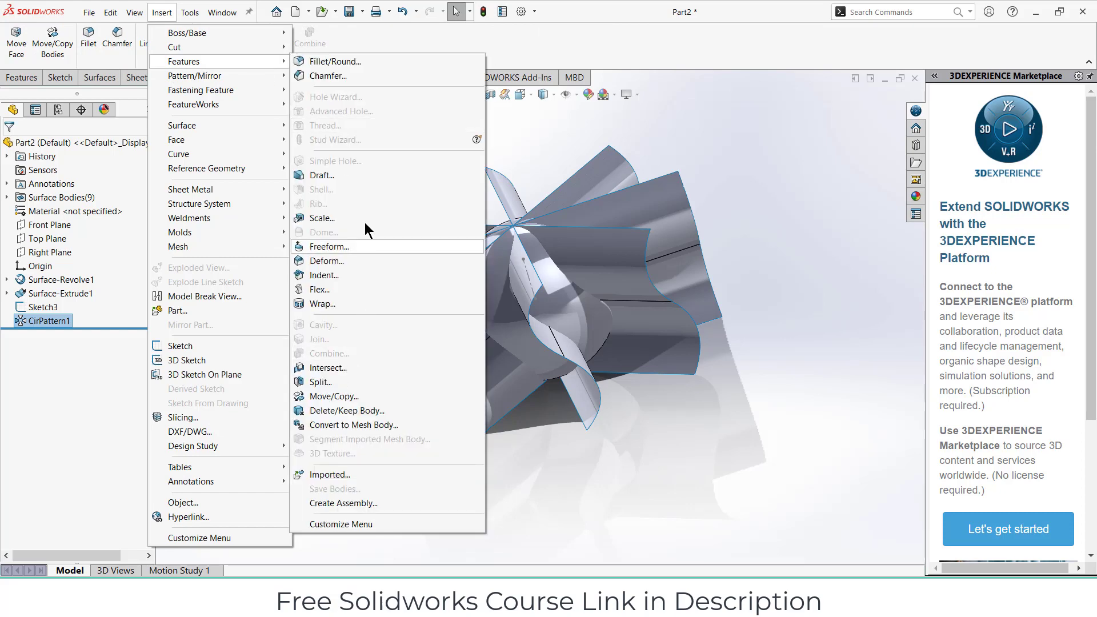
{"action": "left_click", "coordinate": [766, 173]}
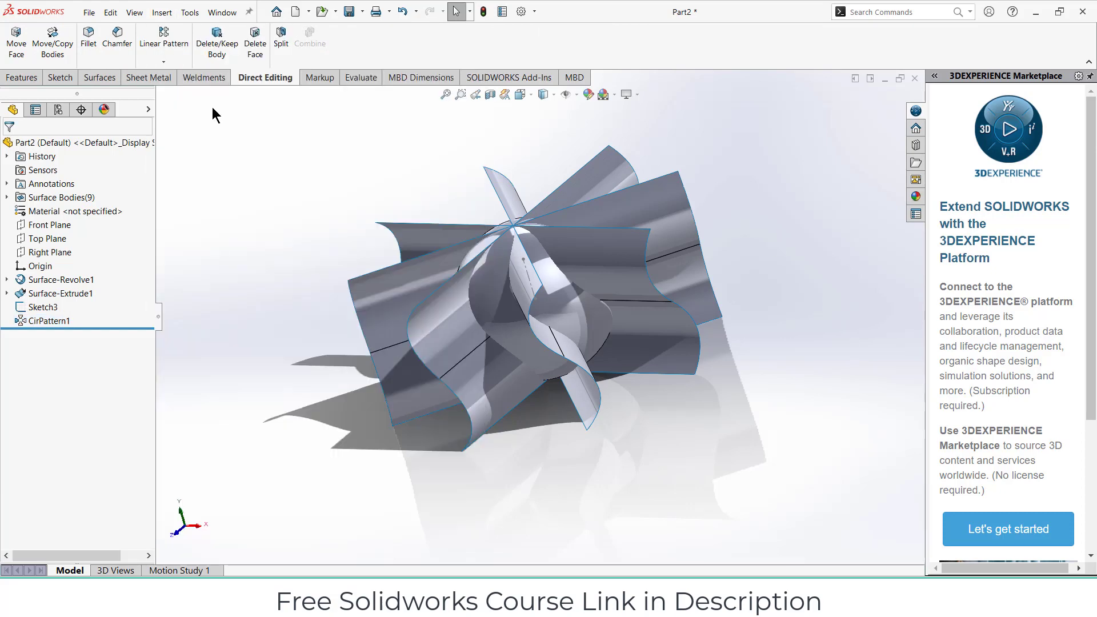
- Start a Split with Surface-Extrude1 and all seven patterned ribbon copies as trim tools
{"action": "left_click", "coordinate": [282, 40]}
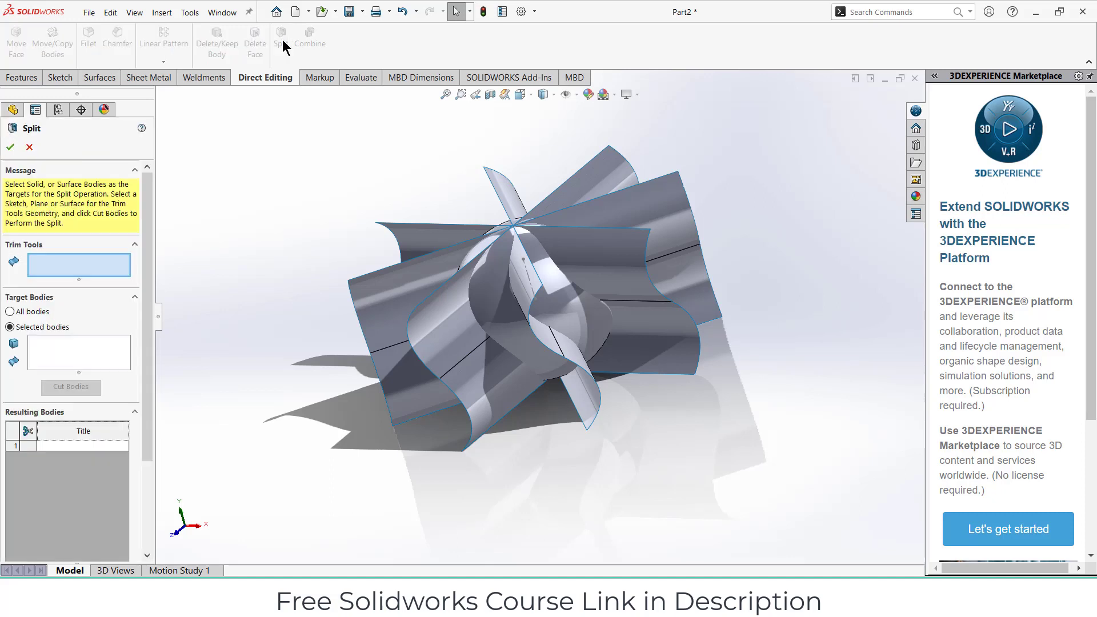
{"action": "left_click", "coordinate": [426, 303]}
{"action": "left_click", "coordinate": [413, 281]}
{"action": "left_click", "coordinate": [409, 241]}
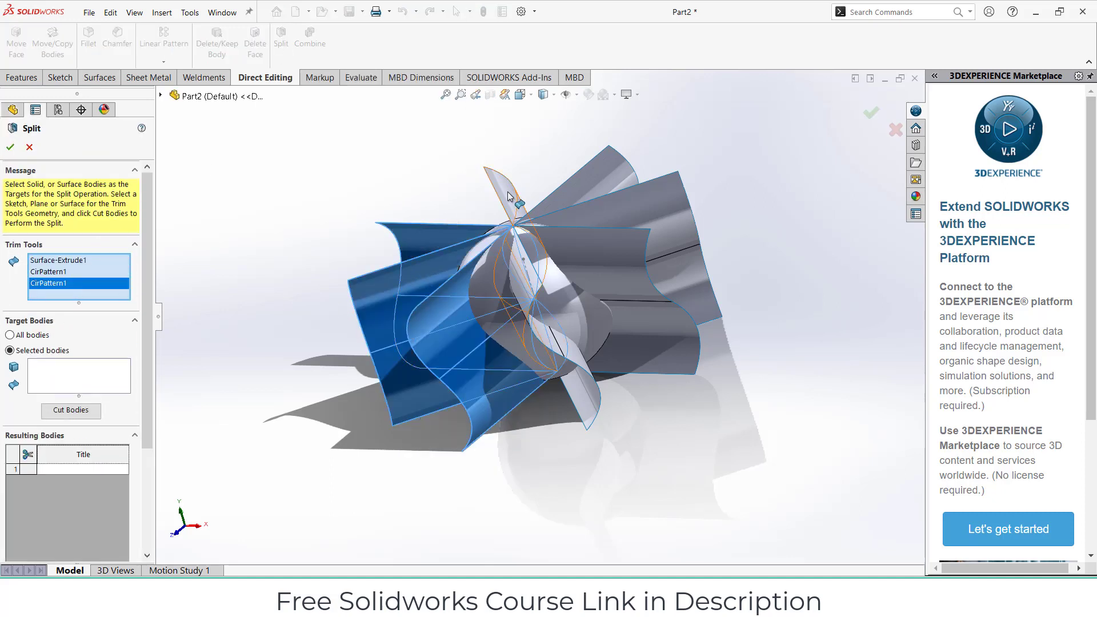
{"action": "left_click", "coordinate": [517, 200]}
{"action": "left_click", "coordinate": [563, 188]}
{"action": "left_click", "coordinate": [665, 214]}
{"action": "left_click", "coordinate": [638, 243]}
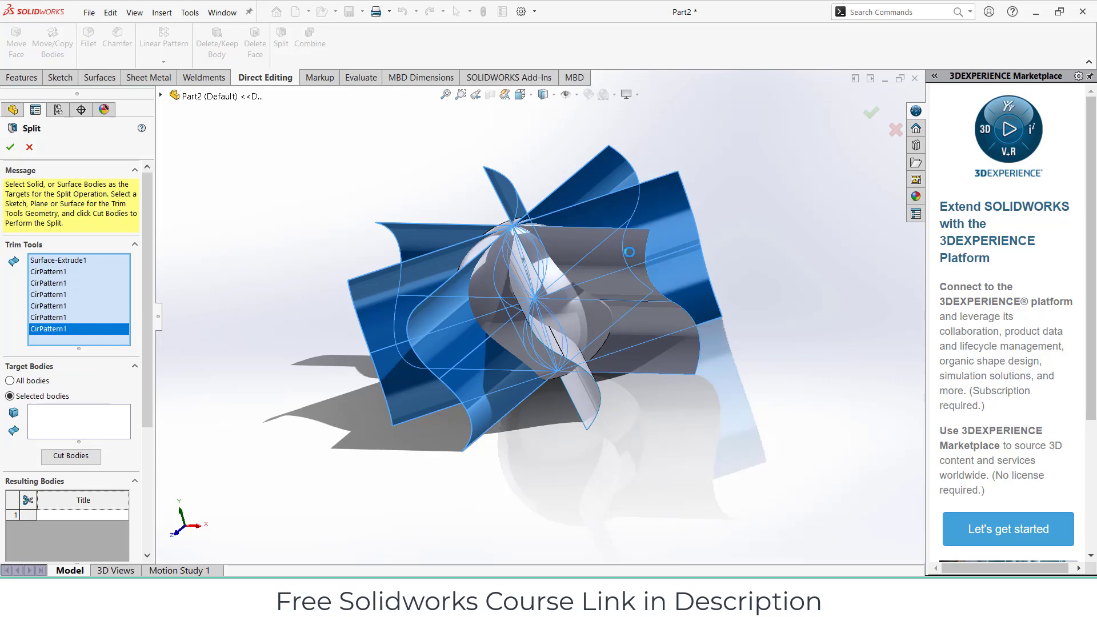
{"action": "middle_click_drag", "start_coordinate": [638, 243], "coordinate": [167, 432]}
{"action": "left_click", "coordinate": [680, 358]}
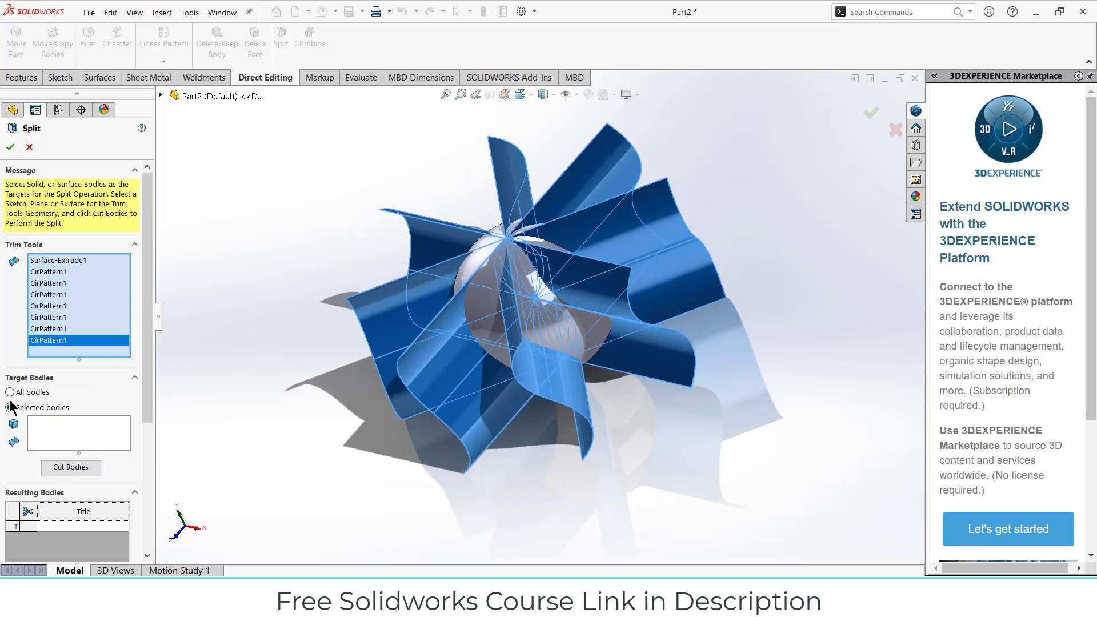
- Set Surface-Revolve1 as the target body and compute the cut bodies
{"action": "left_click", "coordinate": [53, 432]}
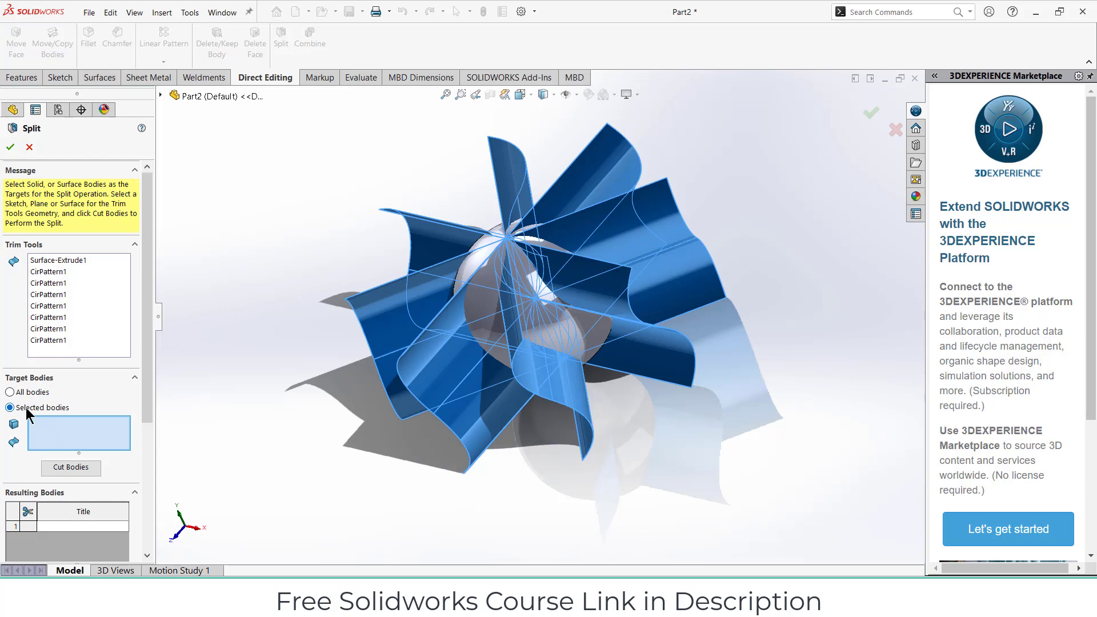
{"action": "left_click", "coordinate": [493, 306]}
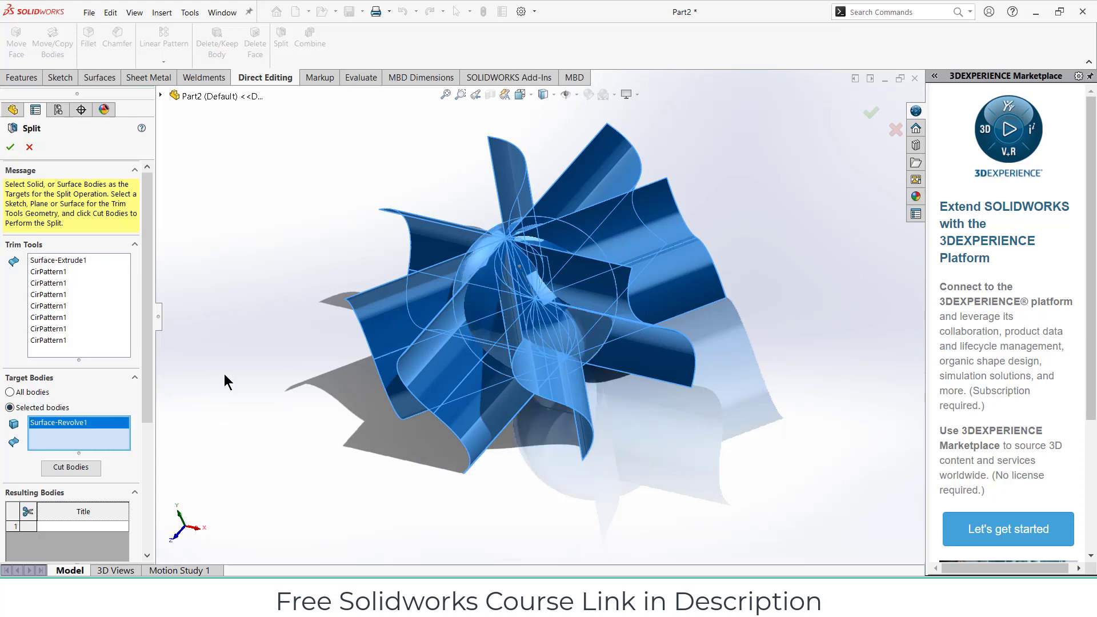
{"action": "scroll", "coordinate": [139, 423], "scroll_direction": "down", "scroll_amount": 5}
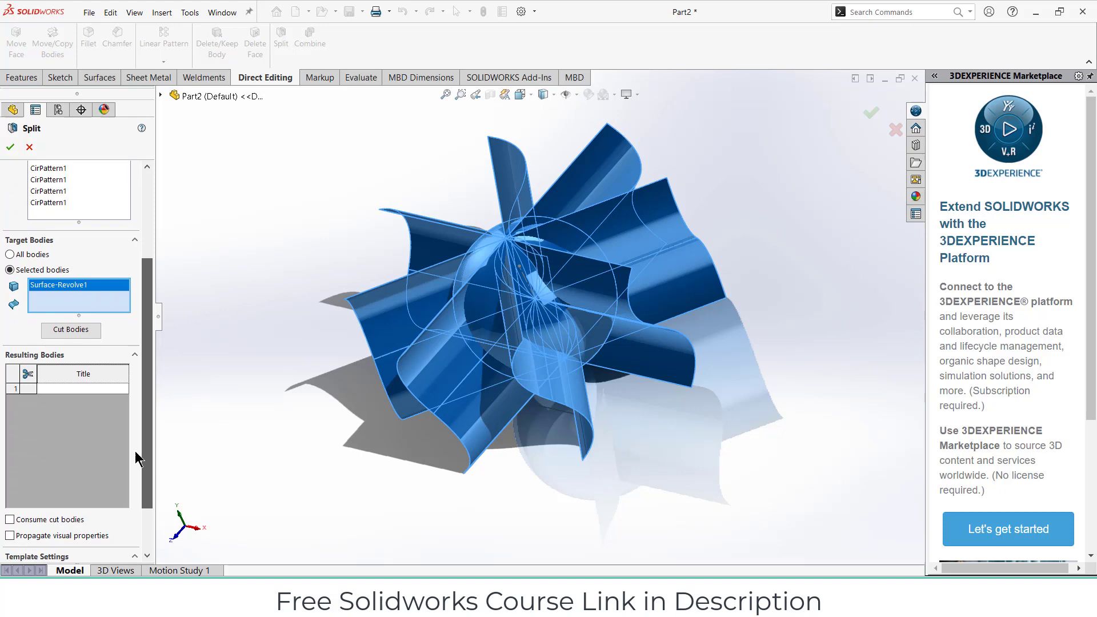
{"action": "scroll", "coordinate": [87, 338], "scroll_direction": "up", "scroll_amount": 5}
{"action": "scroll", "coordinate": [120, 360], "scroll_direction": "down", "scroll_amount": 8}
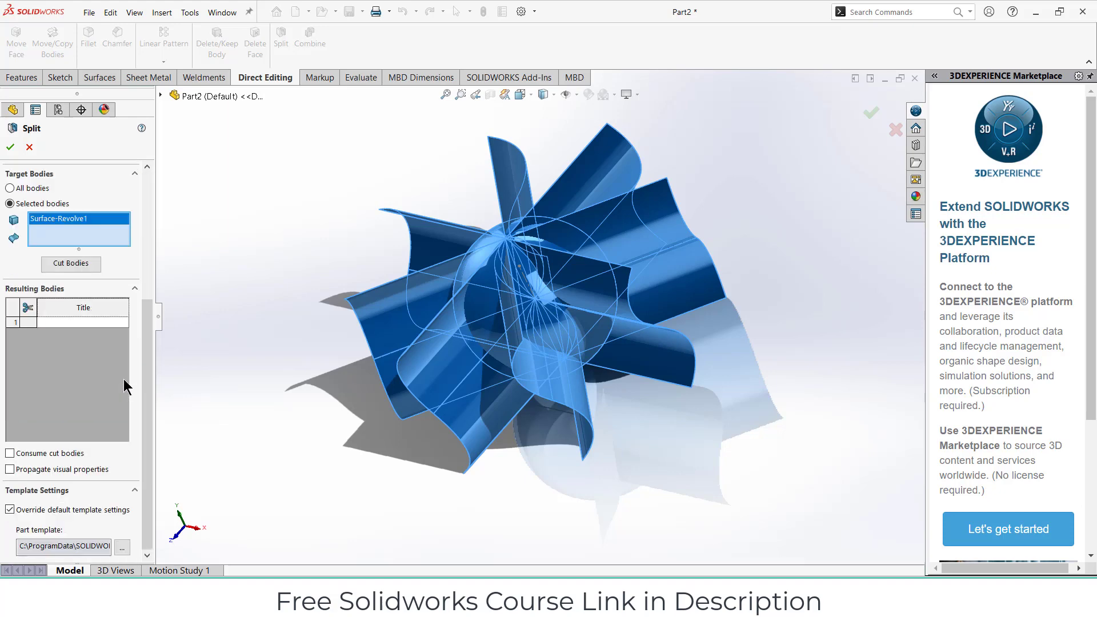
{"action": "left_click", "coordinate": [69, 248]}
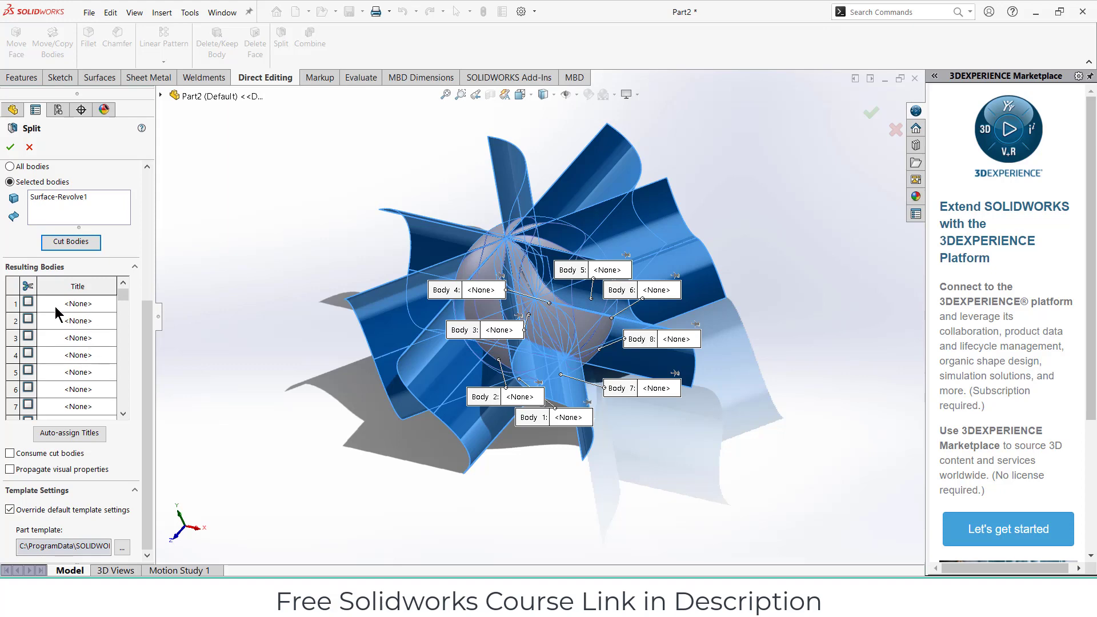
- Keep all eight resulting bodies and confirm the split as Split1
{"action": "left_click", "coordinate": [28, 302]}
{"action": "left_click", "coordinate": [28, 318]}
{"action": "left_click", "coordinate": [28, 336]}
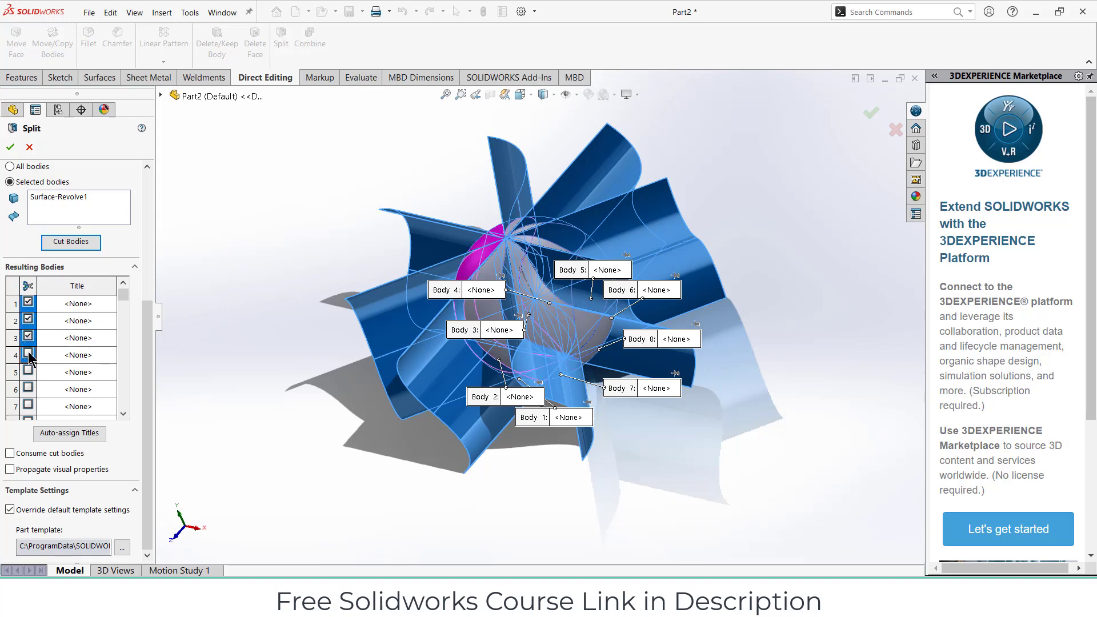
{"action": "left_click", "coordinate": [28, 353]}
{"action": "left_click", "coordinate": [28, 370]}
{"action": "left_click", "coordinate": [28, 388]}
{"action": "left_click", "coordinate": [28, 404]}
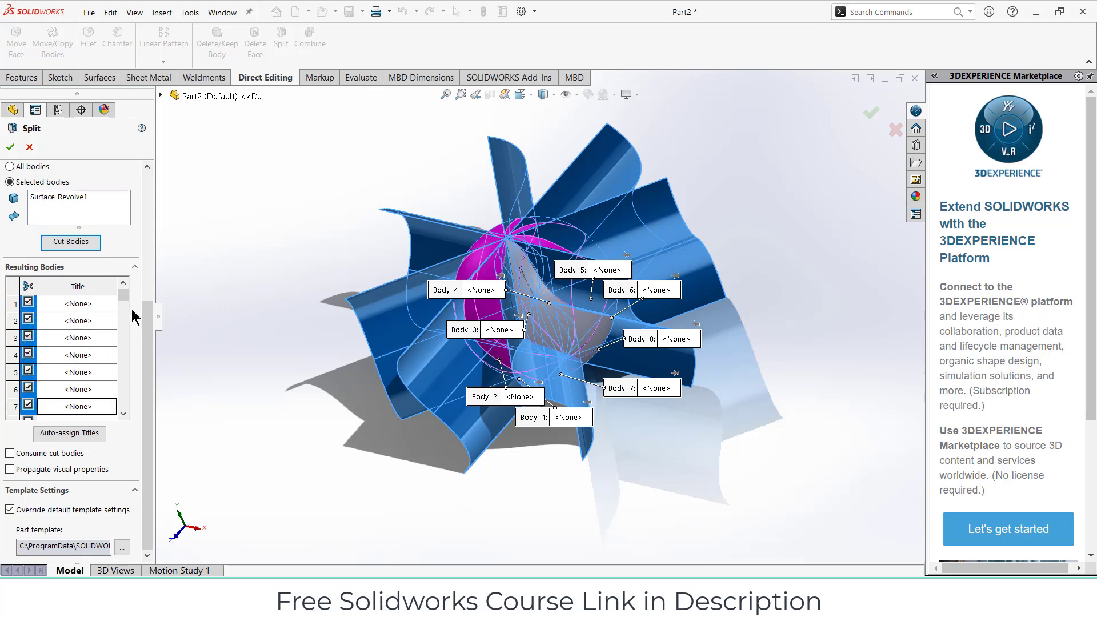
{"action": "left_click_drag", "start_coordinate": [123, 297], "coordinate": [122, 382]}
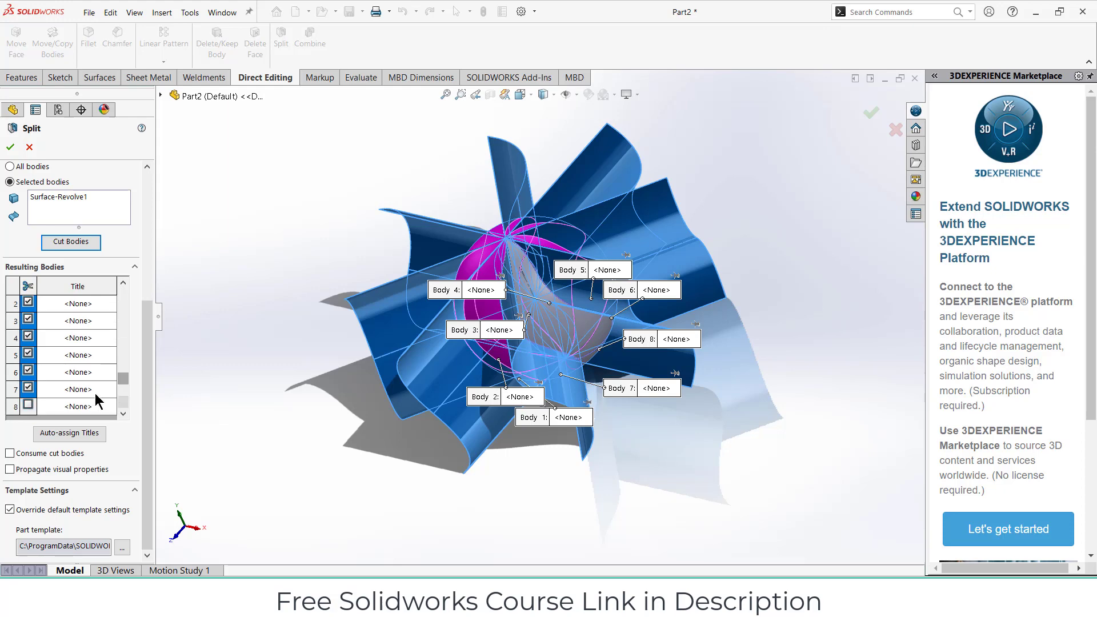
{"action": "left_click", "coordinate": [28, 406]}
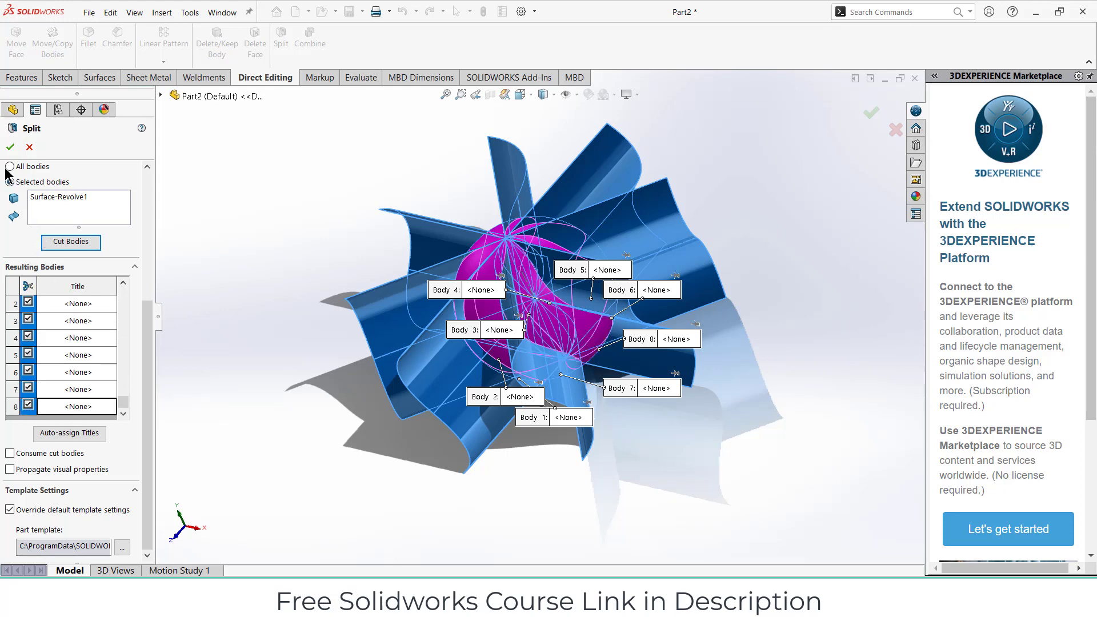
{"action": "left_click", "coordinate": [10, 149]}
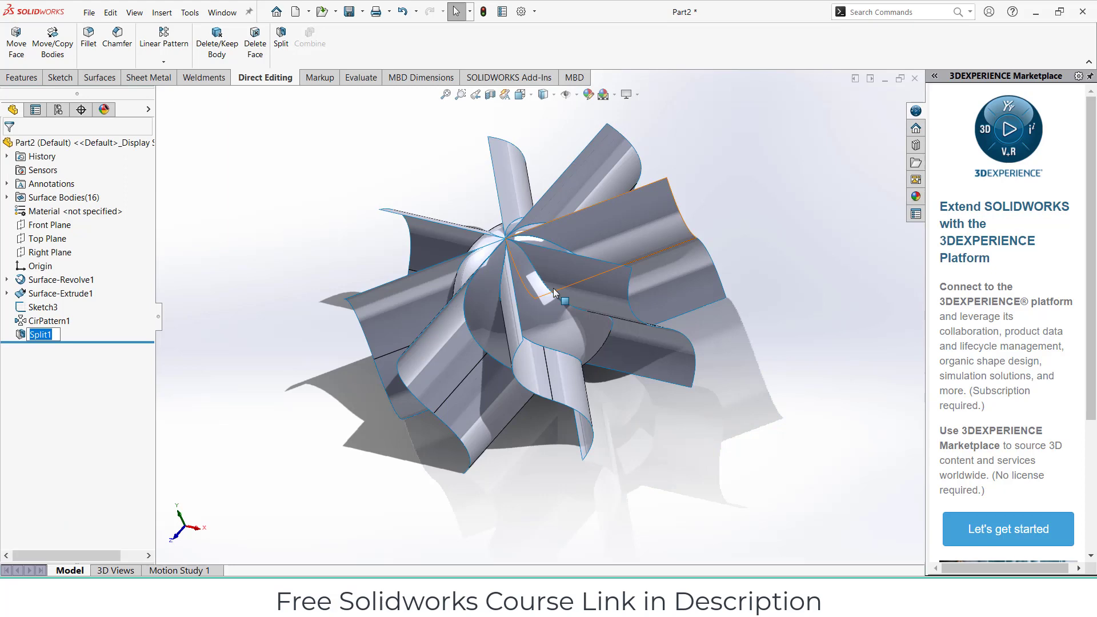
- Hide Surface-Extrude1 through CirPattern1[7] in Surface Bodies, then orbit the eight sphere segments
{"action": "left_click", "coordinate": [277, 194]}
{"action": "middle_click_drag", "start_coordinate": [491, 343], "coordinate": [537, 263]}
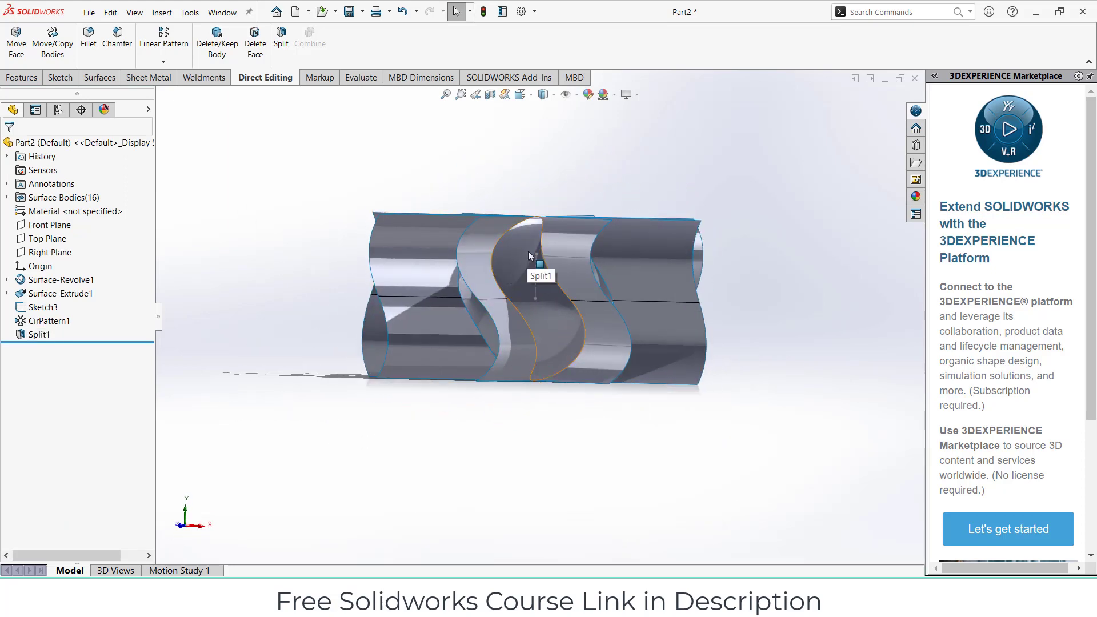
{"action": "left_click", "coordinate": [7, 197]}
{"action": "left_click", "coordinate": [72, 212]}
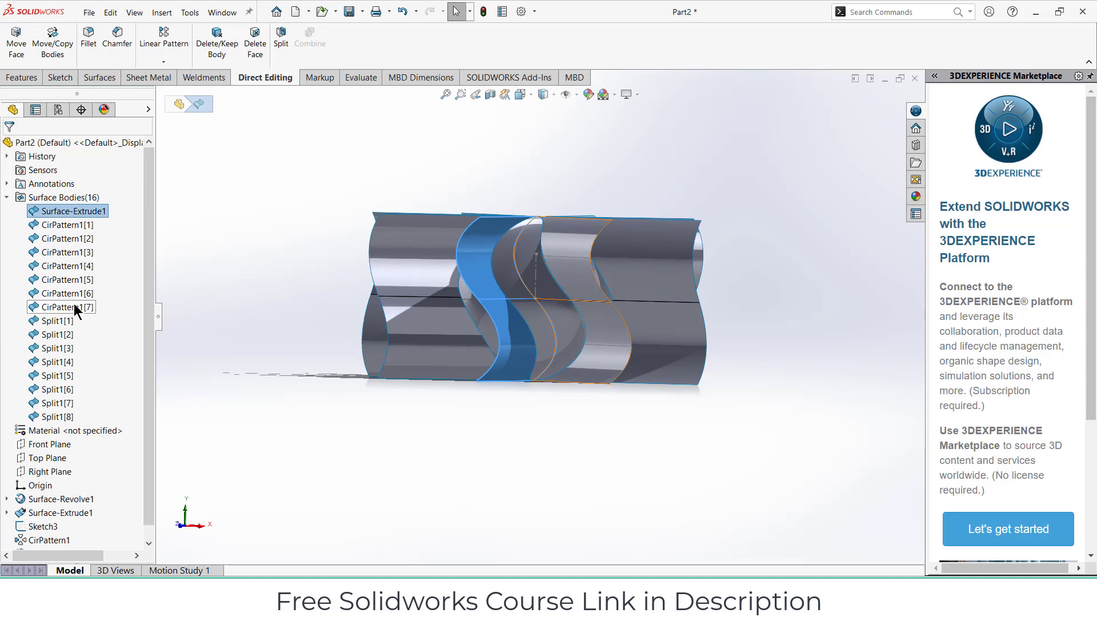
{"action": "left_click", "coordinate": [73, 307], "text": "shift"}
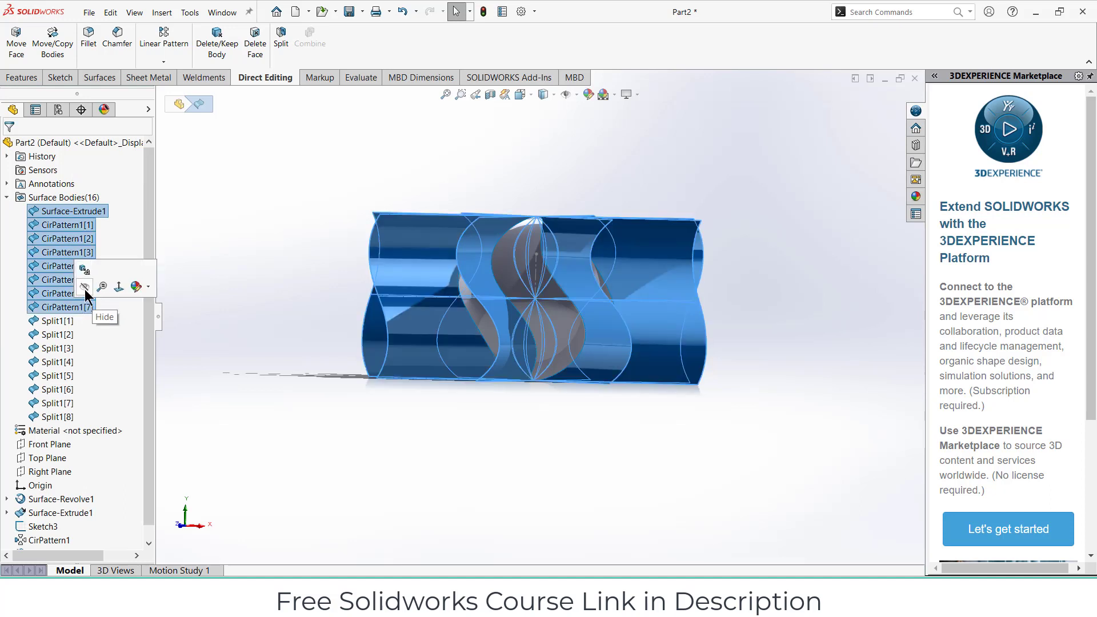
{"action": "left_click", "coordinate": [84, 287]}
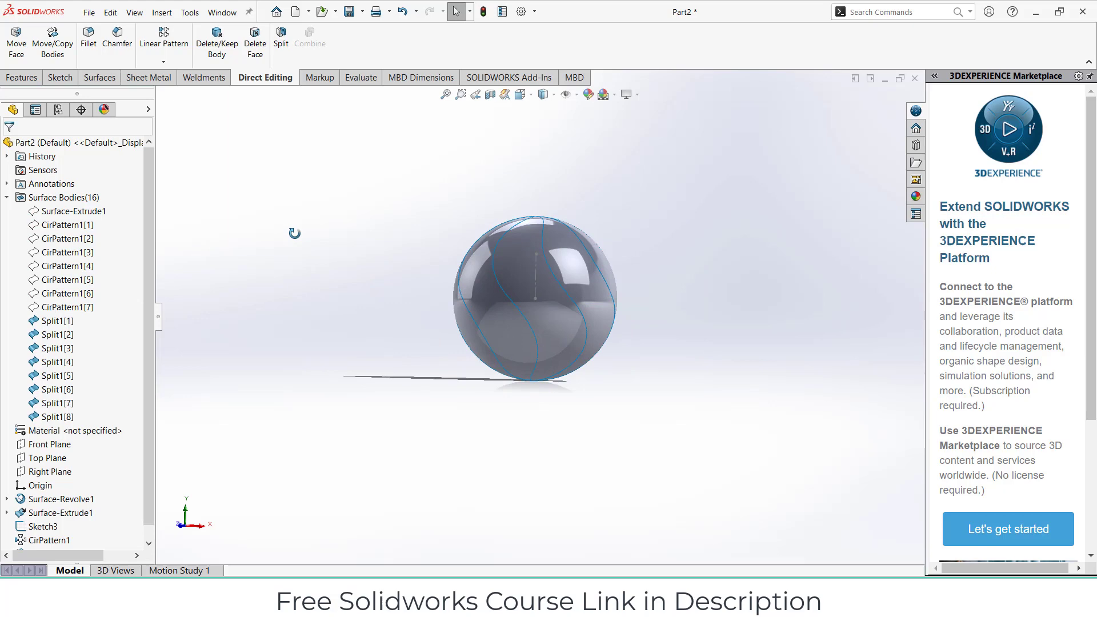
{"action": "scroll", "coordinate": [545, 282], "scroll_direction": "down", "scroll_amount": 3}
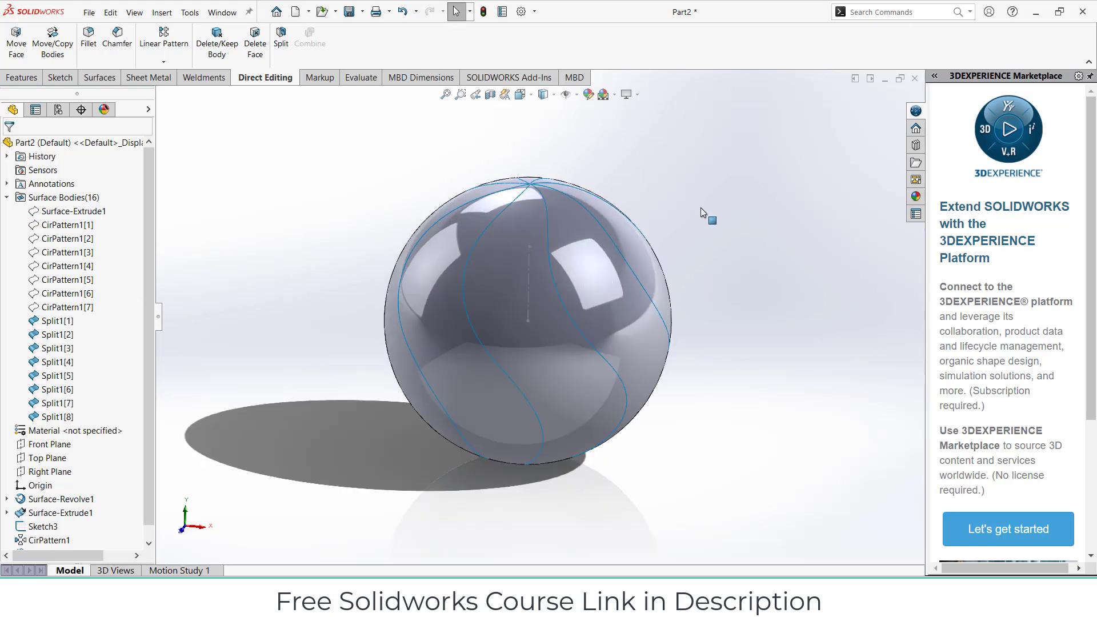
{"action": "middle_click_drag", "start_coordinate": [701, 207], "coordinate": [526, 272]}
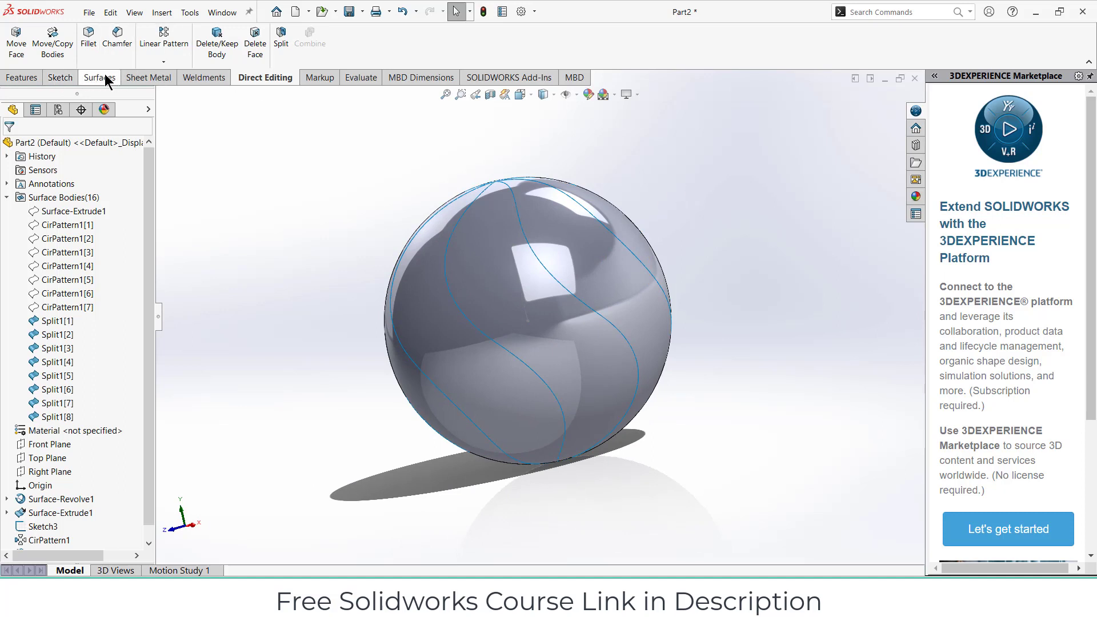
{"action": "left_click", "coordinate": [150, 79]}
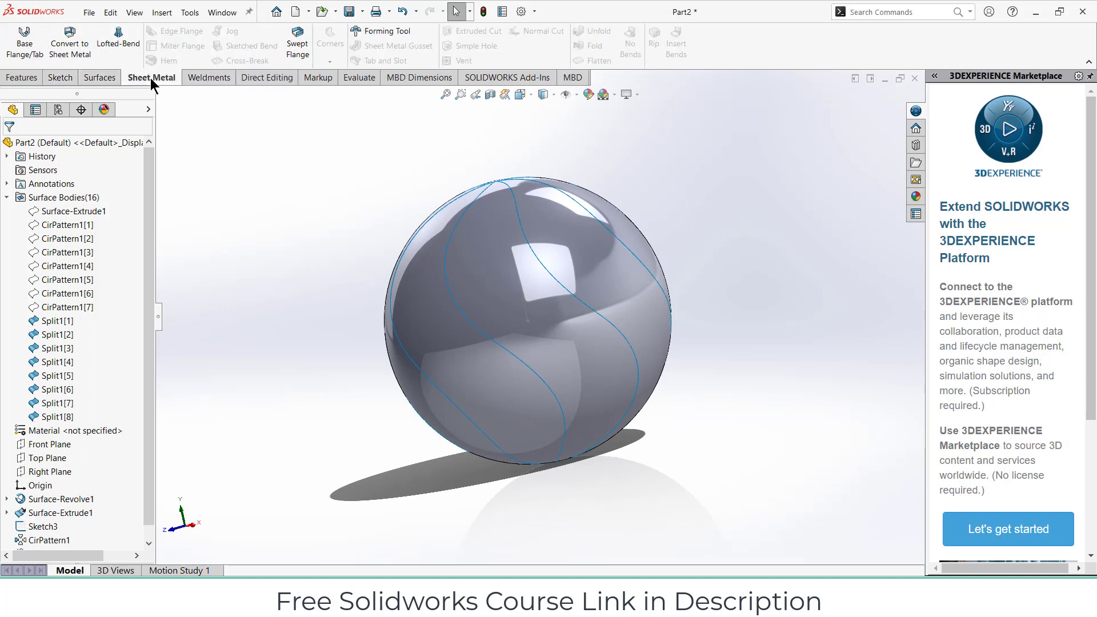
{"action": "left_click", "coordinate": [104, 79]}
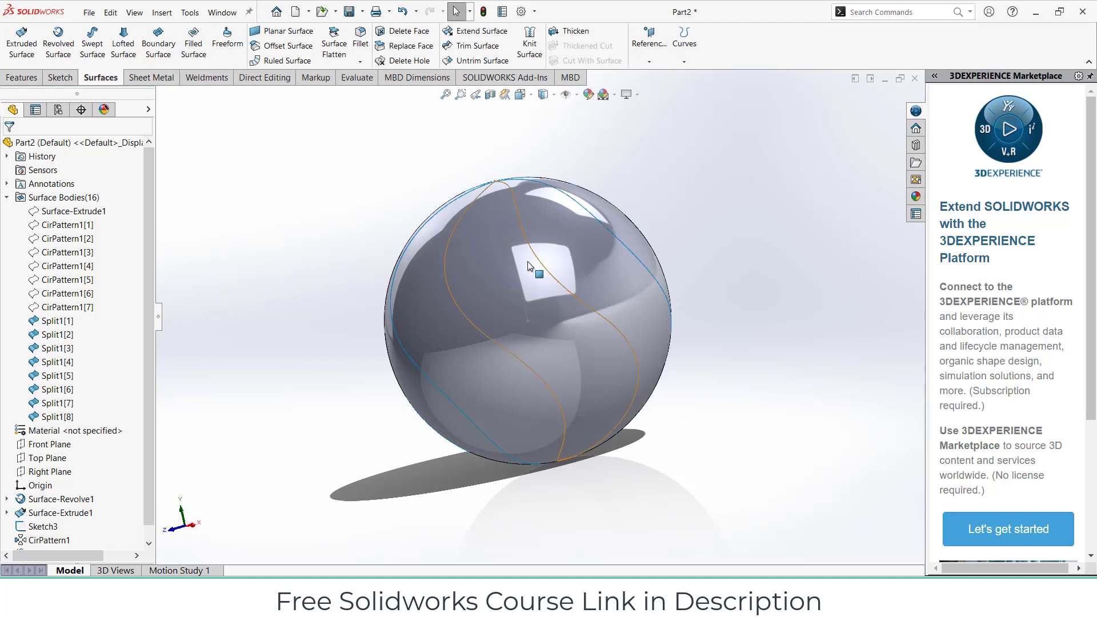
{"action": "left_click", "coordinate": [498, 259]}
{"action": "middle_click_drag", "start_coordinate": [661, 170], "coordinate": [721, 236]}
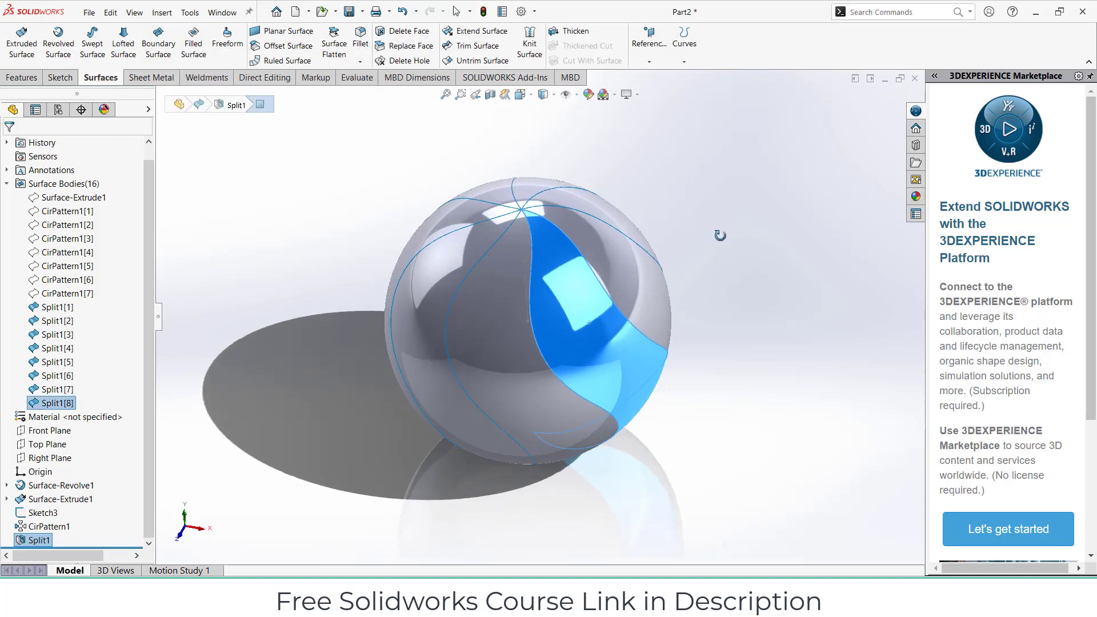
{"action": "left_click", "coordinate": [335, 47]}
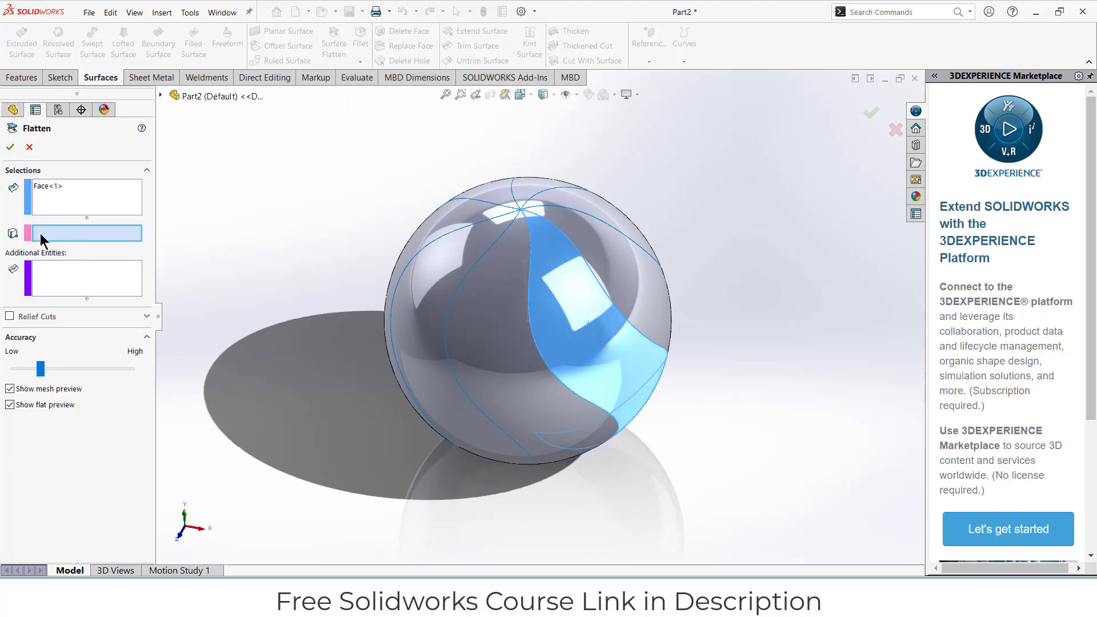
{"action": "left_click", "coordinate": [44, 231]}
{"action": "scroll", "coordinate": [514, 228], "scroll_direction": "down", "scroll_amount": 5}
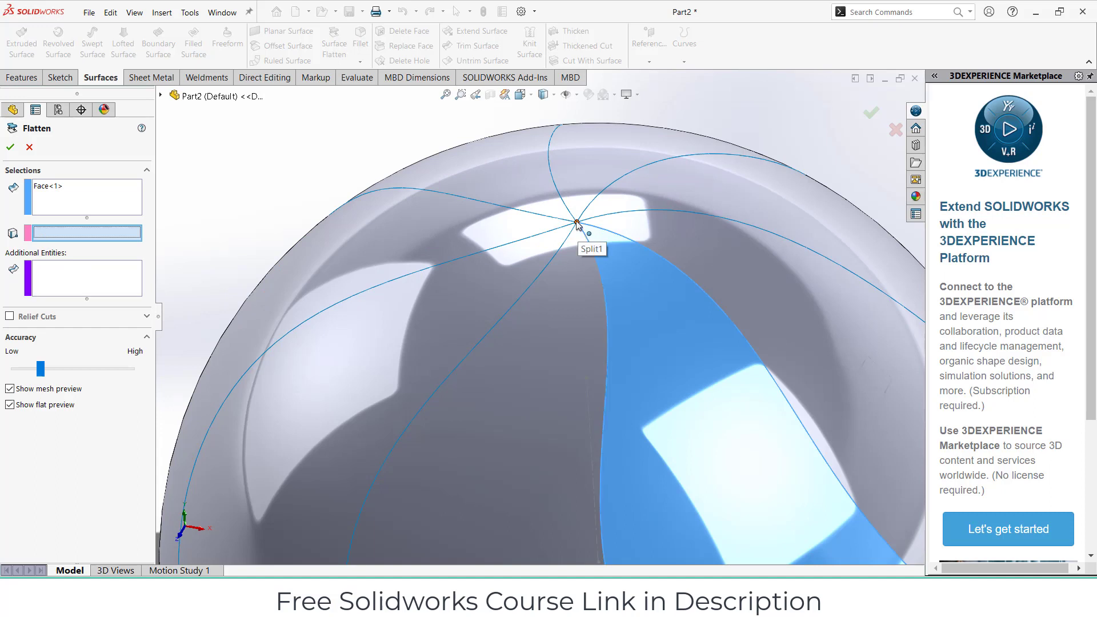
{"action": "left_click", "coordinate": [577, 225]}
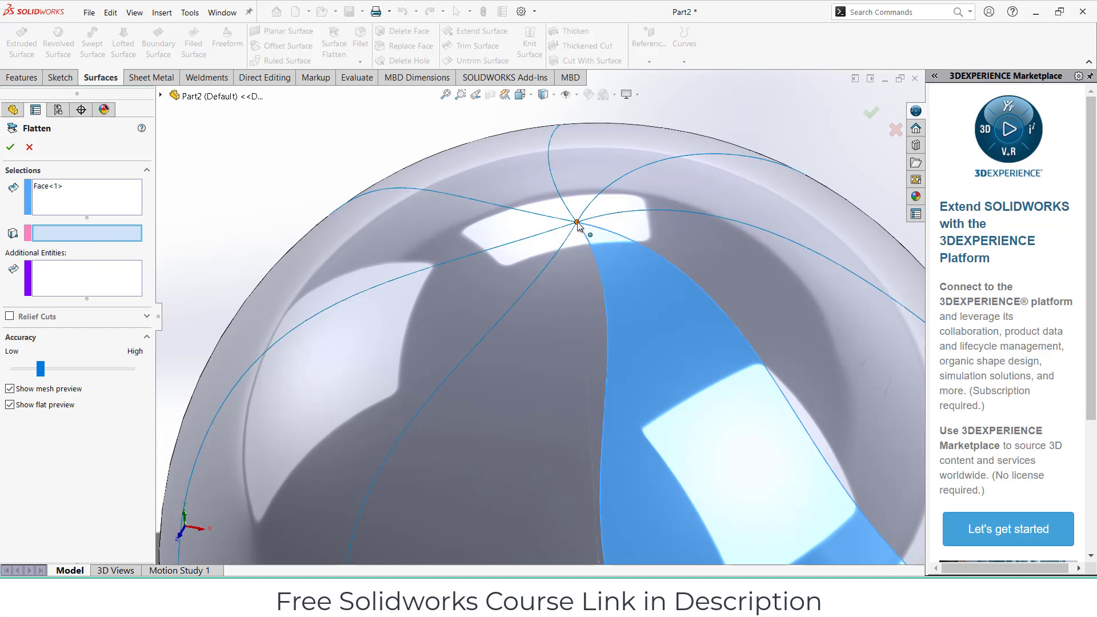
{"action": "left_click", "coordinate": [29, 146]}
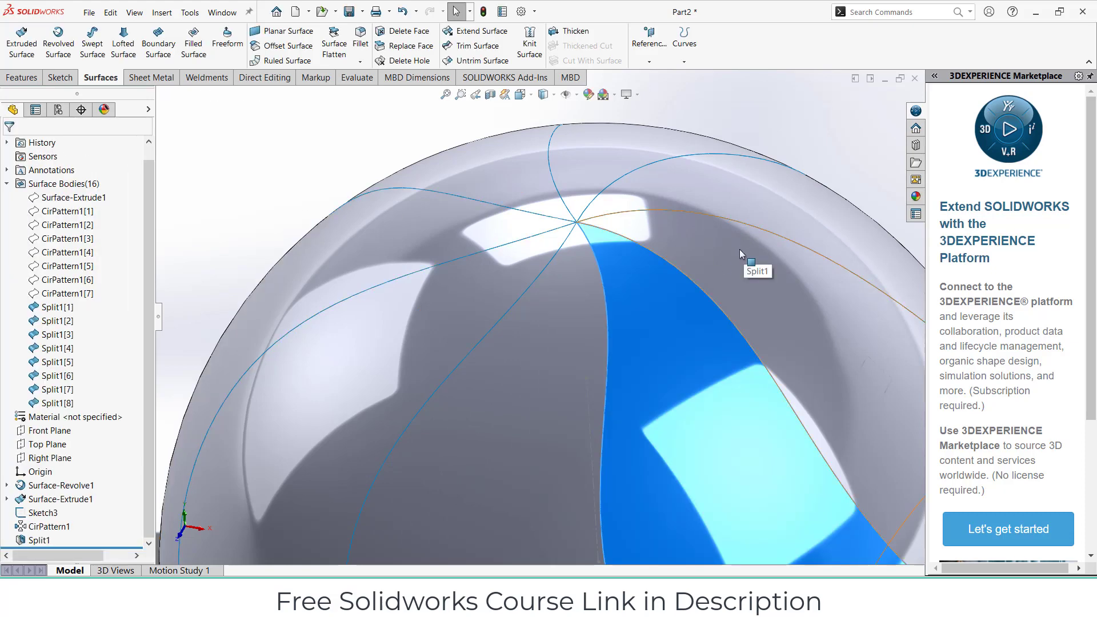
- Select the seven sphere segments other than Split1[6] and hide them
{"action": "left_click", "coordinate": [698, 248]}
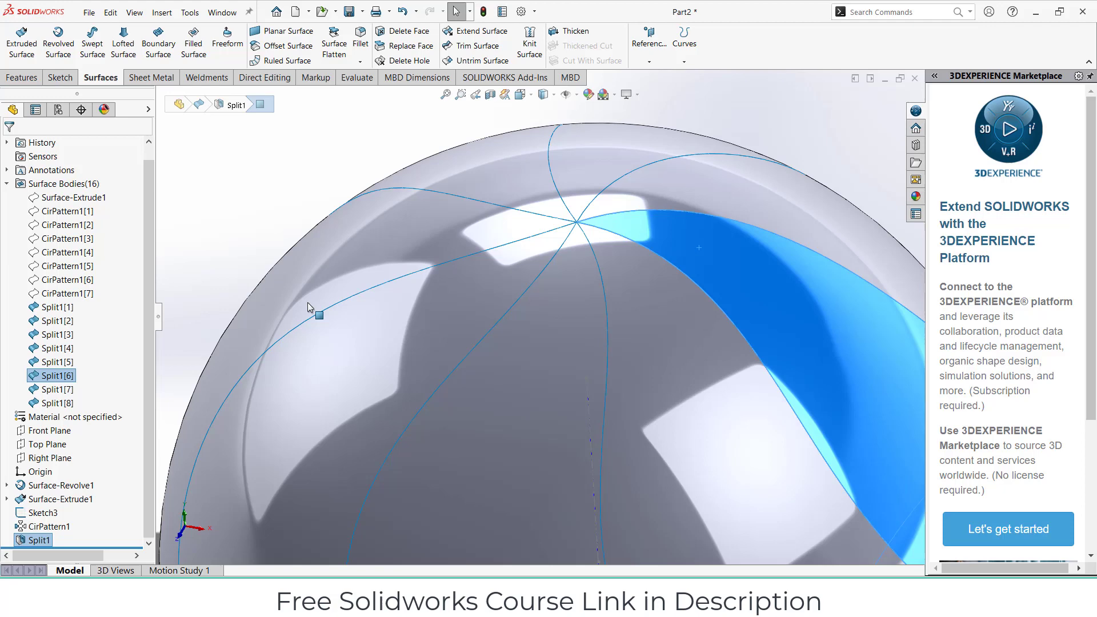
{"action": "left_click", "coordinate": [737, 179]}
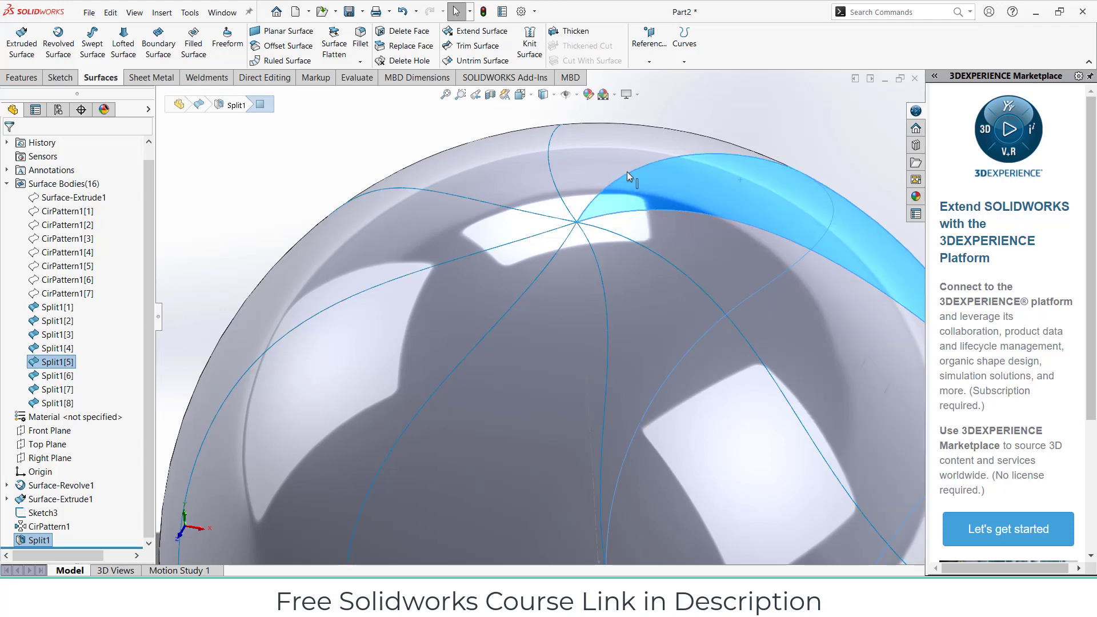
{"action": "left_click", "coordinate": [622, 158], "text": "ctrl"}
{"action": "left_click", "coordinate": [515, 176], "text": "ctrl"}
{"action": "left_click", "coordinate": [461, 234], "text": "ctrl"}
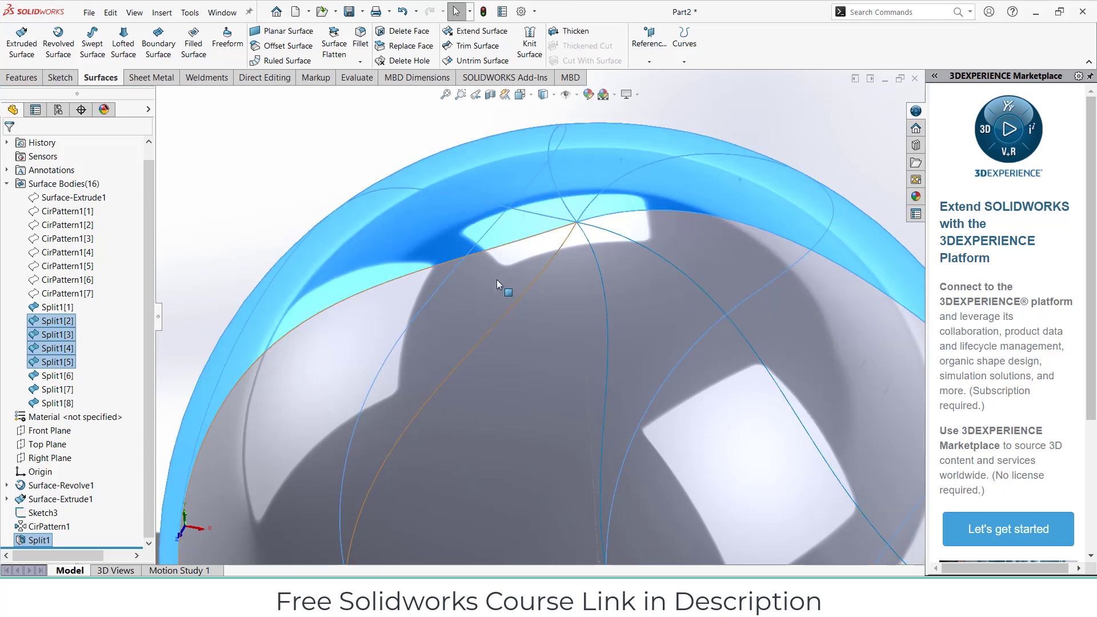
{"action": "left_click", "coordinate": [496, 279], "text": "ctrl"}
{"action": "left_click", "coordinate": [550, 306], "text": "ctrl"}
{"action": "left_click", "coordinate": [628, 304], "text": "ctrl"}
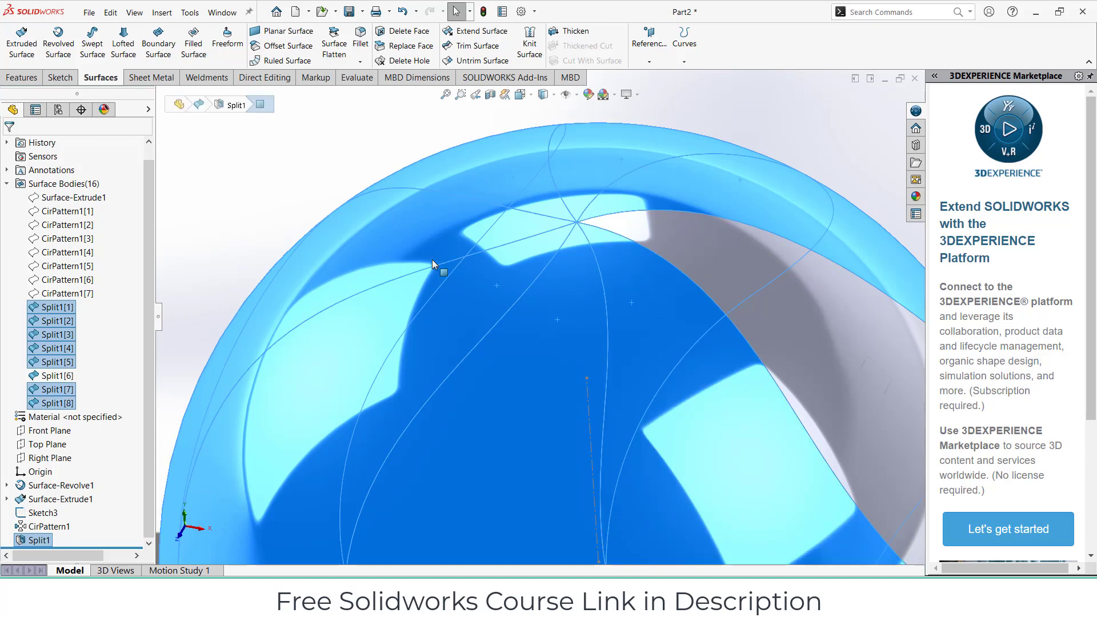
{"action": "right_click", "coordinate": [536, 311]}
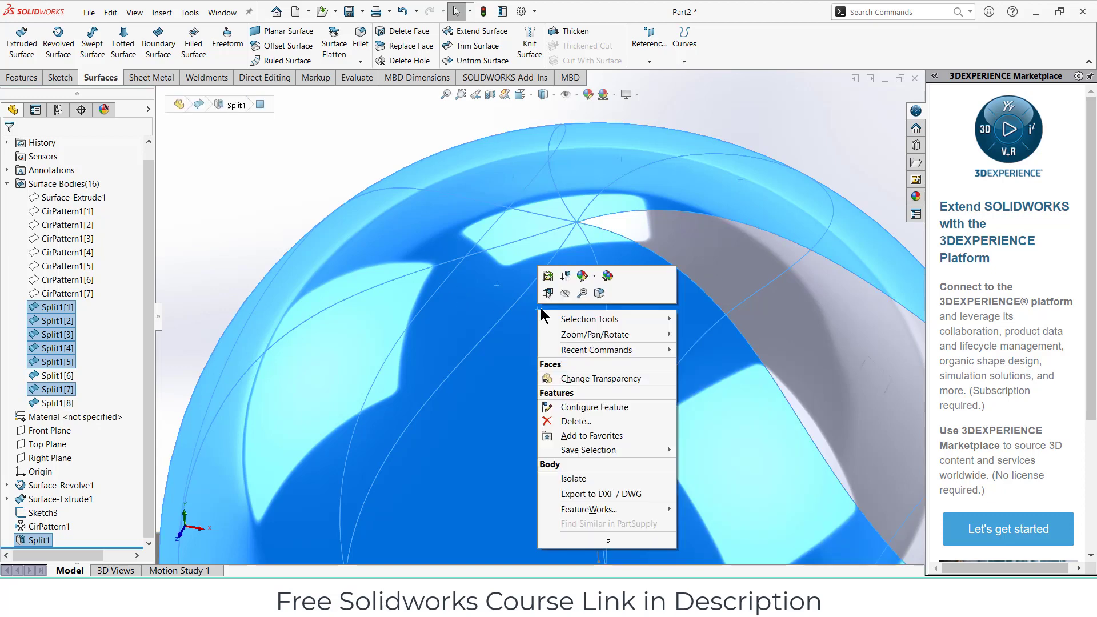
{"action": "left_click", "coordinate": [567, 294]}
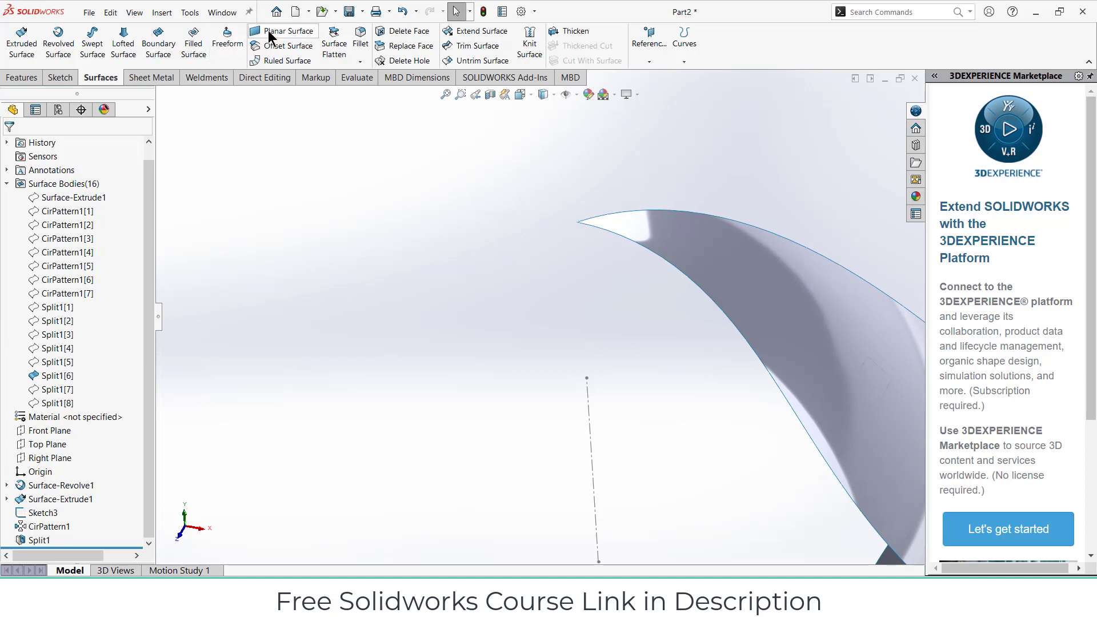
- Flatten the curved face of Split1[6] from its pole vertex into Surface-Flatten1
{"action": "left_click", "coordinate": [342, 54]}
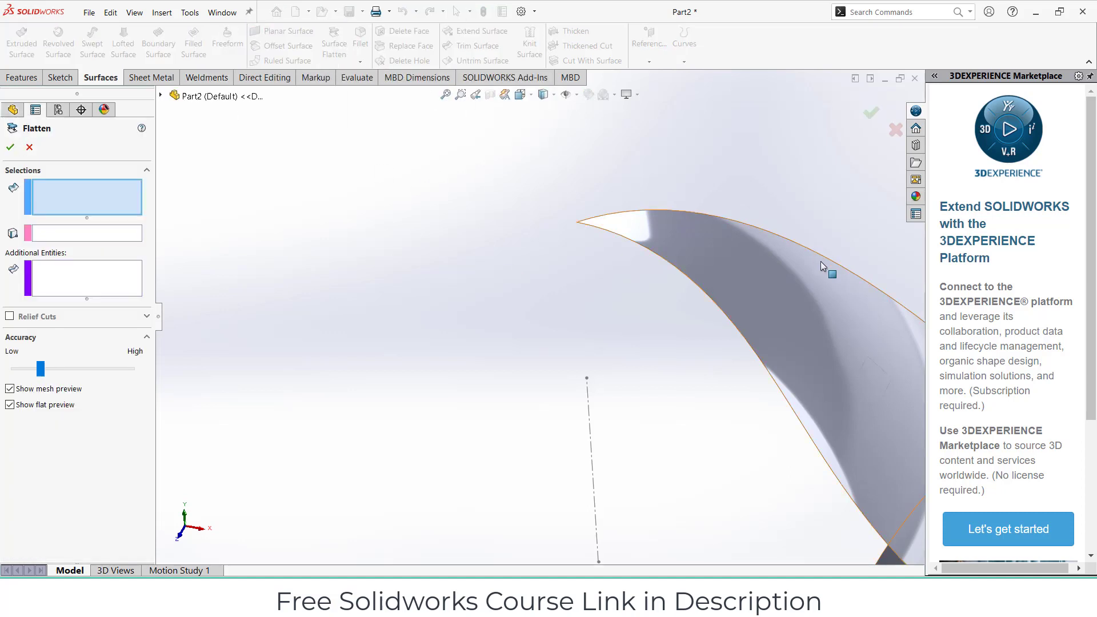
{"action": "left_click", "coordinate": [782, 275]}
{"action": "left_click", "coordinate": [73, 233]}
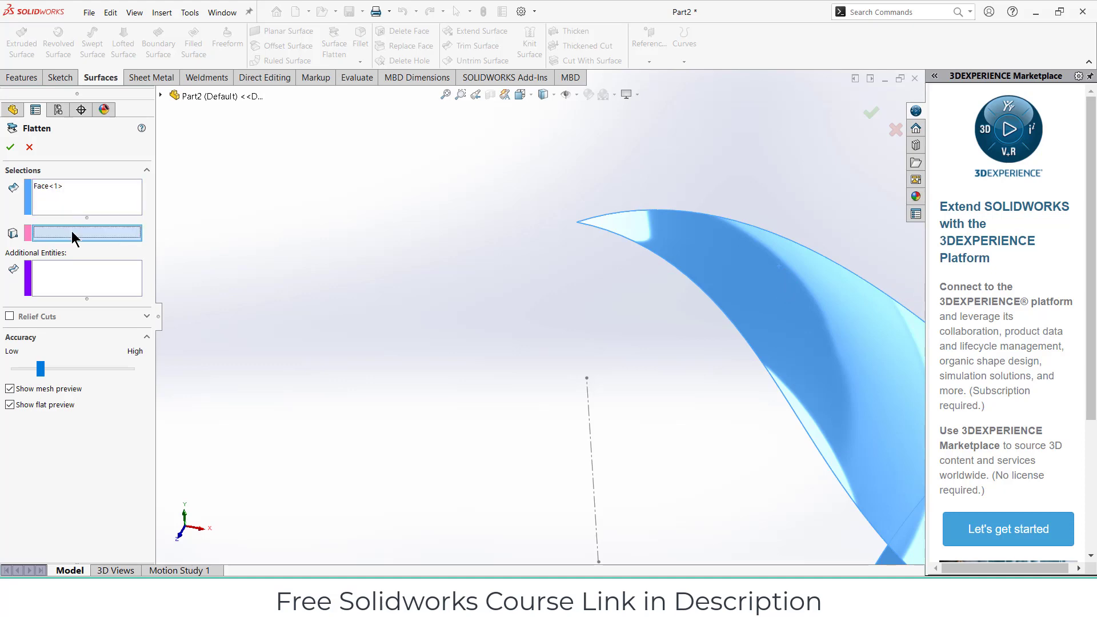
{"action": "left_click", "coordinate": [578, 223]}
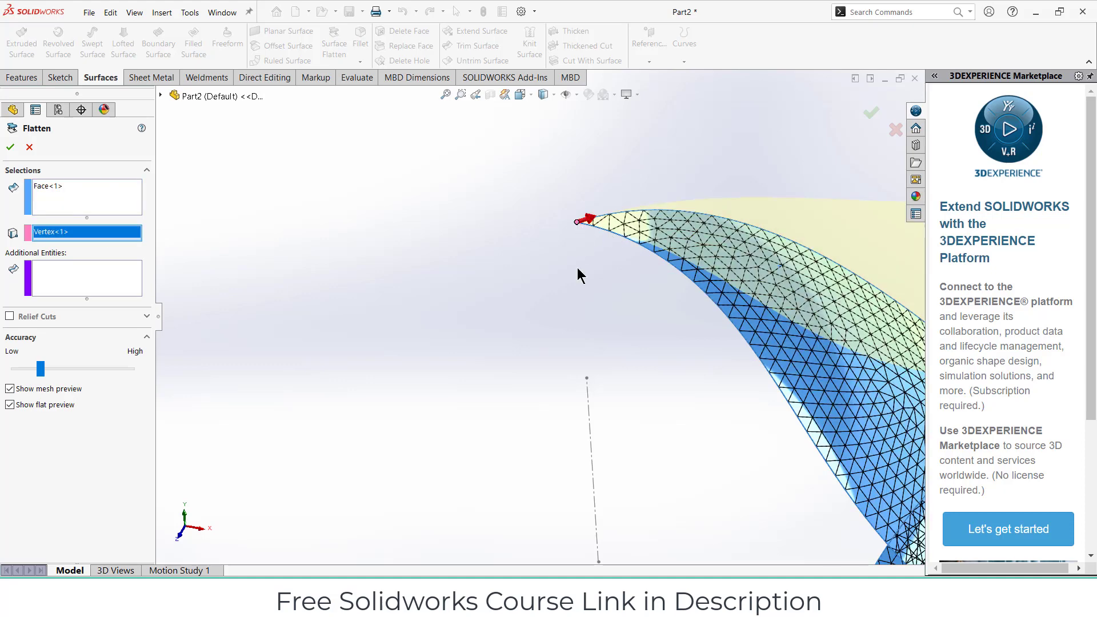
{"action": "scroll", "coordinate": [565, 286], "scroll_direction": "up", "scroll_amount": 8}
{"action": "middle_click_drag", "start_coordinate": [630, 330], "coordinate": [674, 315]}
{"action": "left_click", "coordinate": [9, 149]}
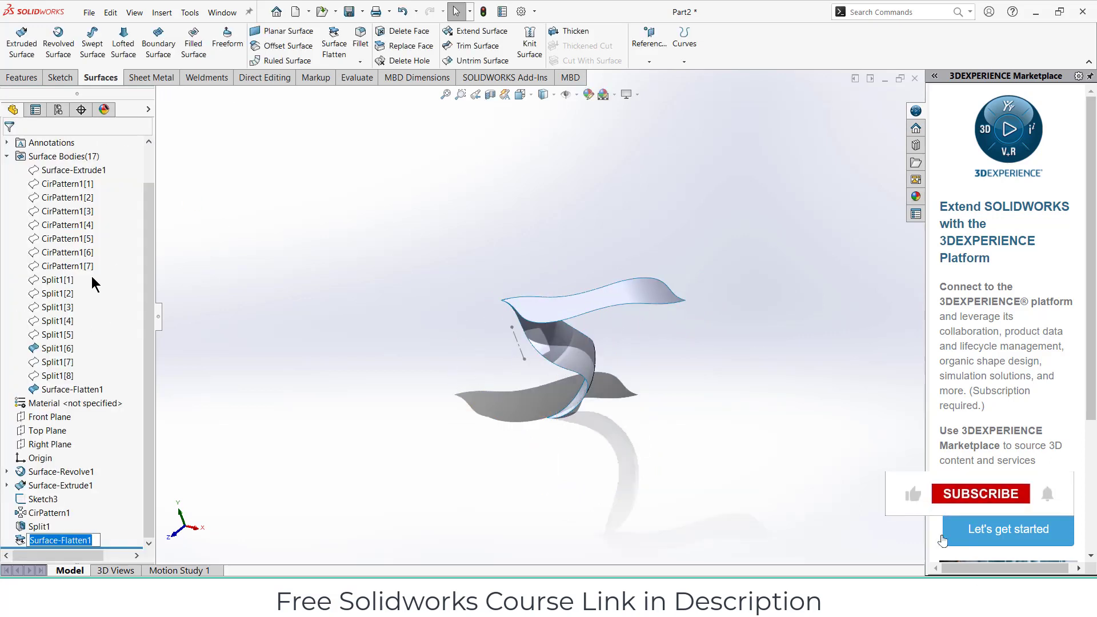
- Keep the name Surface-Flatten1 and hide segments Split1[1] through Split1[8]
{"action": "key", "text": "Return"}
{"action": "left_click", "coordinate": [57, 279]}
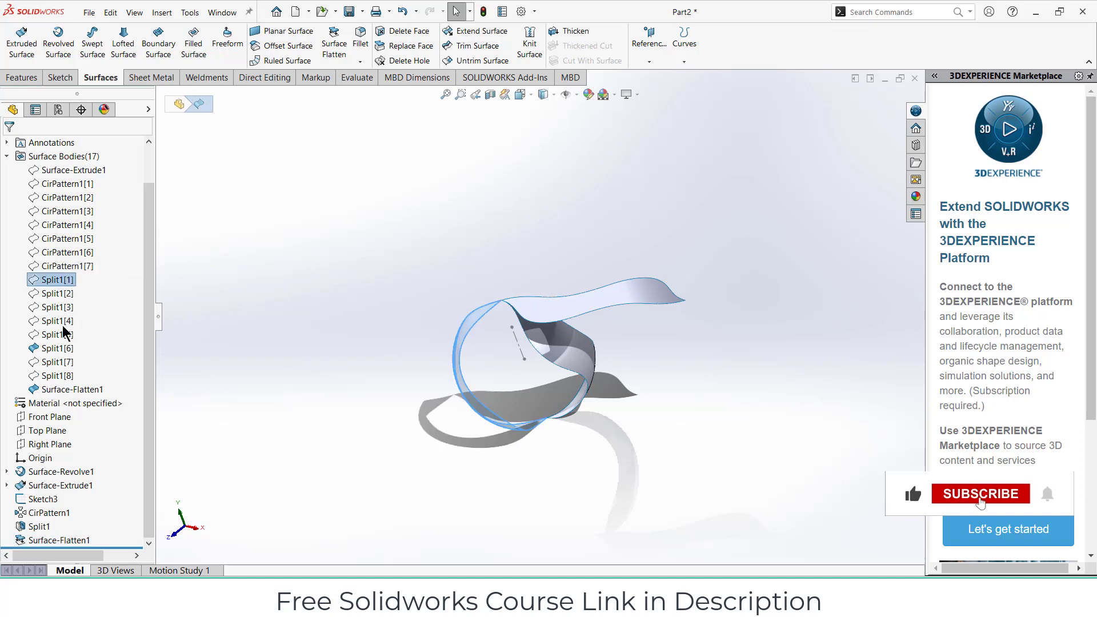
{"action": "left_click", "coordinate": [57, 376], "text": "shift"}
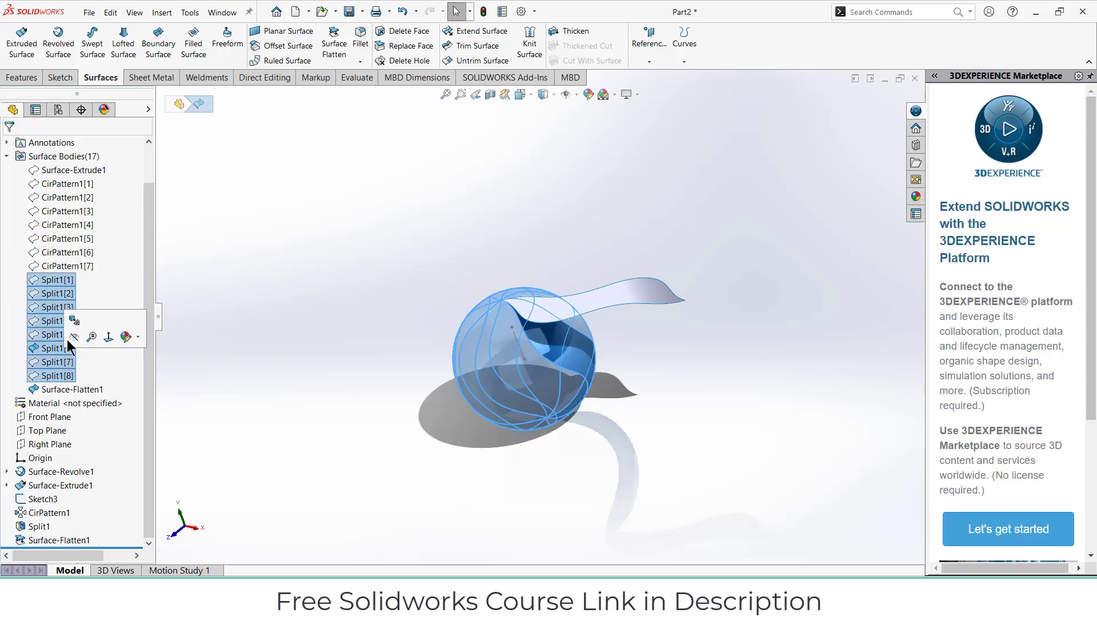
{"action": "left_click", "coordinate": [73, 337]}
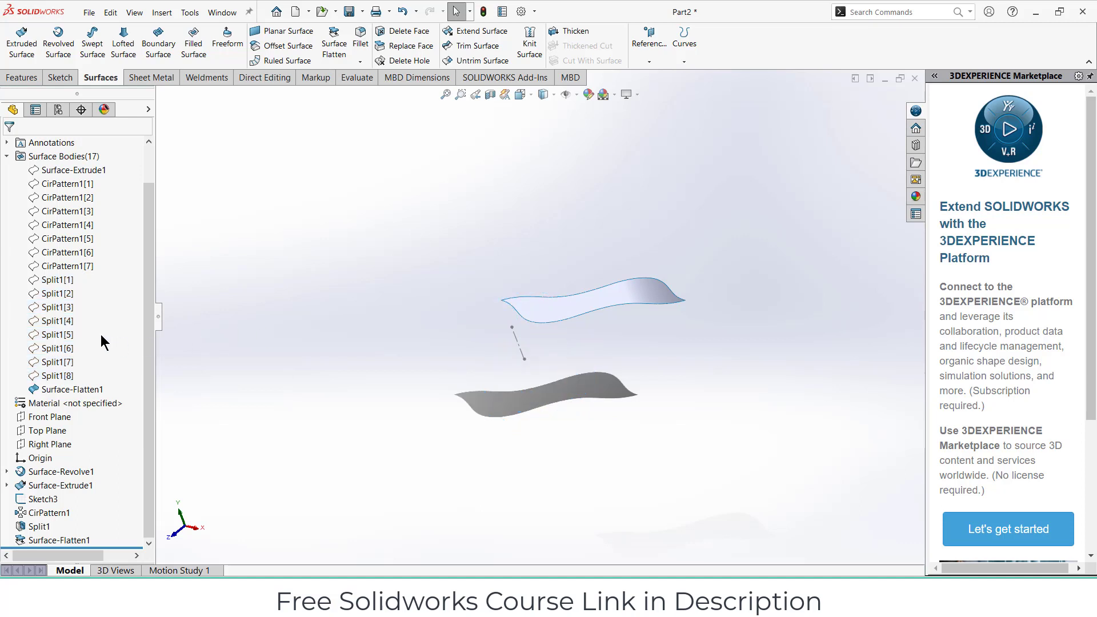
- Show Split1[1] through Split1[8] again and clear the selection
{"action": "left_click", "coordinate": [62, 283]}
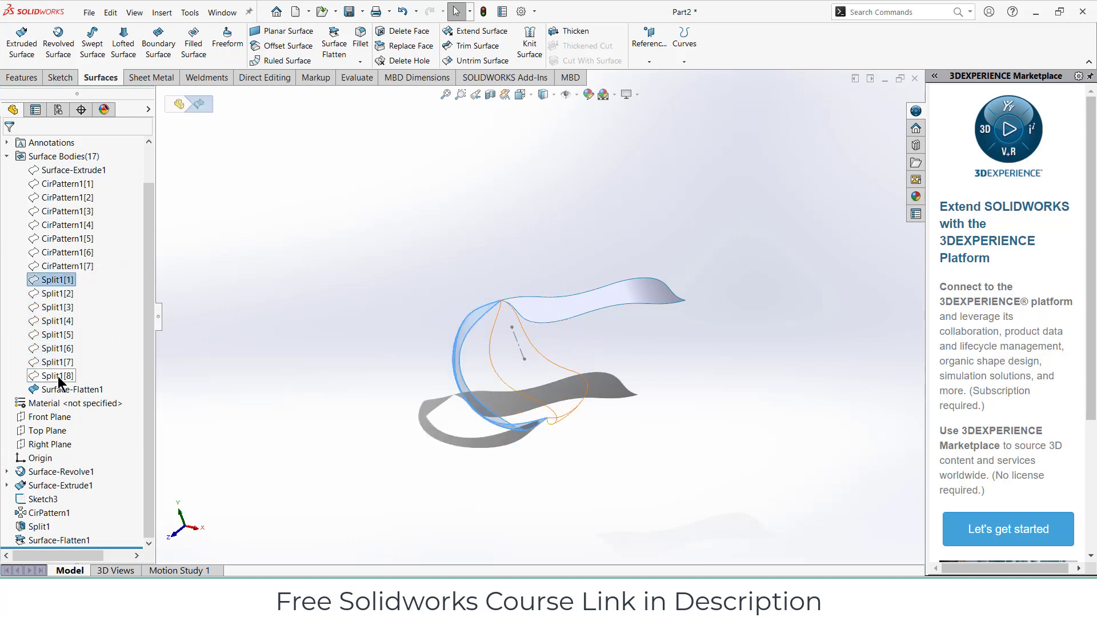
{"action": "left_click", "coordinate": [59, 377], "text": "shift"}
{"action": "right_click", "coordinate": [60, 382]}
{"action": "left_click", "coordinate": [69, 359]}
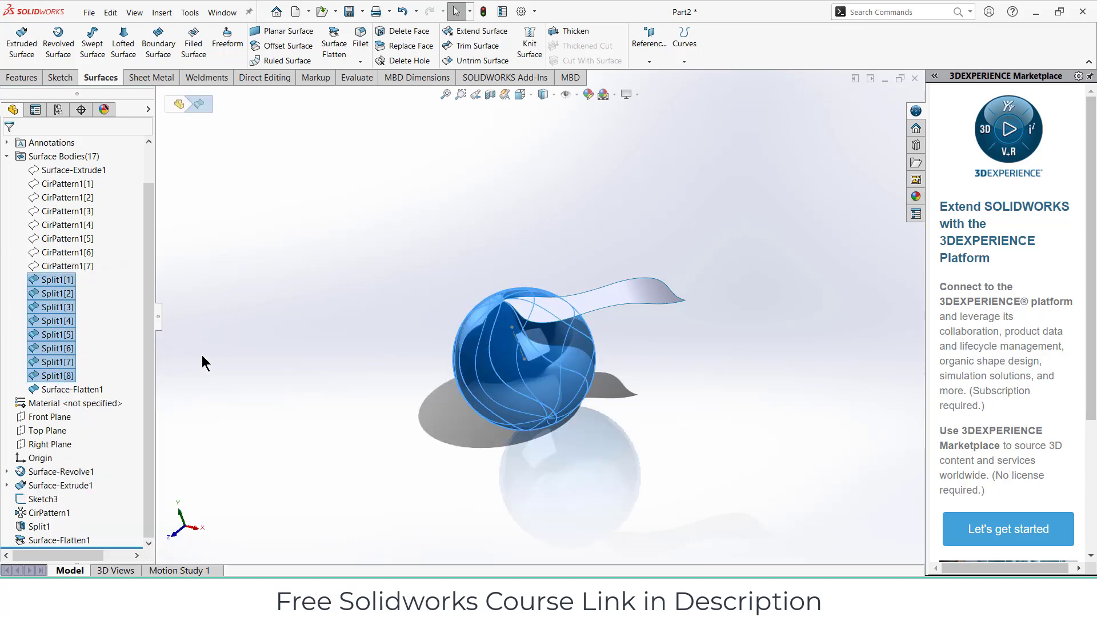
{"action": "left_click", "coordinate": [268, 355]}
- Convert the flattened strip to sheet metal with a 0.2 mm thickness
{"action": "middle_click_drag", "start_coordinate": [269, 354], "coordinate": [489, 269]}
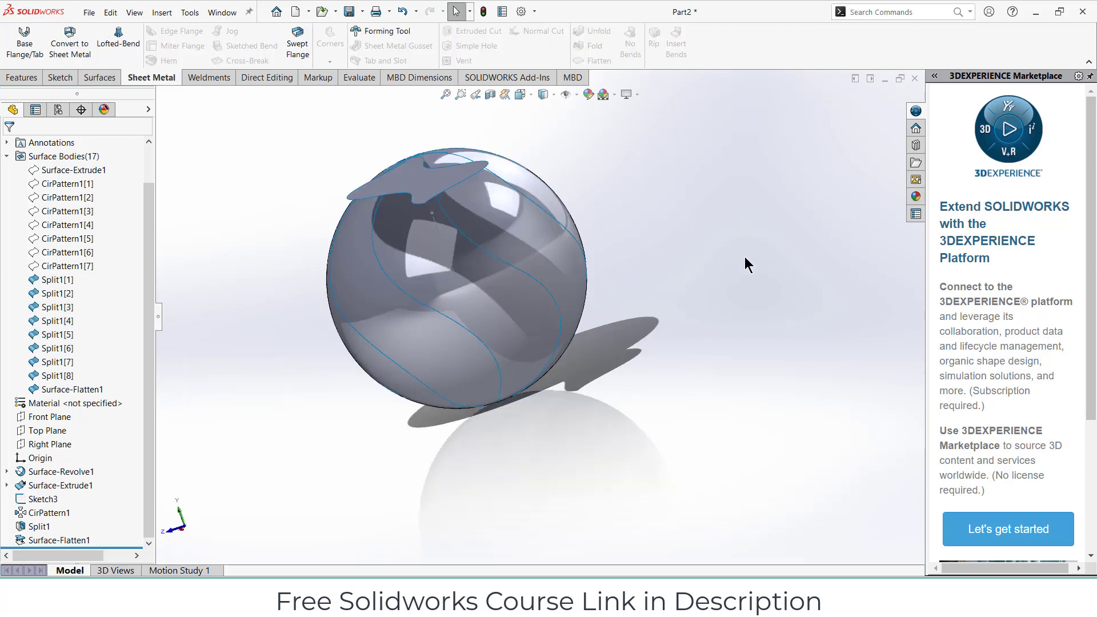
{"action": "middle_click_drag", "start_coordinate": [745, 256], "coordinate": [640, 293]}
{"action": "scroll", "coordinate": [626, 262], "scroll_direction": "down", "scroll_amount": 2}
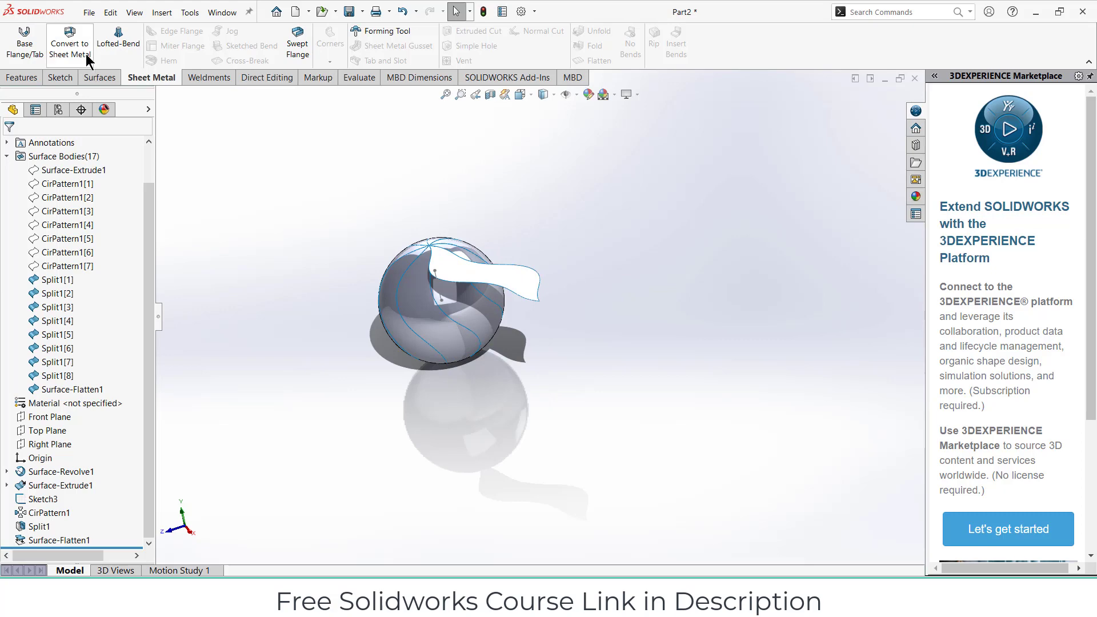
{"action": "left_click", "coordinate": [489, 284]}
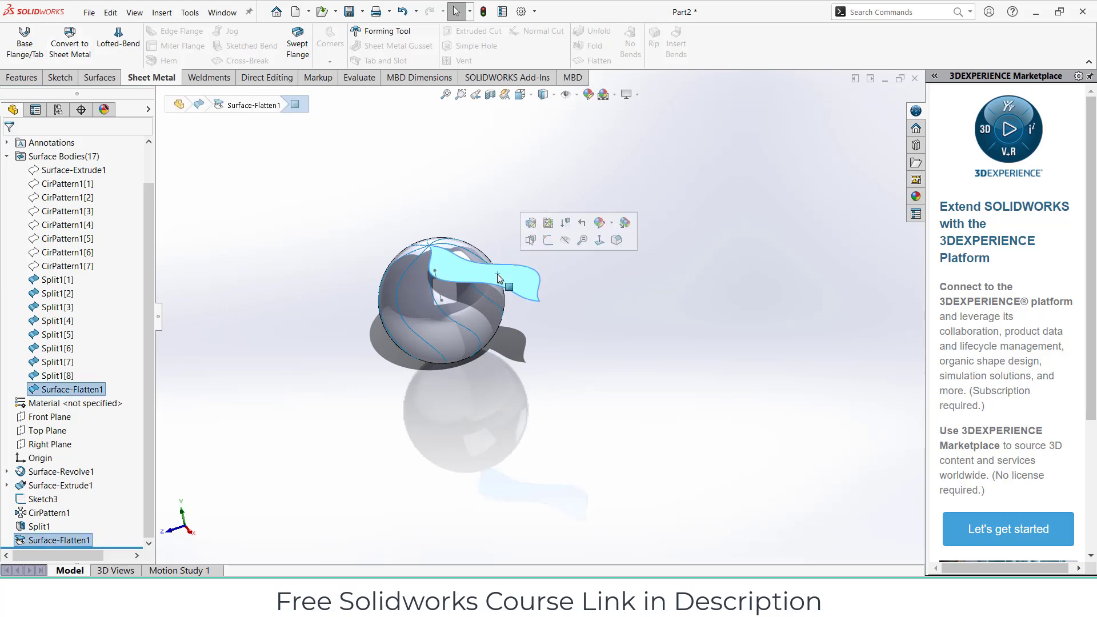
{"action": "left_click", "coordinate": [70, 34]}
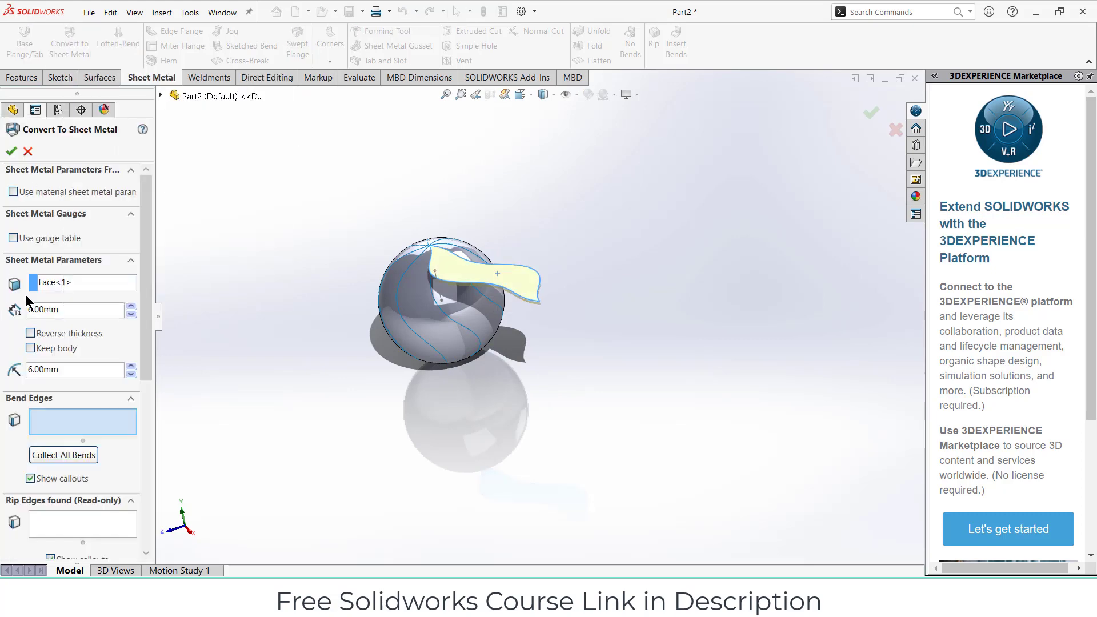
{"action": "left_click_drag", "start_coordinate": [67, 307], "coordinate": [2, 298]}
{"action": "type", "text": "0.2"}
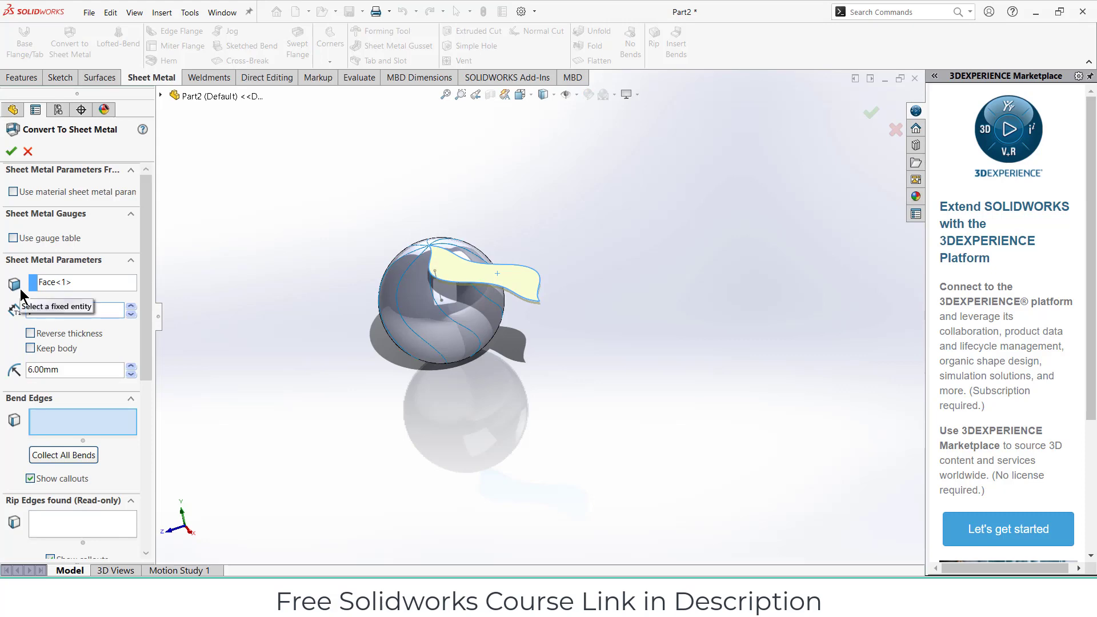
{"action": "scroll", "coordinate": [523, 300], "scroll_direction": "down", "scroll_amount": 5}
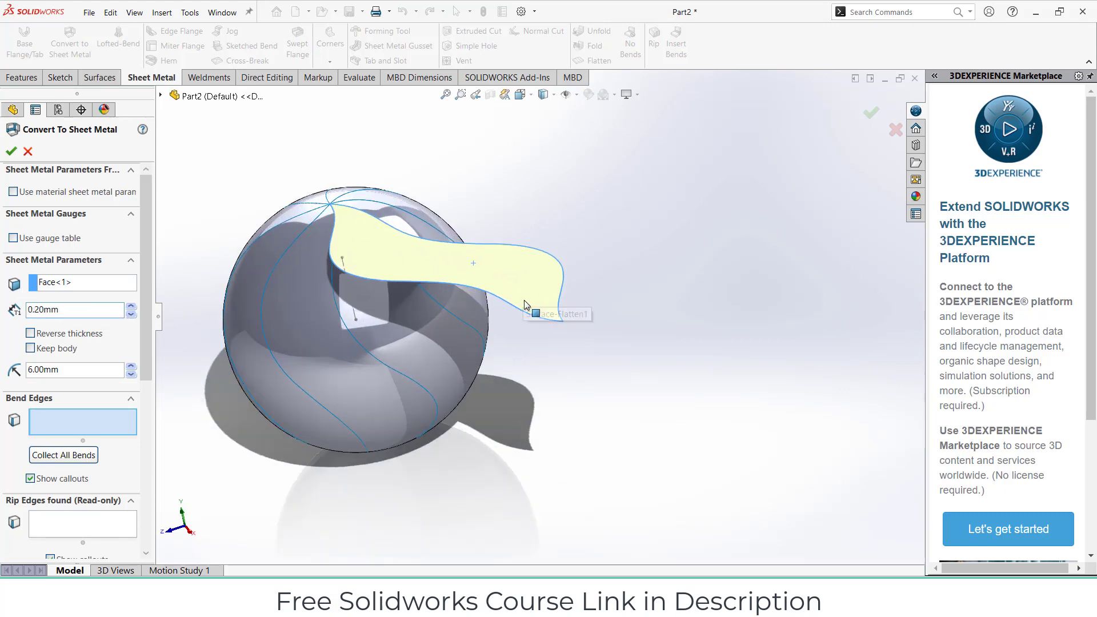
{"action": "middle_click_drag", "start_coordinate": [522, 302], "coordinate": [514, 231]}
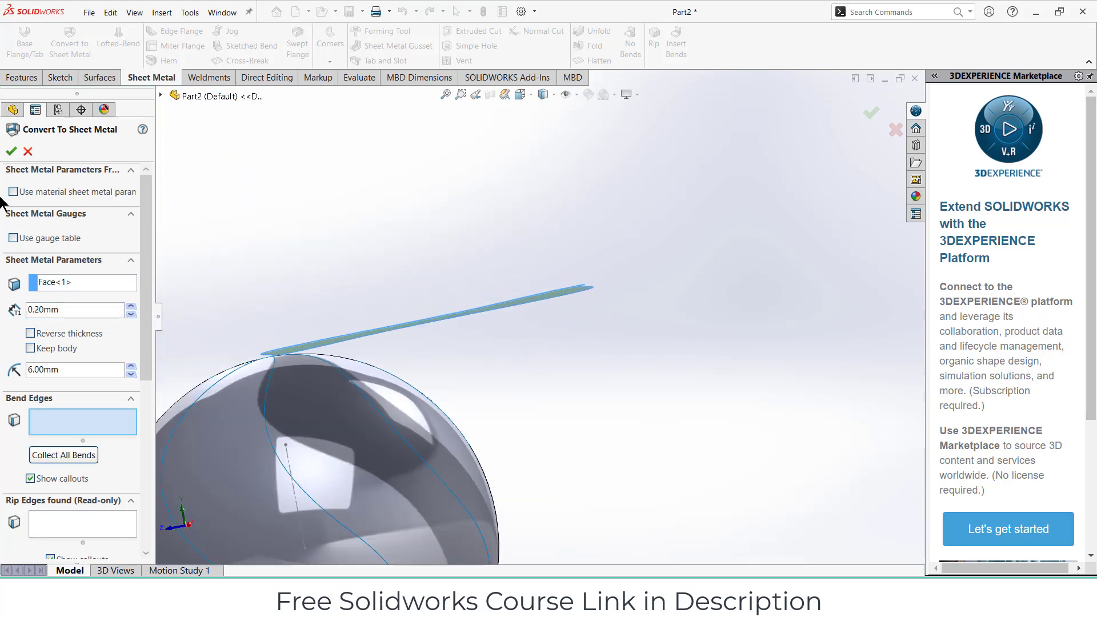
{"action": "left_click", "coordinate": [11, 151]}
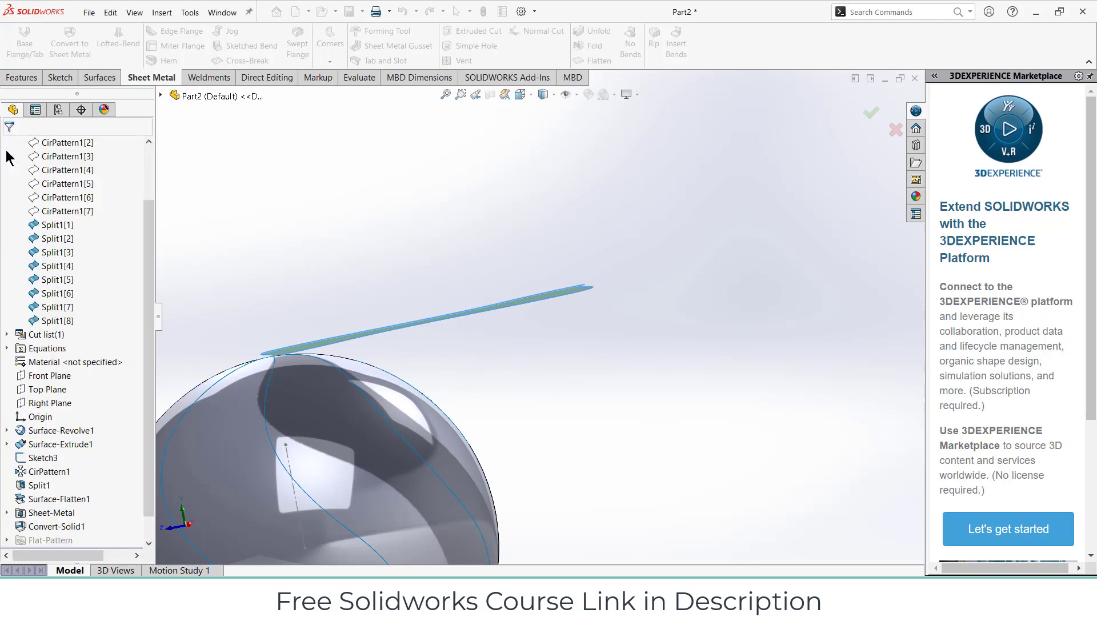
{"action": "middle_click_drag", "start_coordinate": [417, 323], "coordinate": [643, 351]}
{"action": "scroll", "coordinate": [514, 279], "scroll_direction": "down", "scroll_amount": 5}
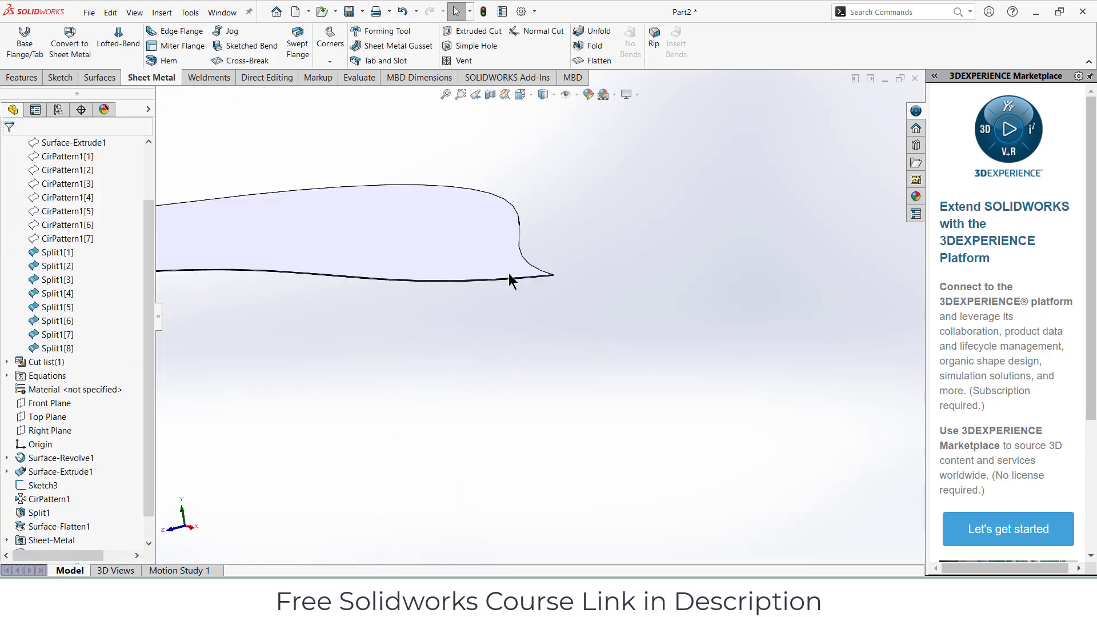
{"action": "middle_click_drag", "start_coordinate": [568, 320], "coordinate": [610, 331]}
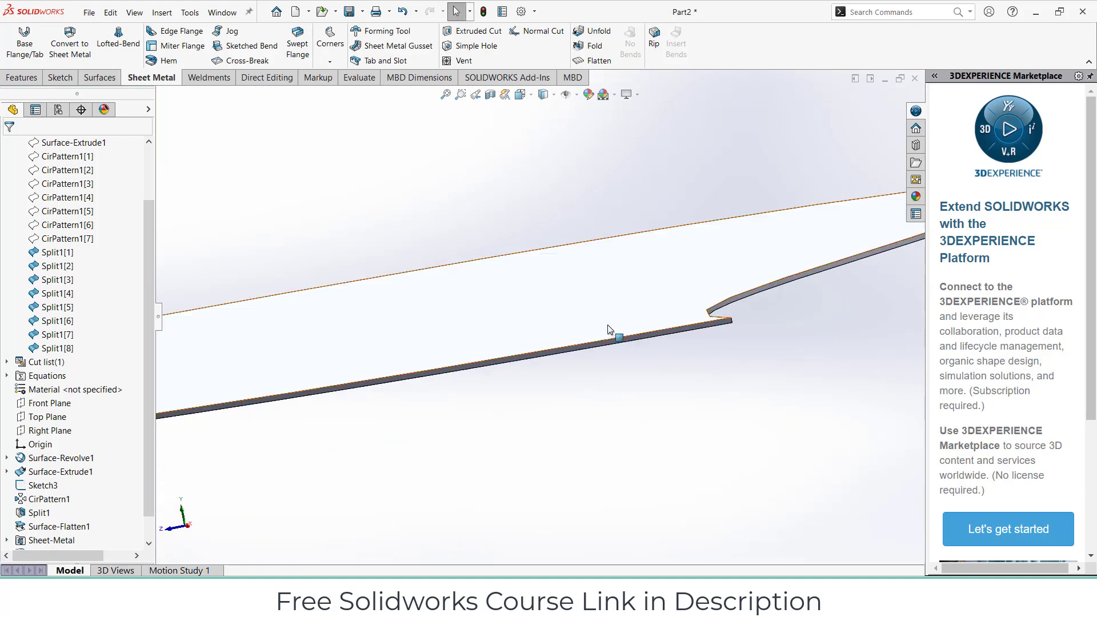
{"action": "scroll", "coordinate": [616, 334], "scroll_direction": "up", "scroll_amount": 6}
{"action": "middle_click_drag", "start_coordinate": [524, 404], "coordinate": [497, 434]}
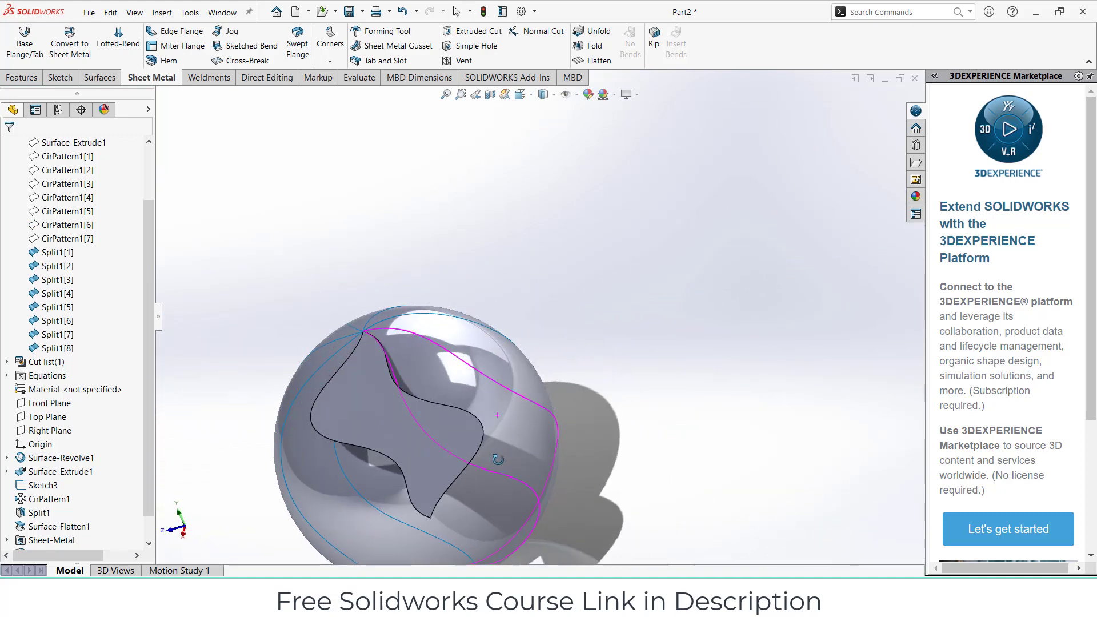
{"action": "scroll", "coordinate": [527, 331], "scroll_direction": "up", "scroll_amount": 2}
{"action": "scroll", "coordinate": [526, 334], "scroll_direction": "up", "scroll_amount": 2}
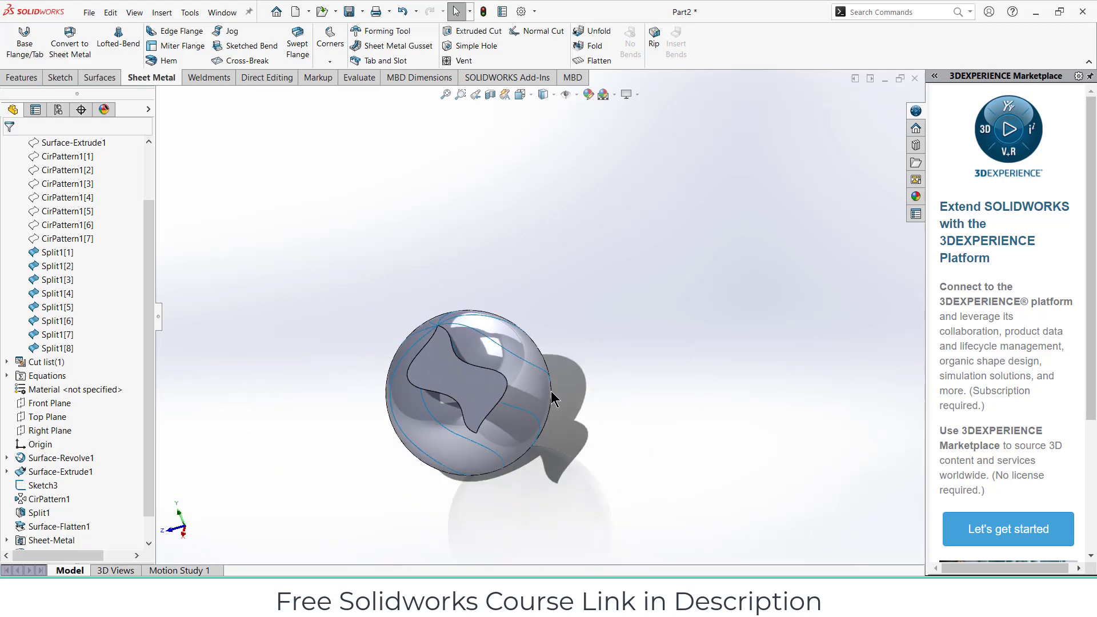
{"action": "middle_click_drag", "start_coordinate": [527, 337], "coordinate": [457, 337]}
{"action": "scroll", "coordinate": [436, 361], "scroll_direction": "up", "scroll_amount": 2}
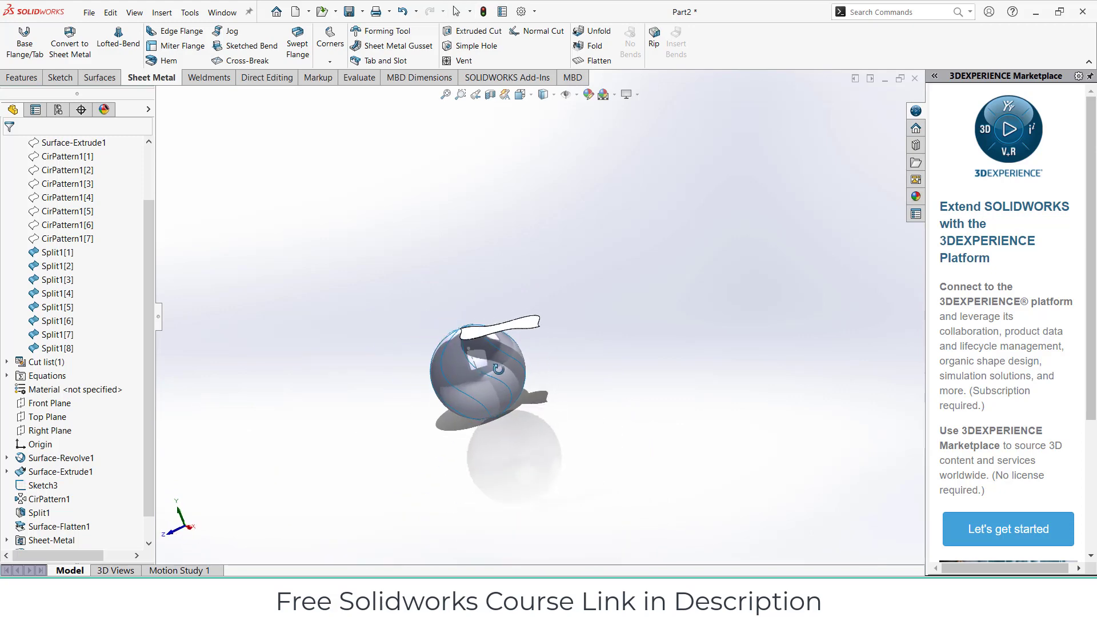
{"action": "scroll", "coordinate": [473, 313], "scroll_direction": "down", "scroll_amount": 2}
{"action": "middle_click_drag", "start_coordinate": [524, 381], "coordinate": [621, 509]}
{"action": "scroll", "coordinate": [528, 383], "scroll_direction": "down", "scroll_amount": 2}
{"action": "scroll", "coordinate": [639, 313], "scroll_direction": "up", "scroll_amount": 2}
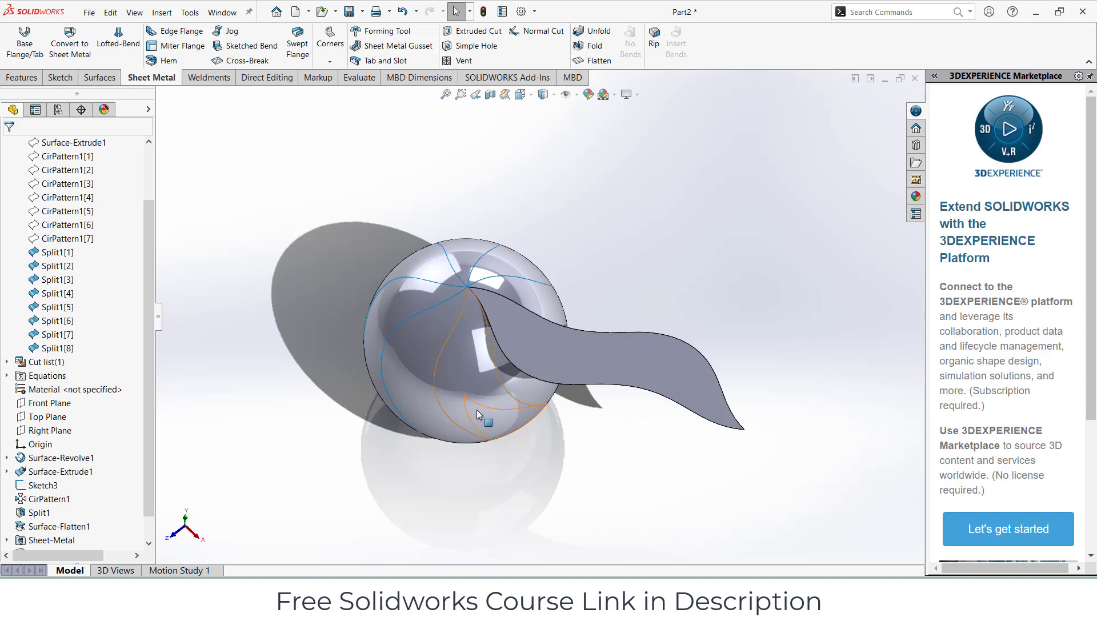
{"action": "middle_click_drag", "start_coordinate": [476, 409], "coordinate": [432, 404]}
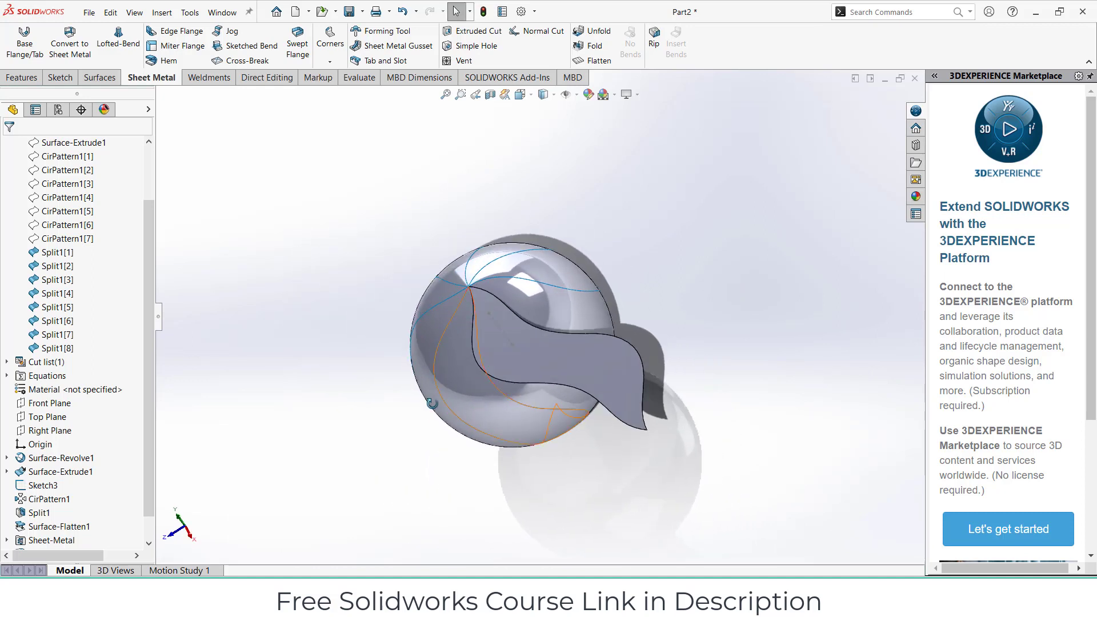